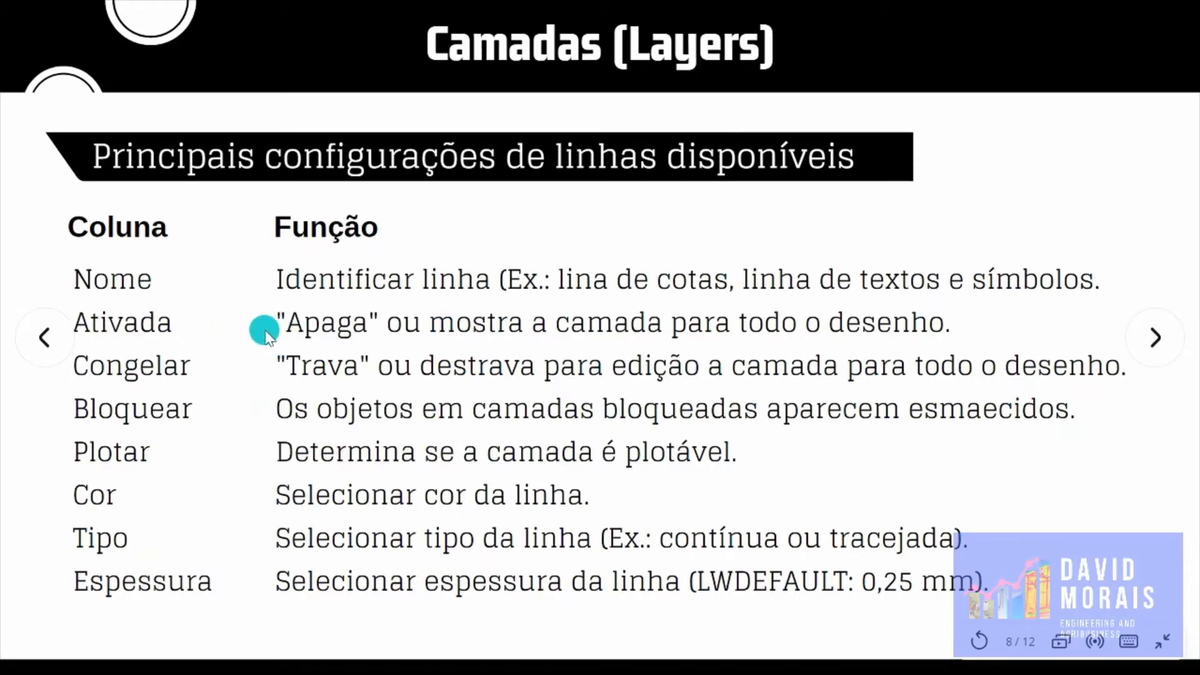
key(Left)
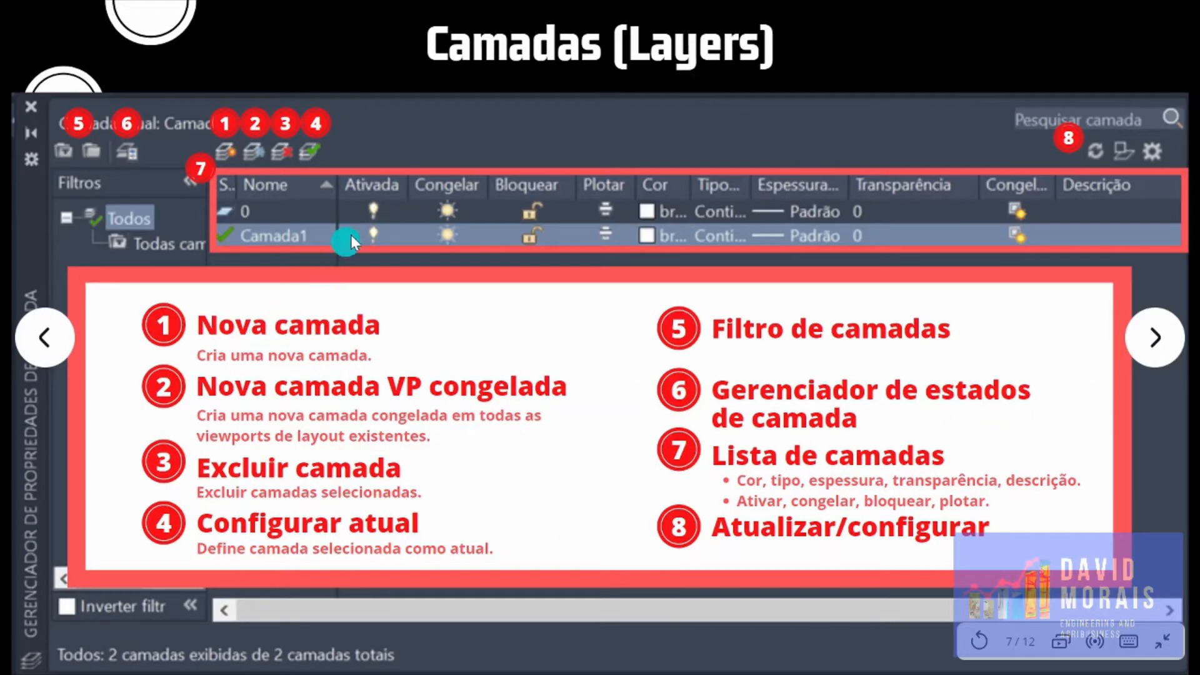
key(Right)
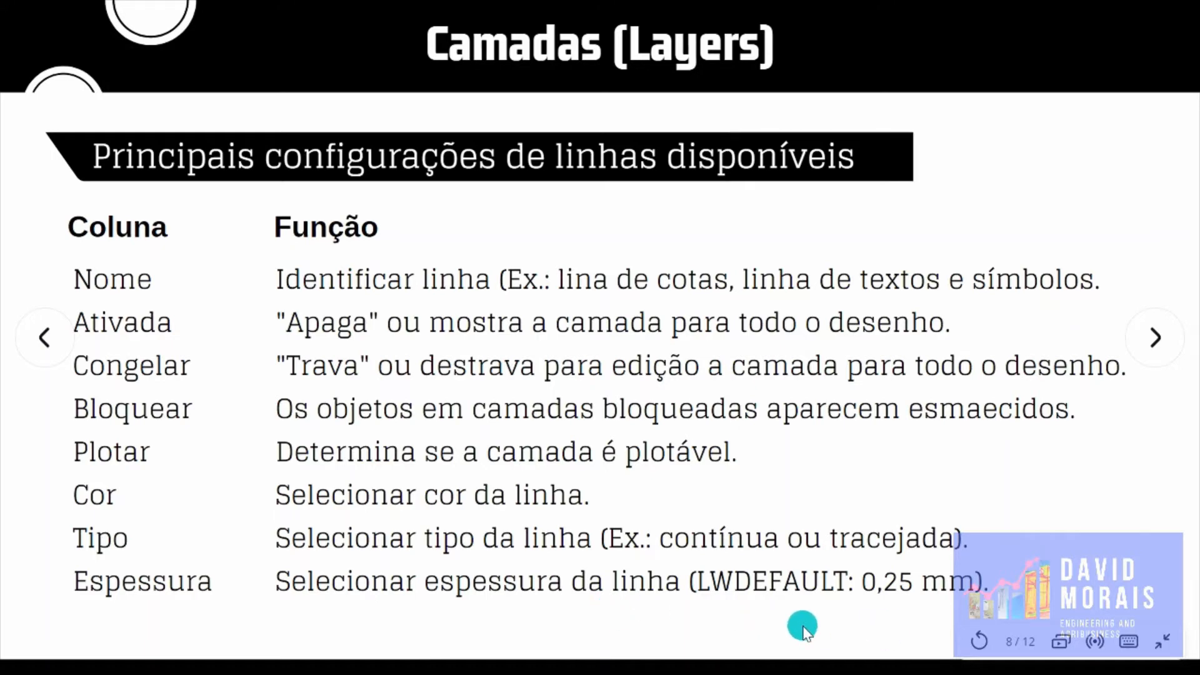
click(881, 622)
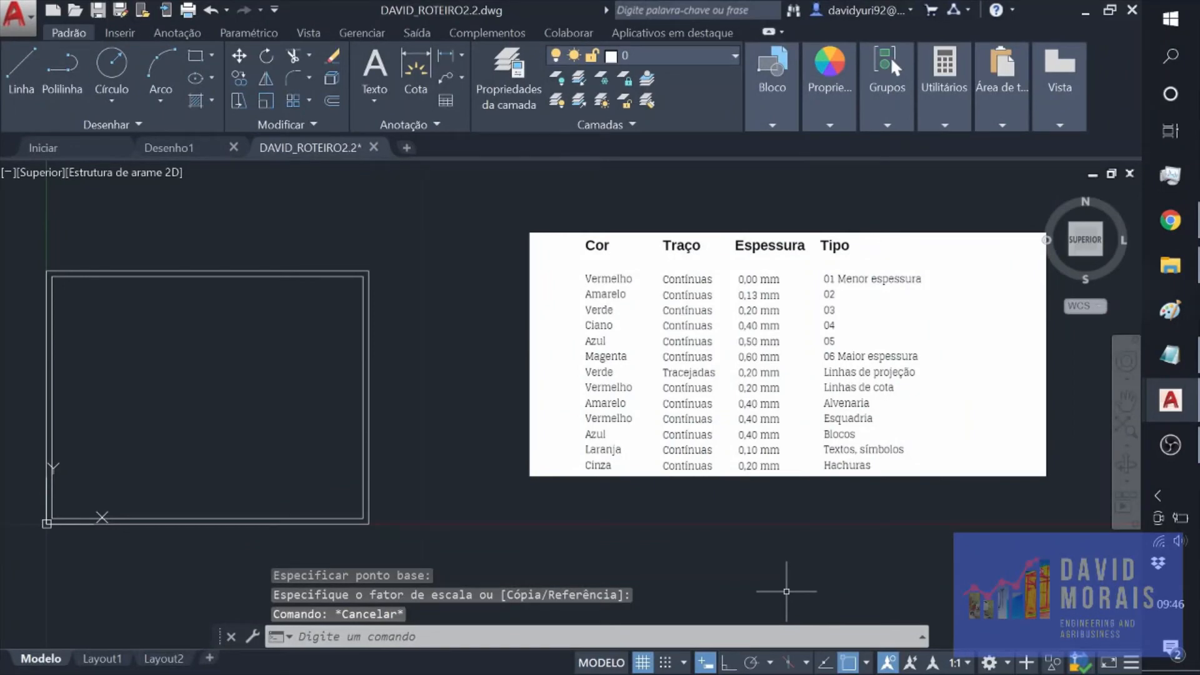
click(945, 126)
click(945, 154)
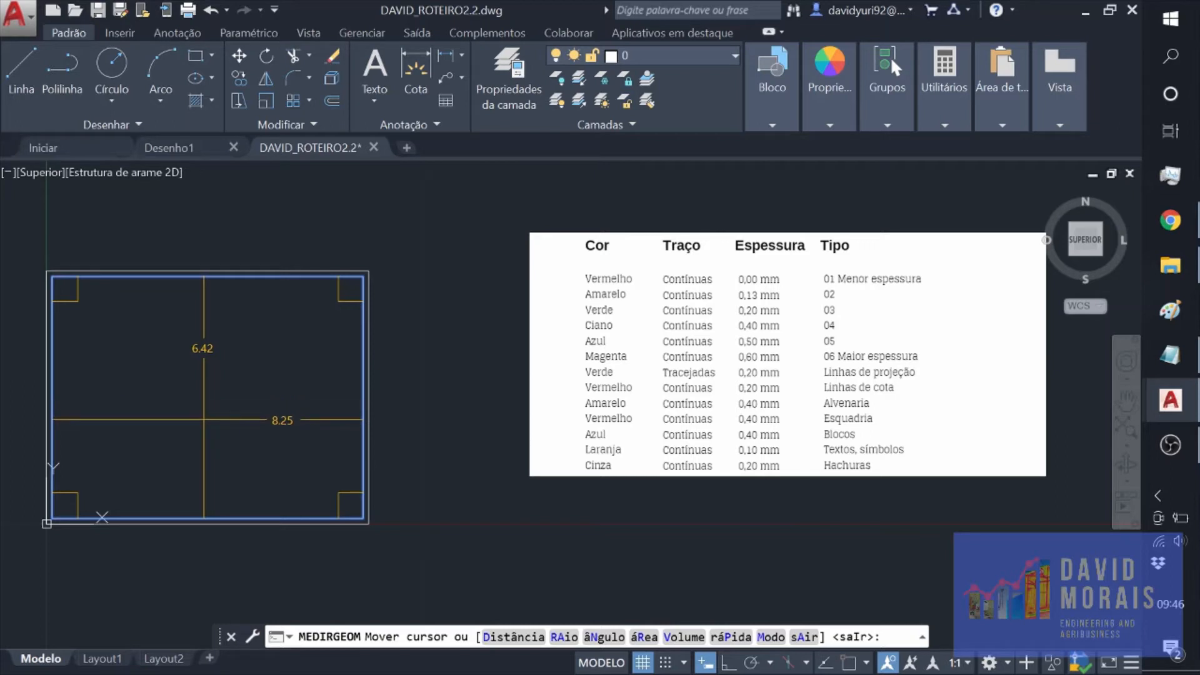
key(Escape)
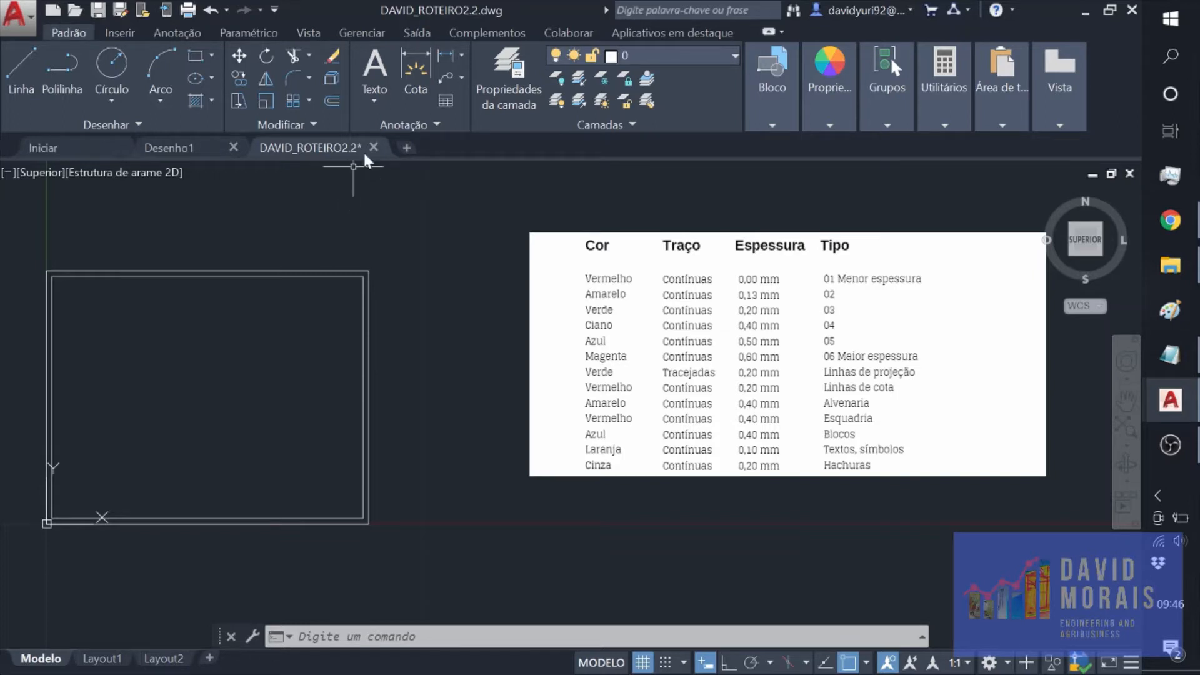
Open the layer properties manager, reduce its height and move it lower over the drawing area
click(511, 100)
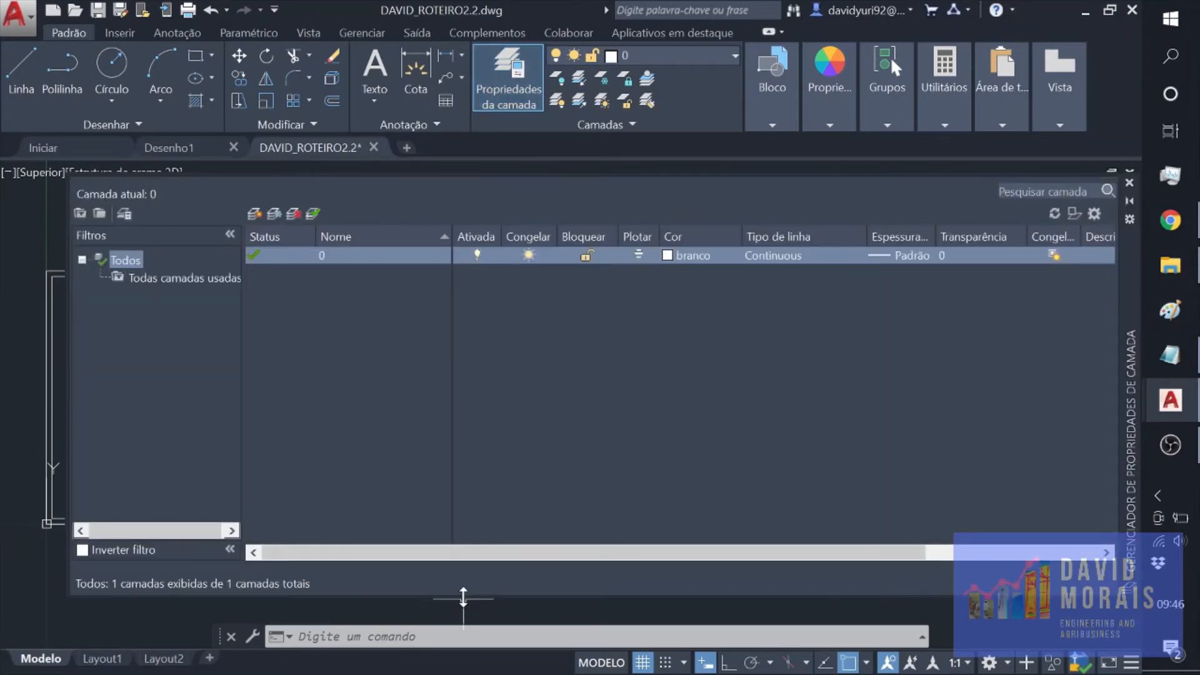
drag(463, 597, 465, 457)
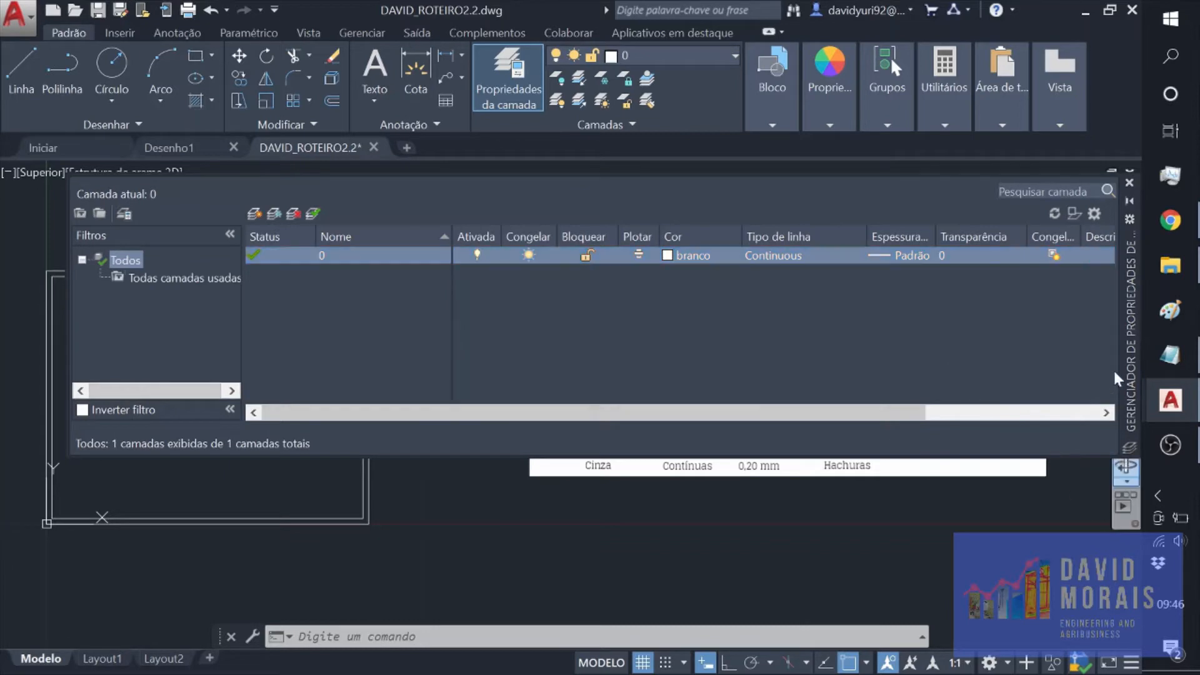
mouse_move(1131, 369)
mouse_down()
mouse_move(1112, 481)
mouse_move(1020, 398)
mouse_move(1009, 528)
mouse_move(998, 511)
mouse_move(1002, 635)
mouse_up()
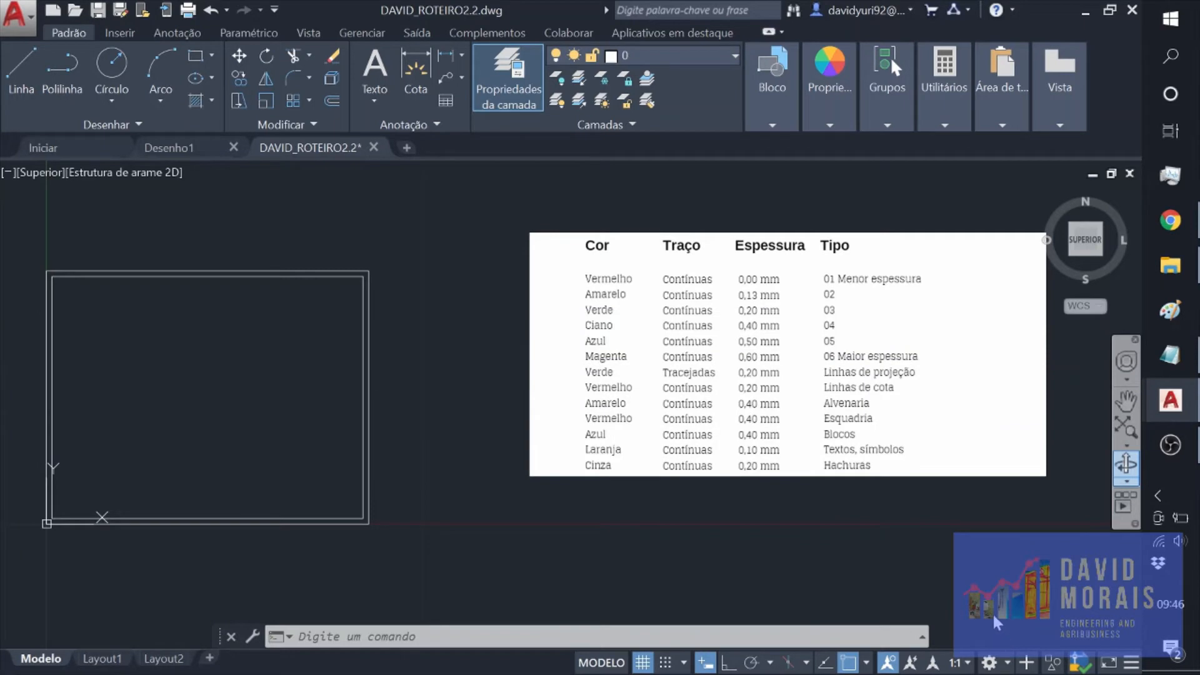
drag(993, 615, 978, 505)
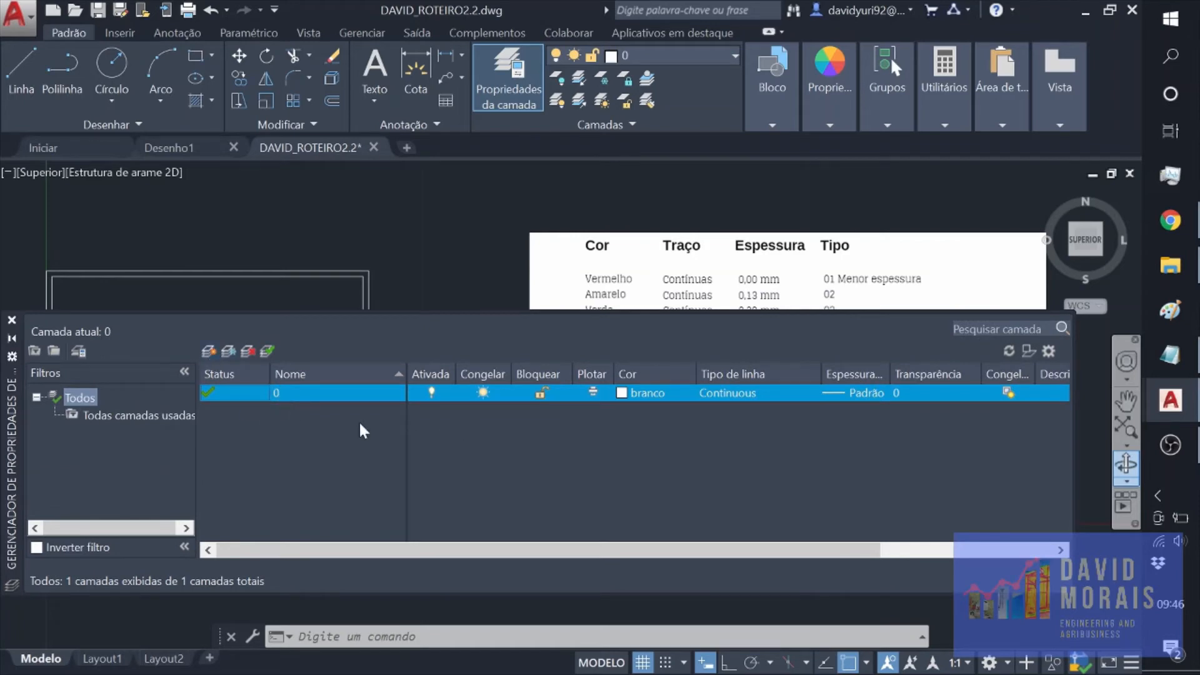
Create twelve new layers in the layer list with their default names and properties
click(208, 351)
click(208, 352)
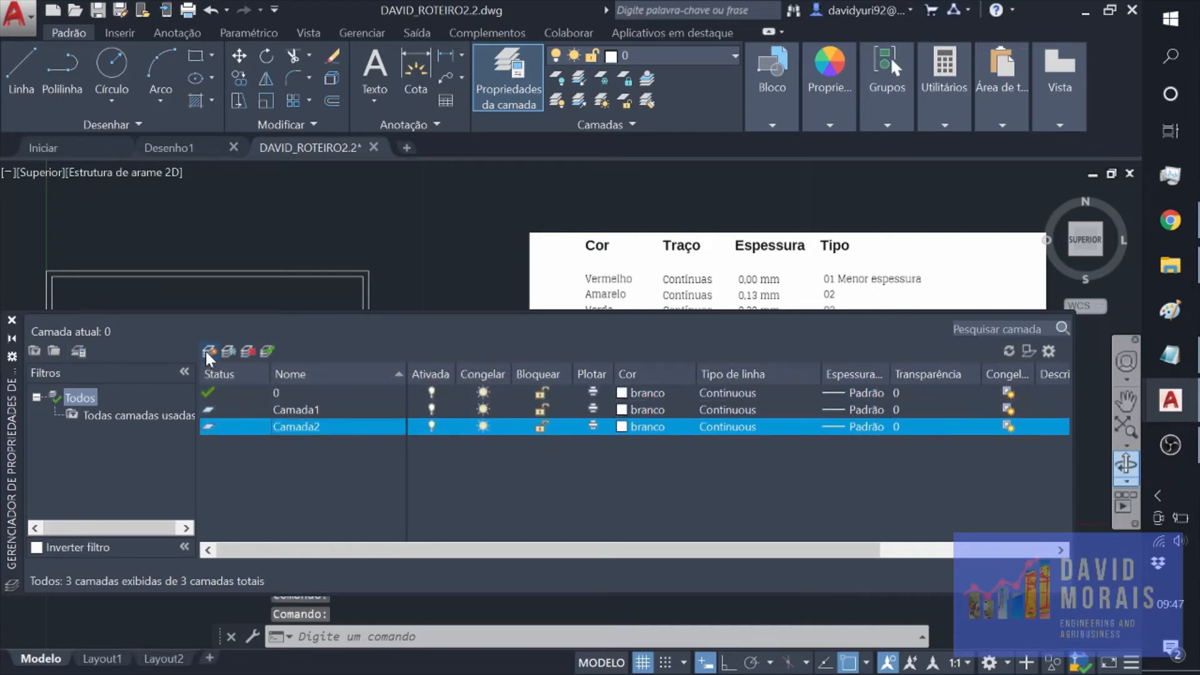
click(208, 352)
click(209, 351)
click(209, 352)
click(209, 352)
click(208, 351)
click(209, 352)
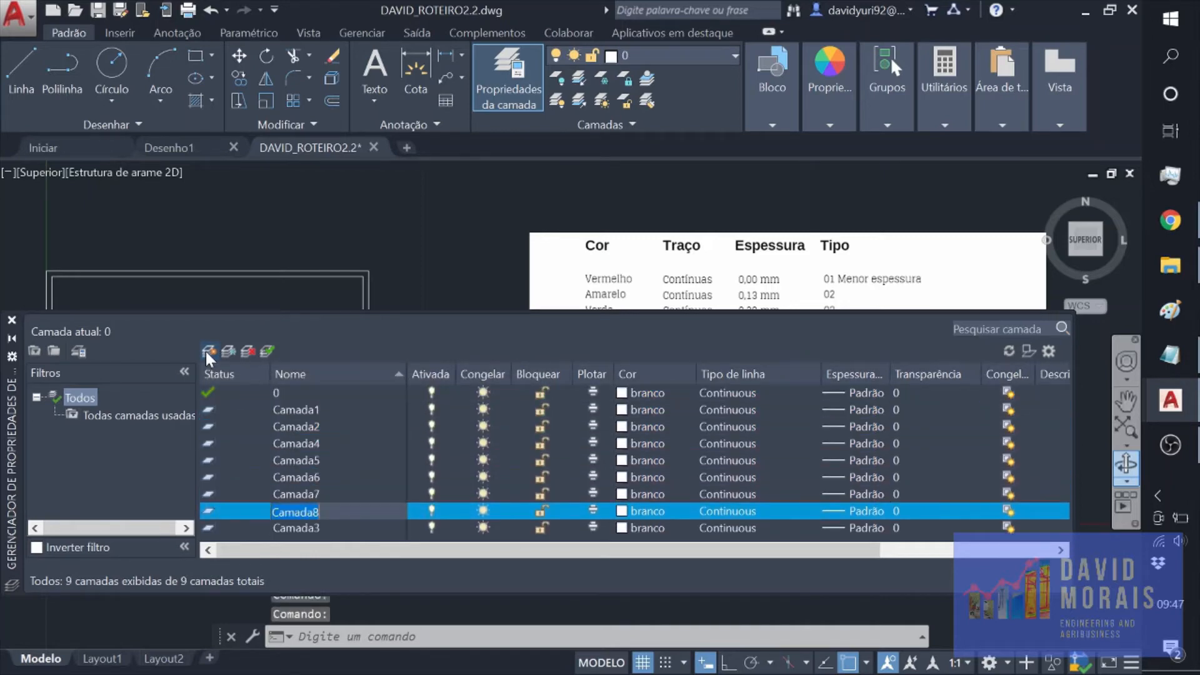
click(208, 352)
click(209, 352)
click(209, 352)
click(209, 352)
scroll(331, 501, up, 1)
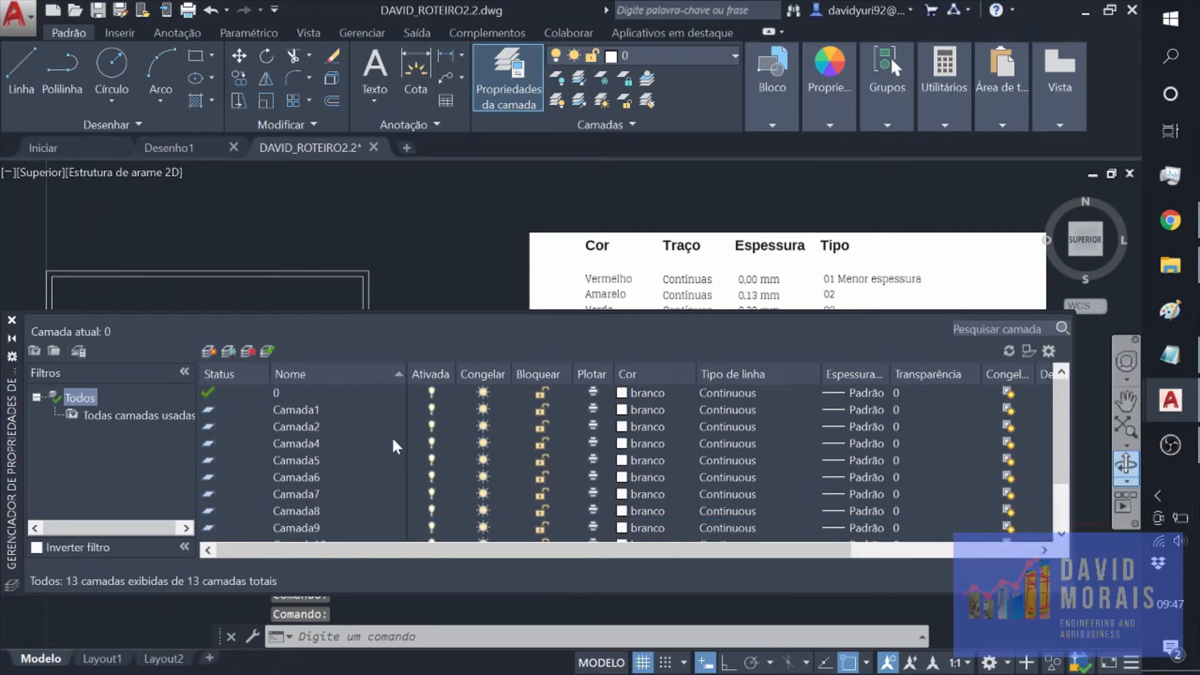
scroll(395, 450, down, 1)
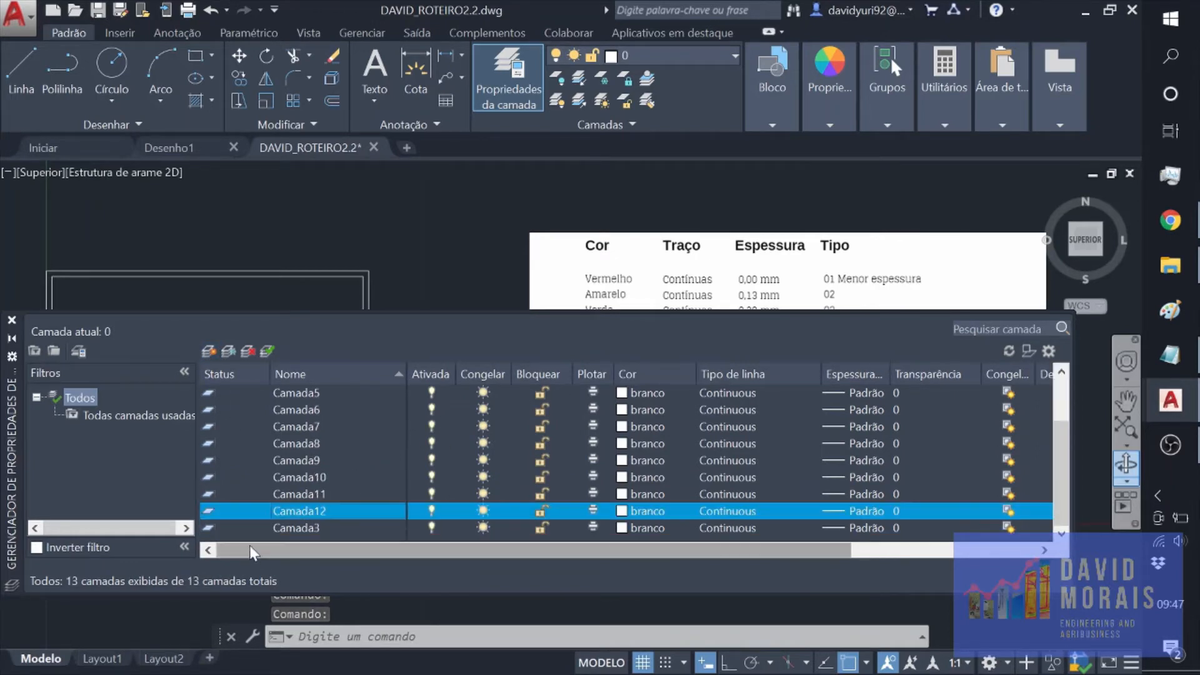
scroll(437, 425, up, 1)
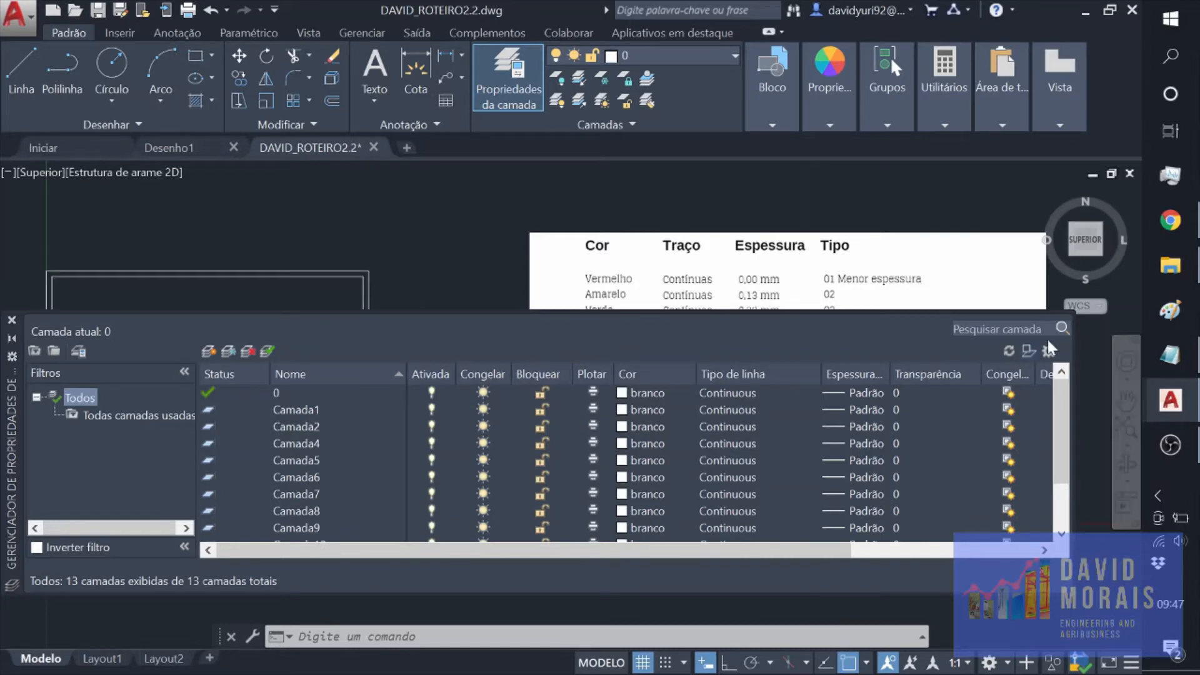
Rename layers Camada1, Camada2 and Camada3 as 01, 02 and 03
double_click(313, 411)
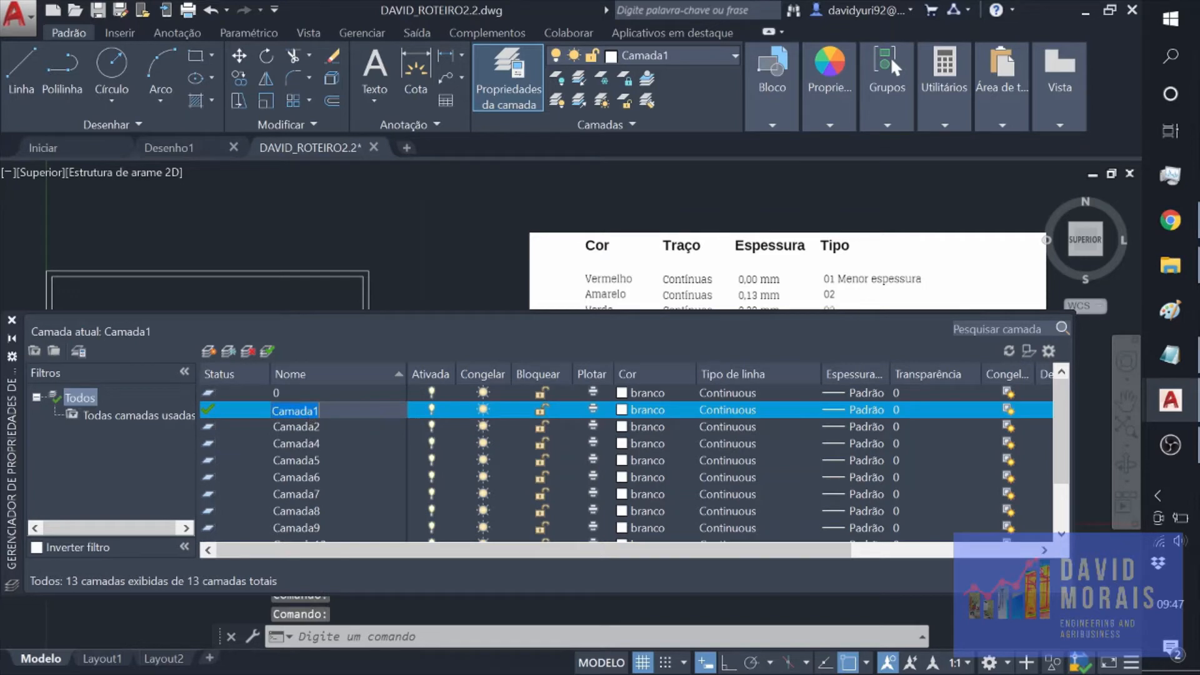
text(01)
double_click(319, 427)
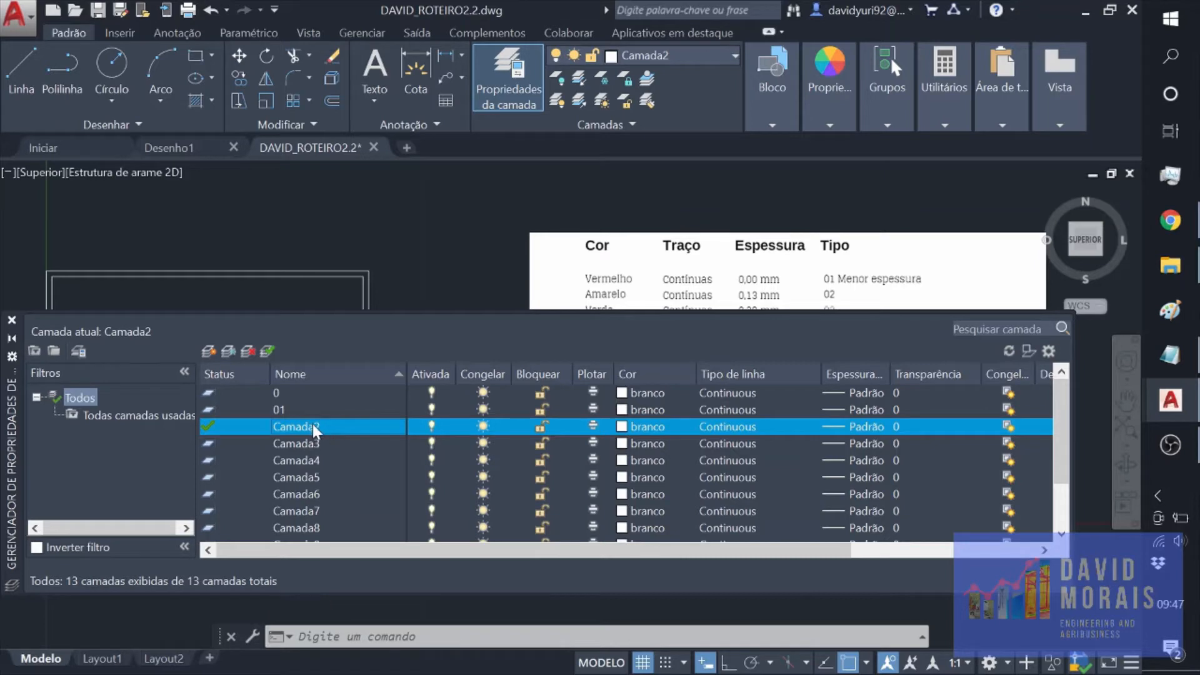
right_click(316, 442)
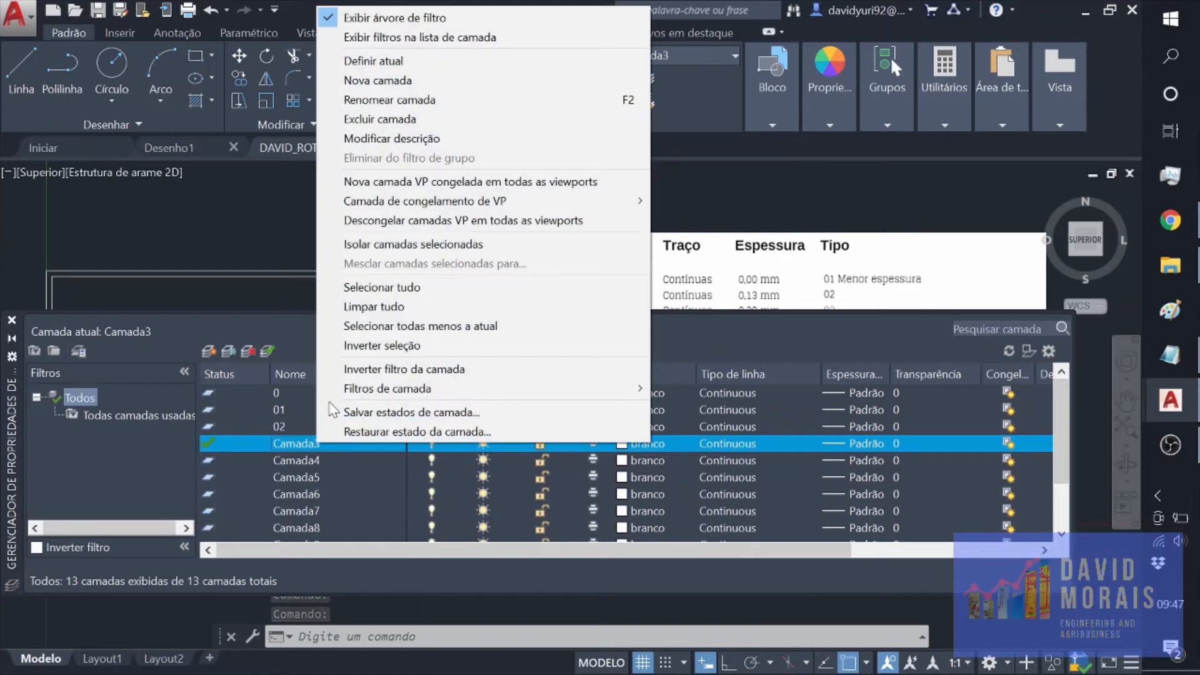
click(407, 103)
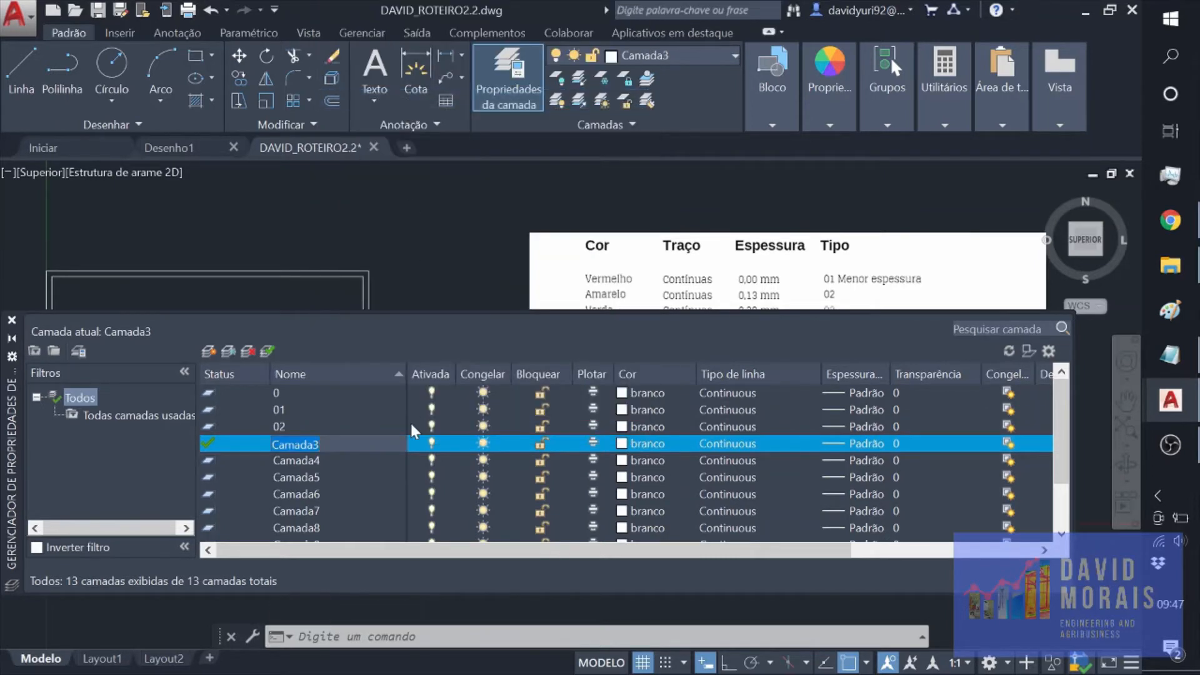
text(03)
Rename layers Camada4, Camada5 and Camada6 as 04, 05 and 06
click(337, 469)
right_click(310, 463)
click(403, 118)
text(04)
click(304, 481)
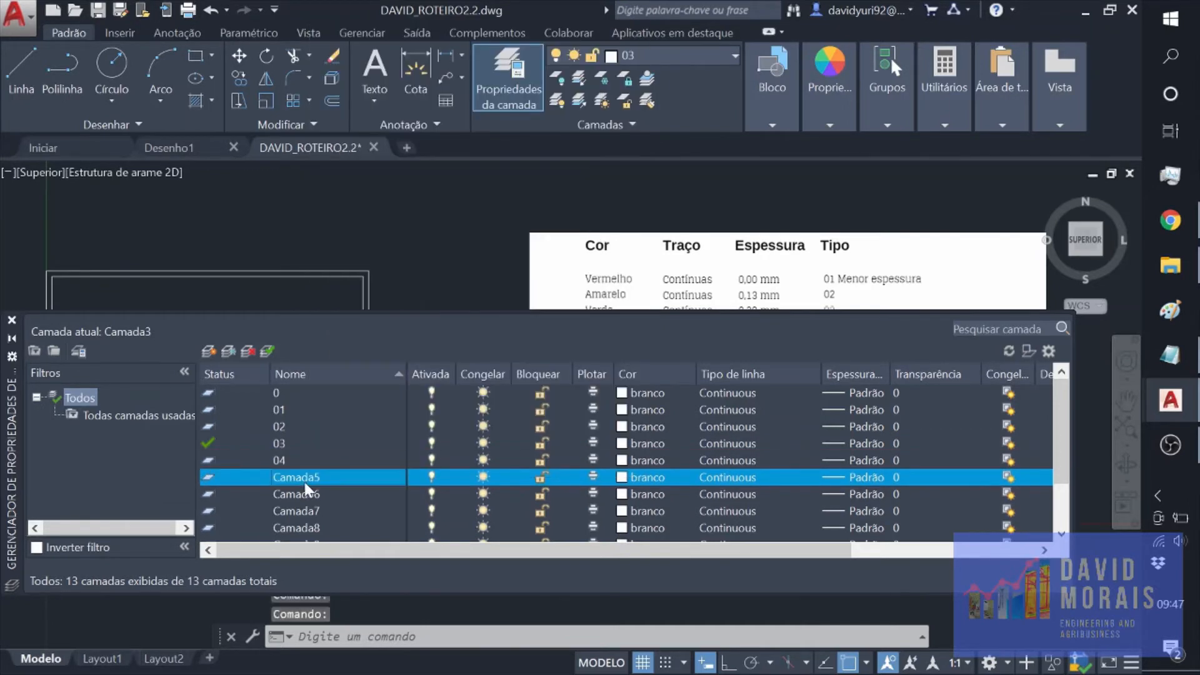
right_click(302, 480)
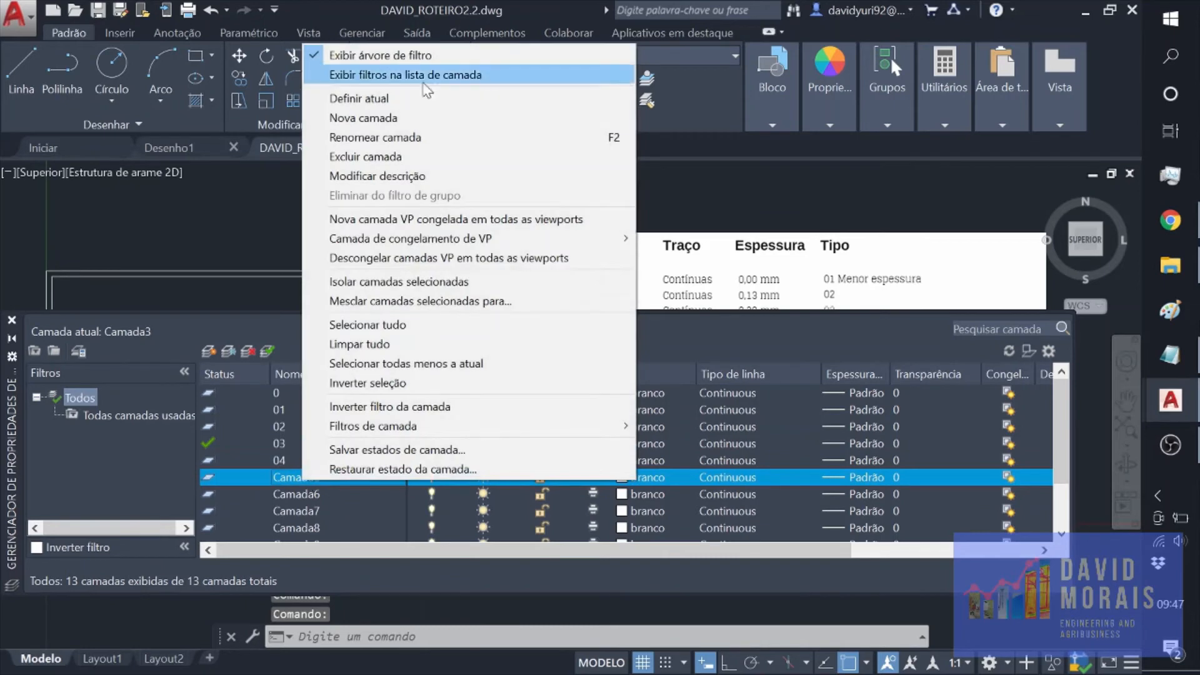
click(432, 137)
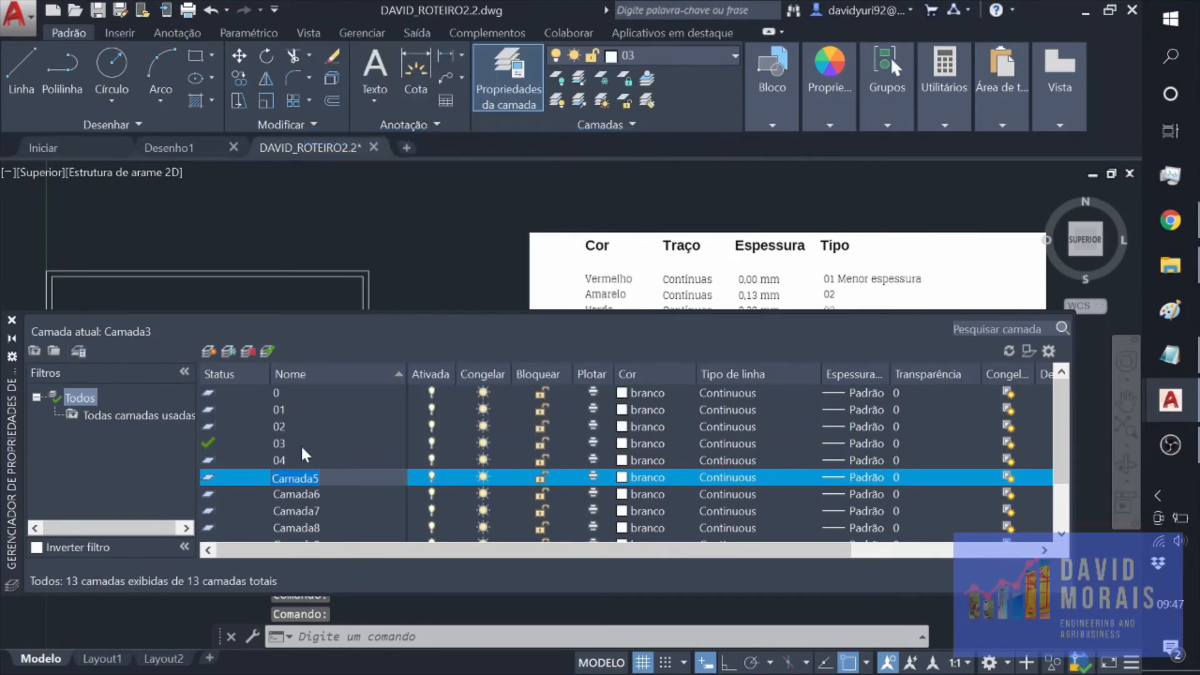
text(05)
double_click(306, 496)
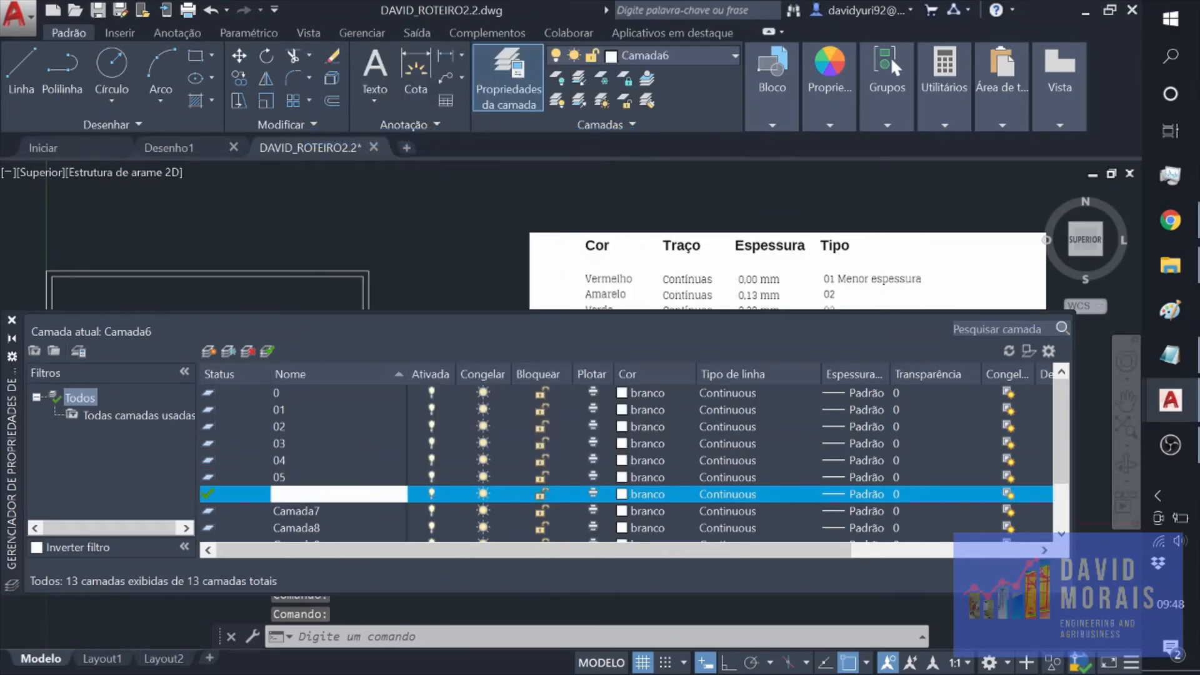
text(06)
key(Return)
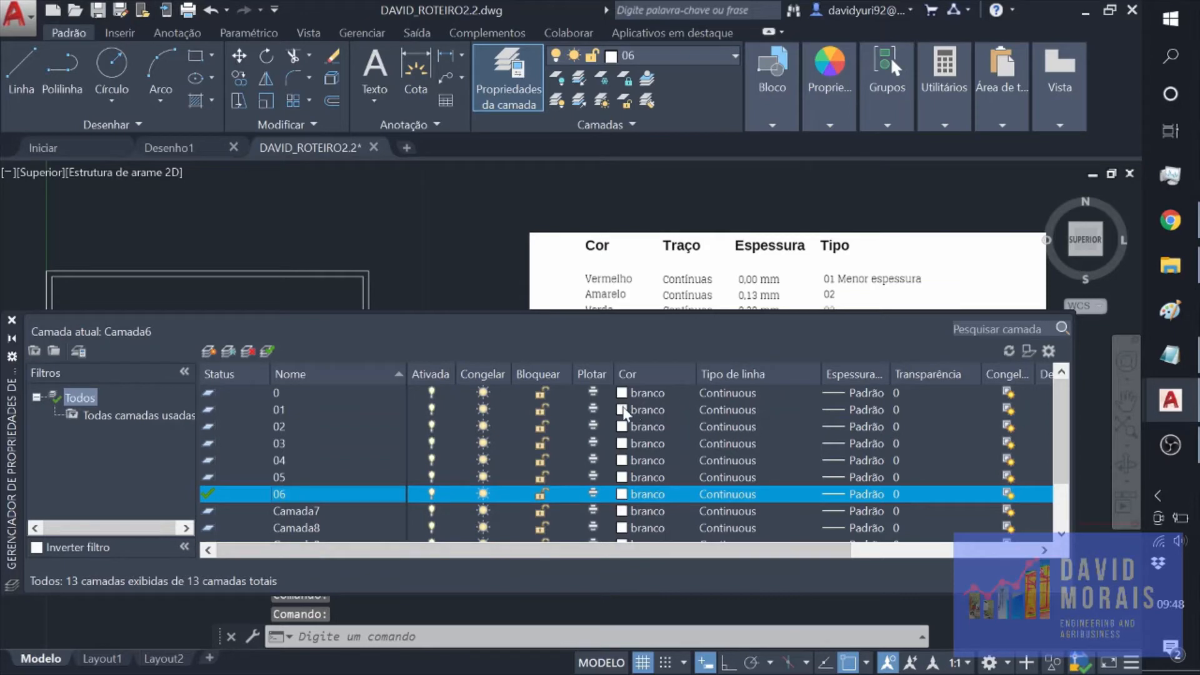
Set the lineweight of layer 01 to 0.00 mm and of layer 02 to 0.13 mm
click(348, 412)
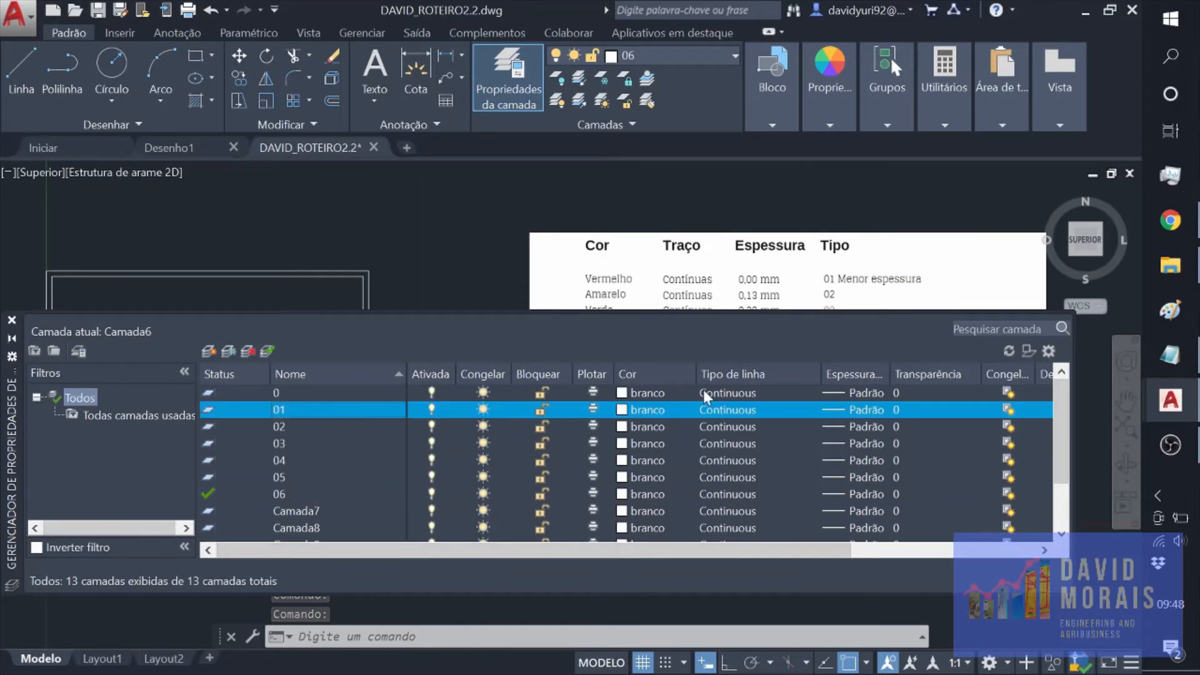
click(868, 410)
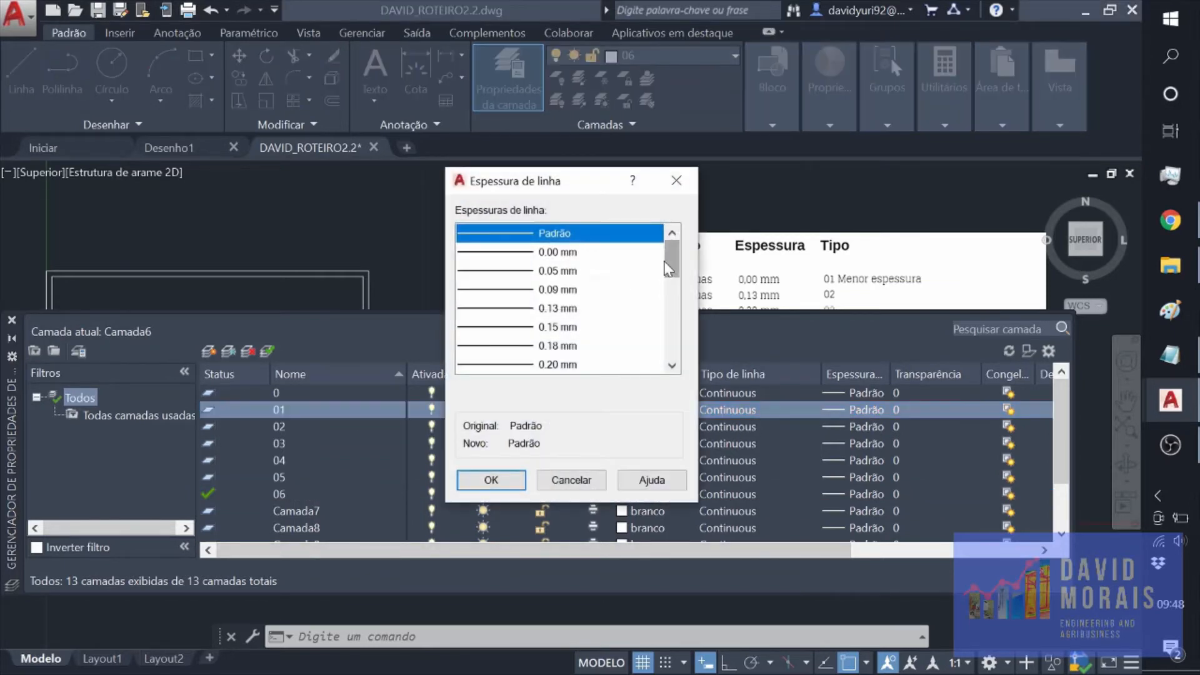
click(562, 253)
click(492, 480)
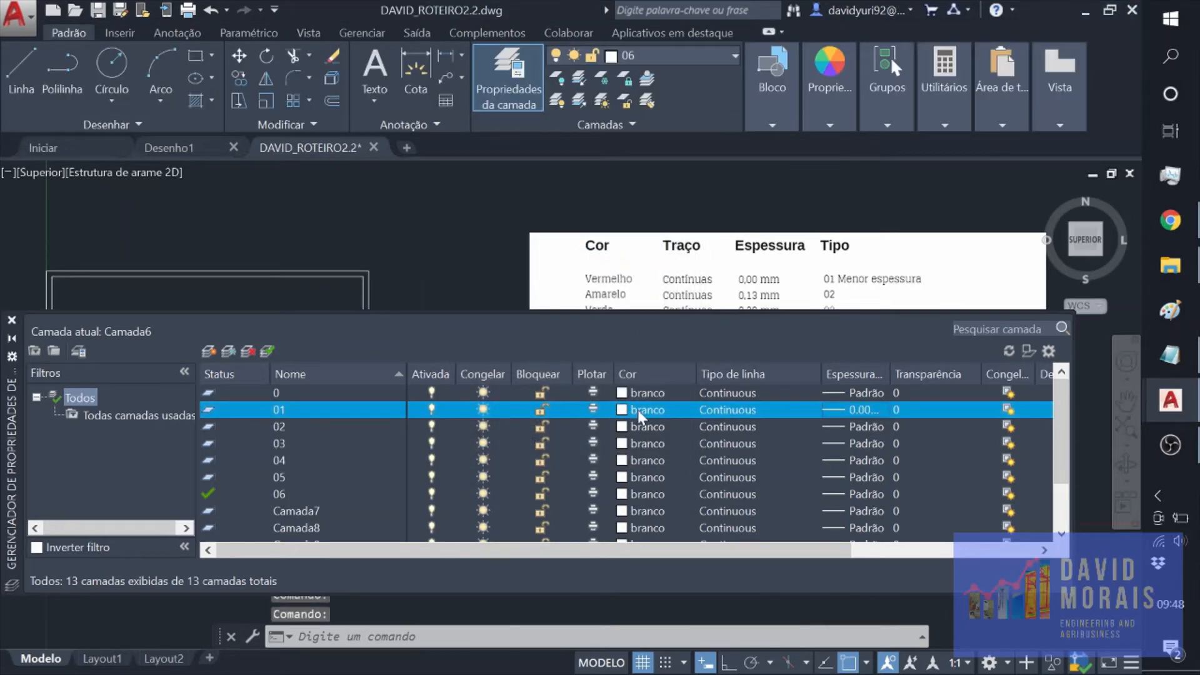
click(842, 428)
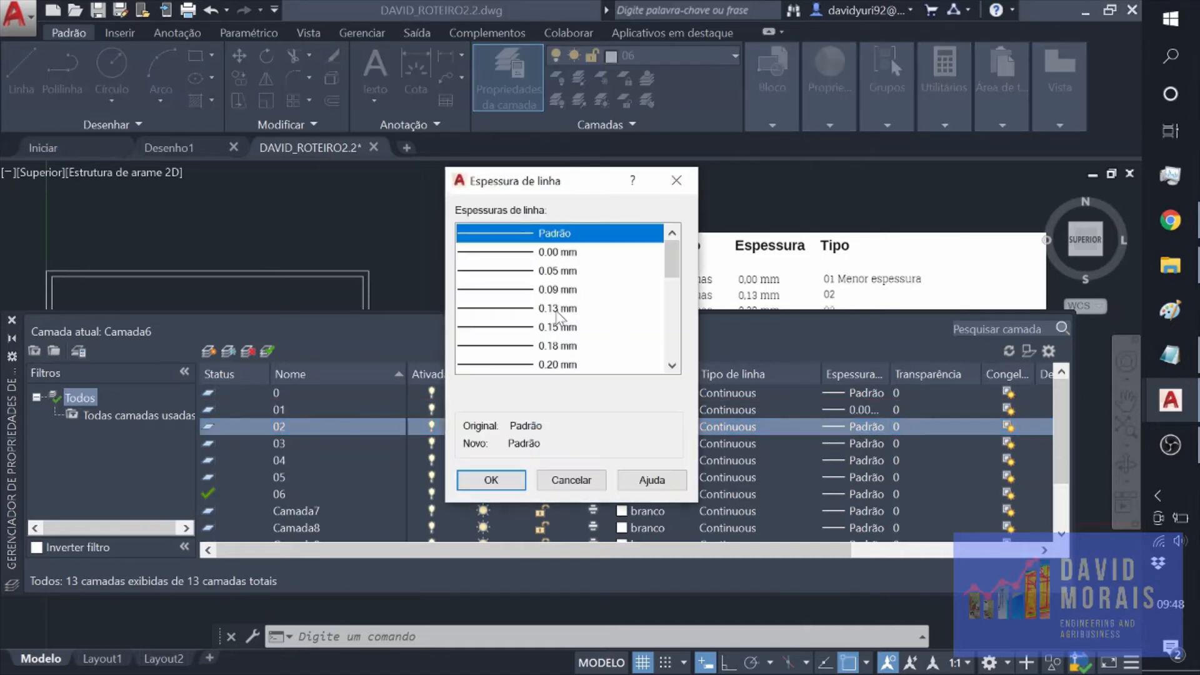
click(557, 309)
click(492, 480)
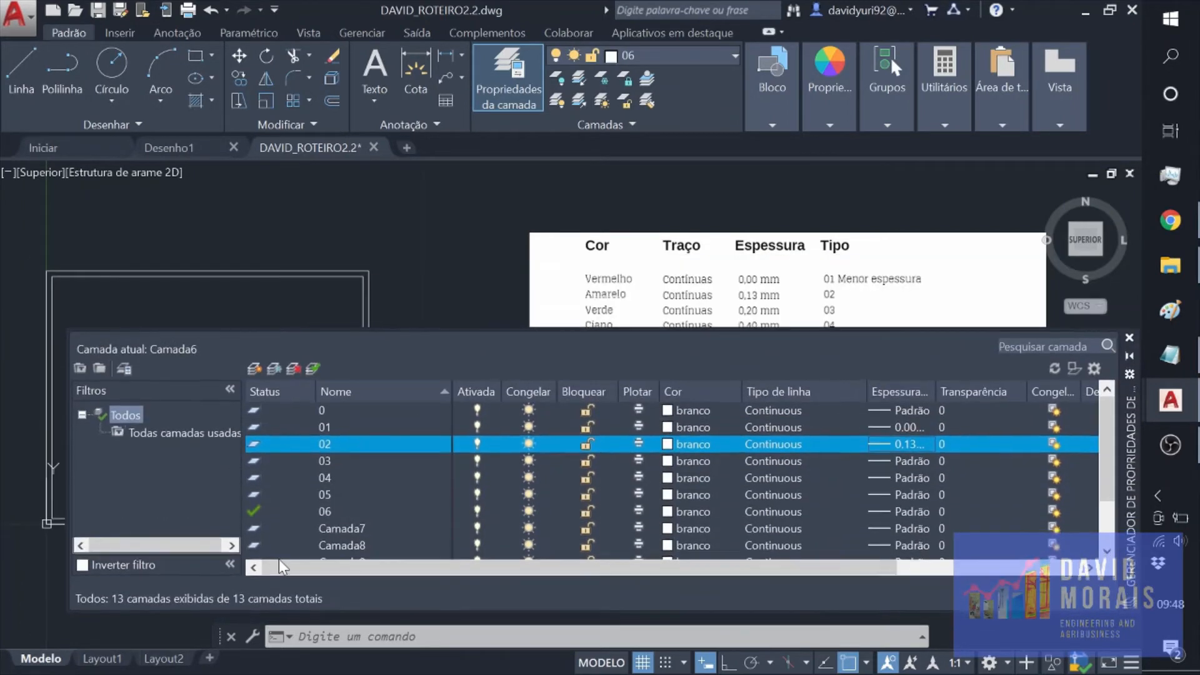
Set the lineweight of layer 03 to 0.20 mm and of layer 04 to 0.40 mm
click(905, 456)
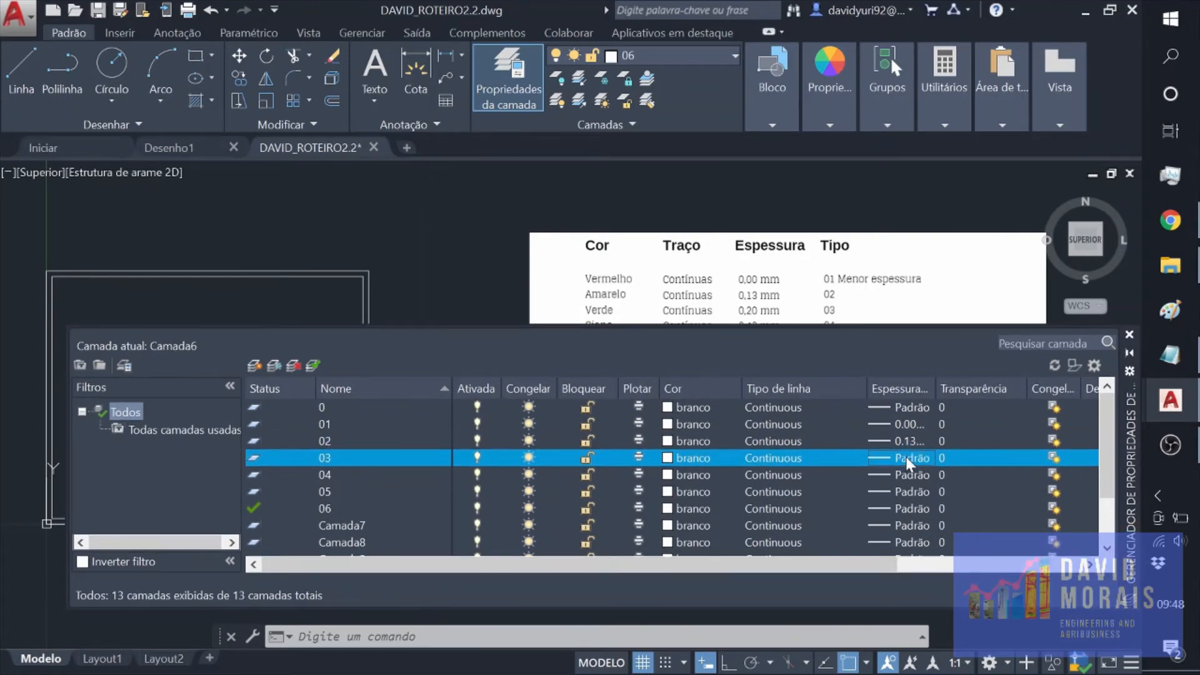
click(573, 365)
click(490, 480)
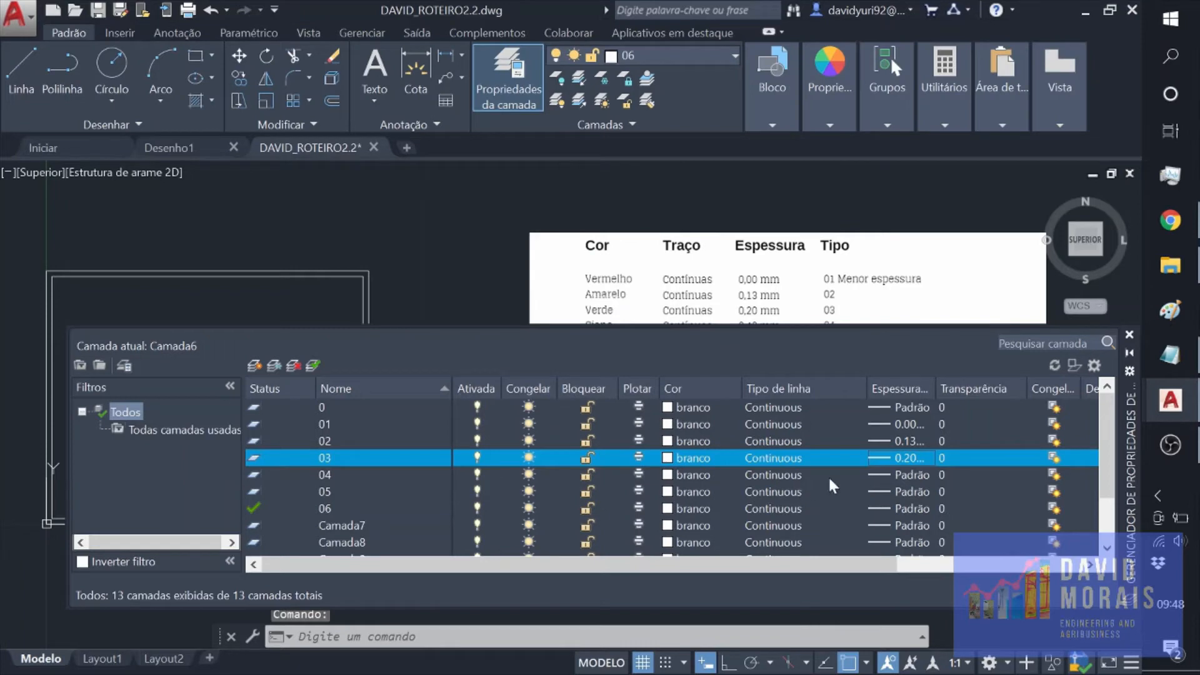
click(911, 474)
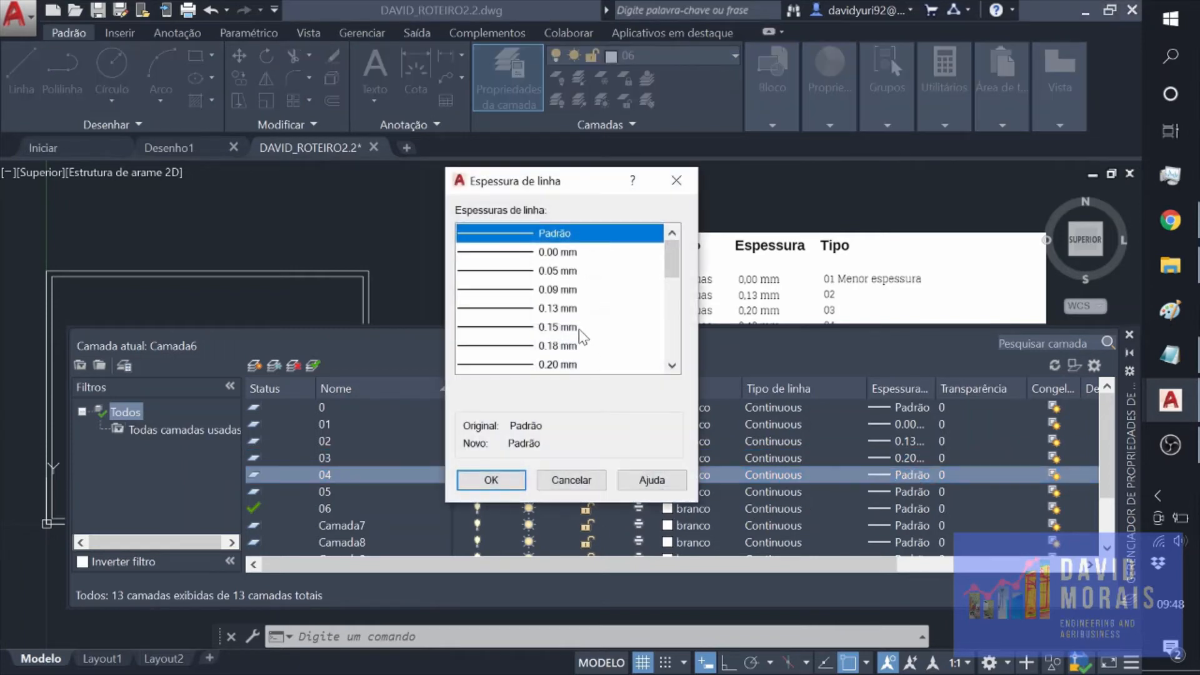
drag(666, 267, 670, 291)
click(558, 364)
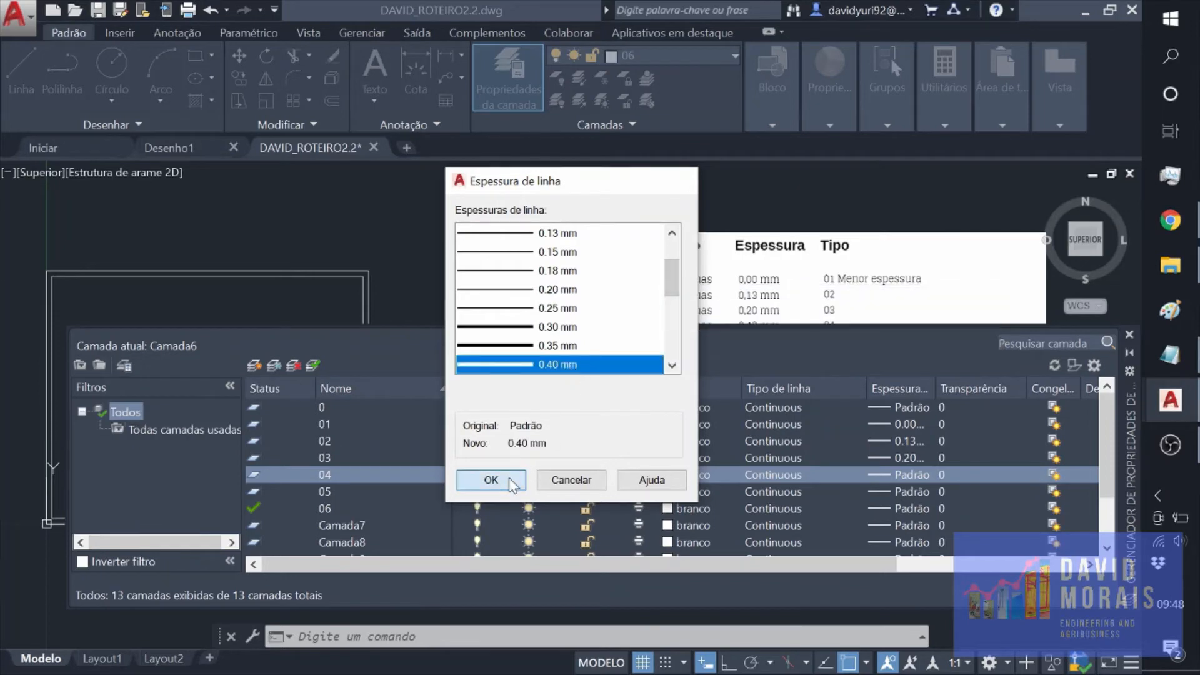
click(510, 481)
Set the lineweight of layer 05 to 0.50 mm and of layer 06 to 0.60 mm
click(894, 490)
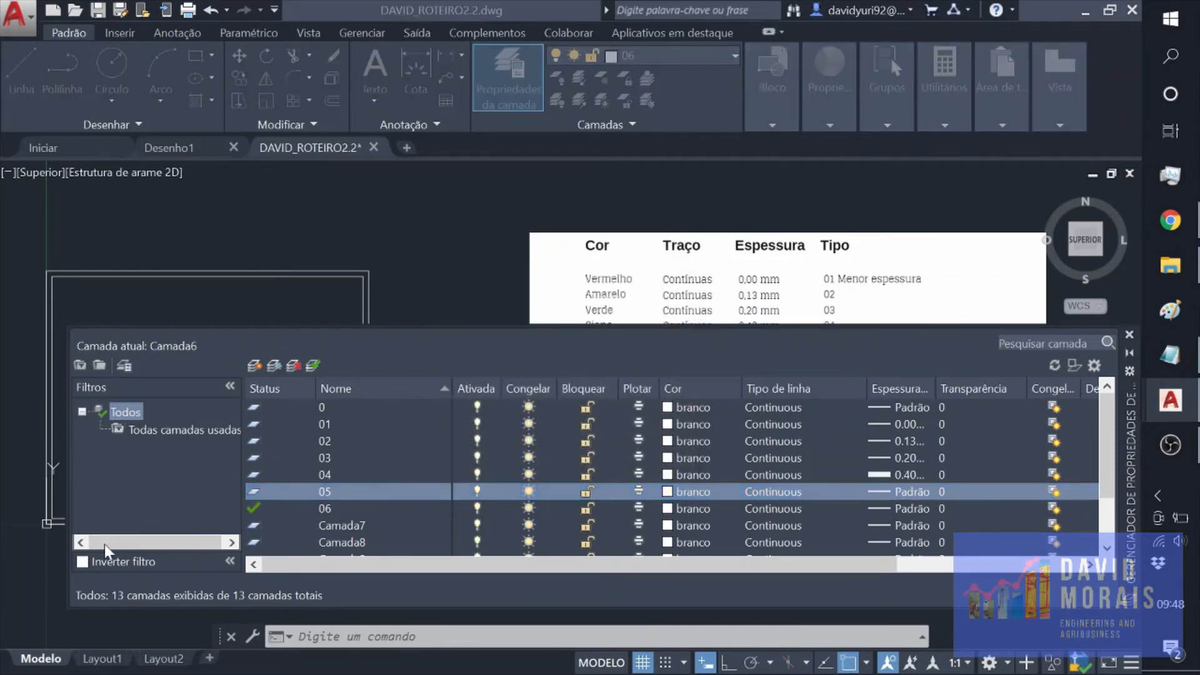
scroll(594, 332, down, 2)
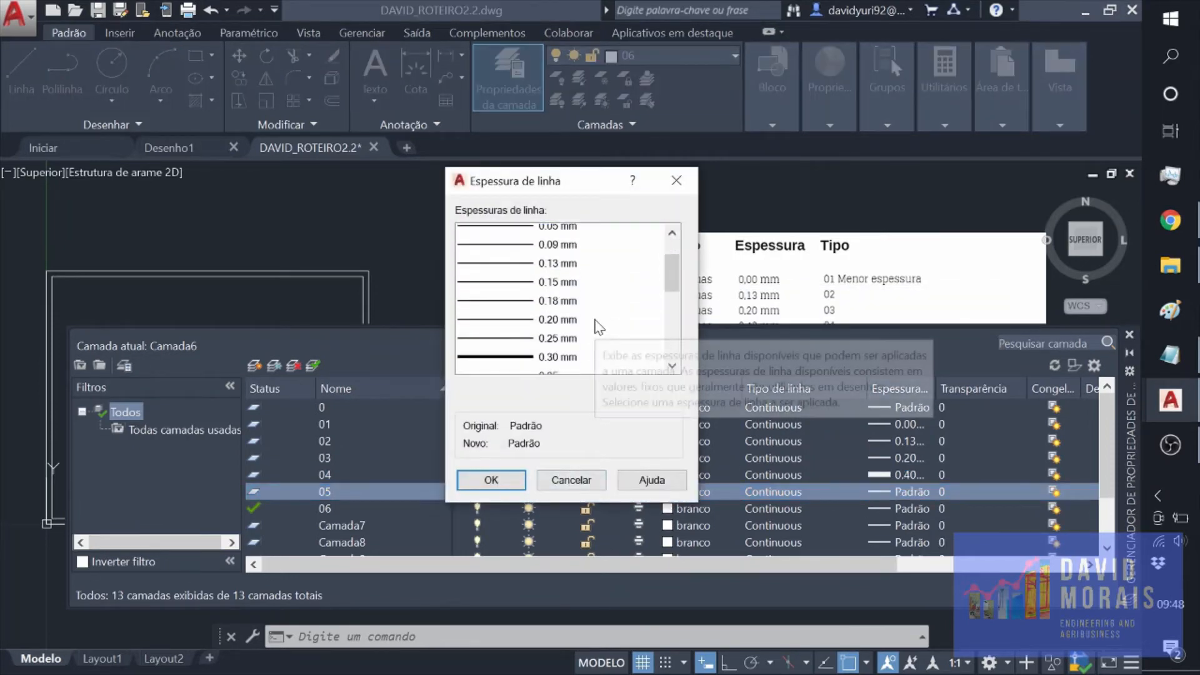
click(558, 348)
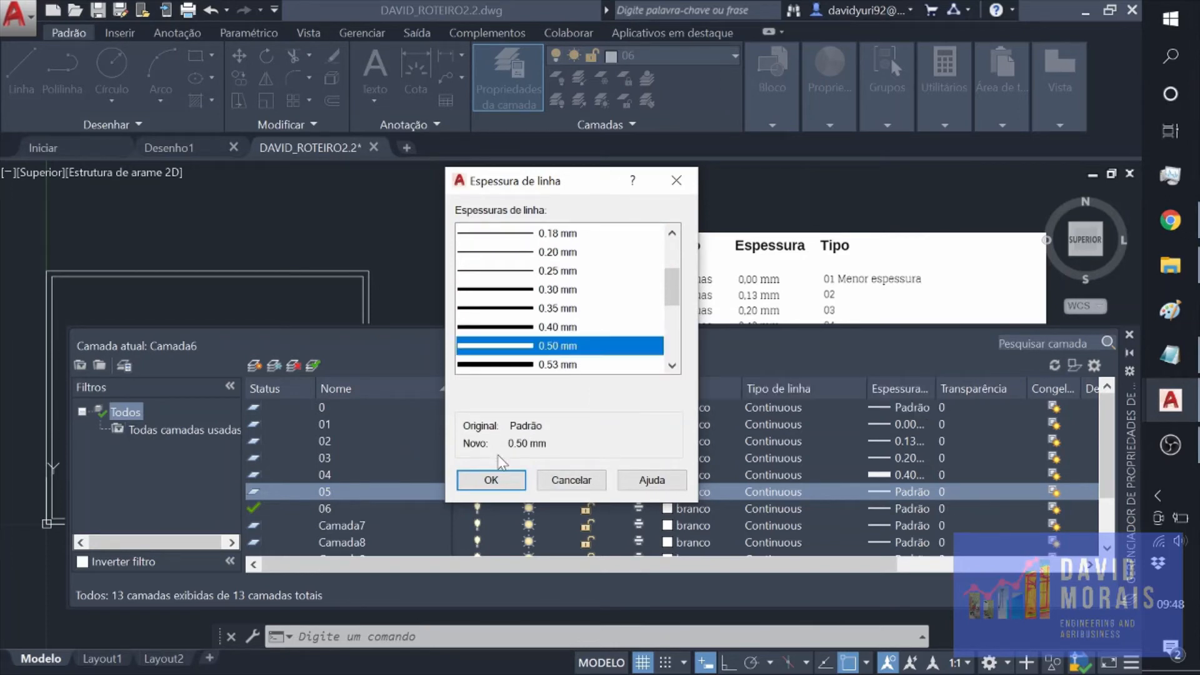
click(491, 479)
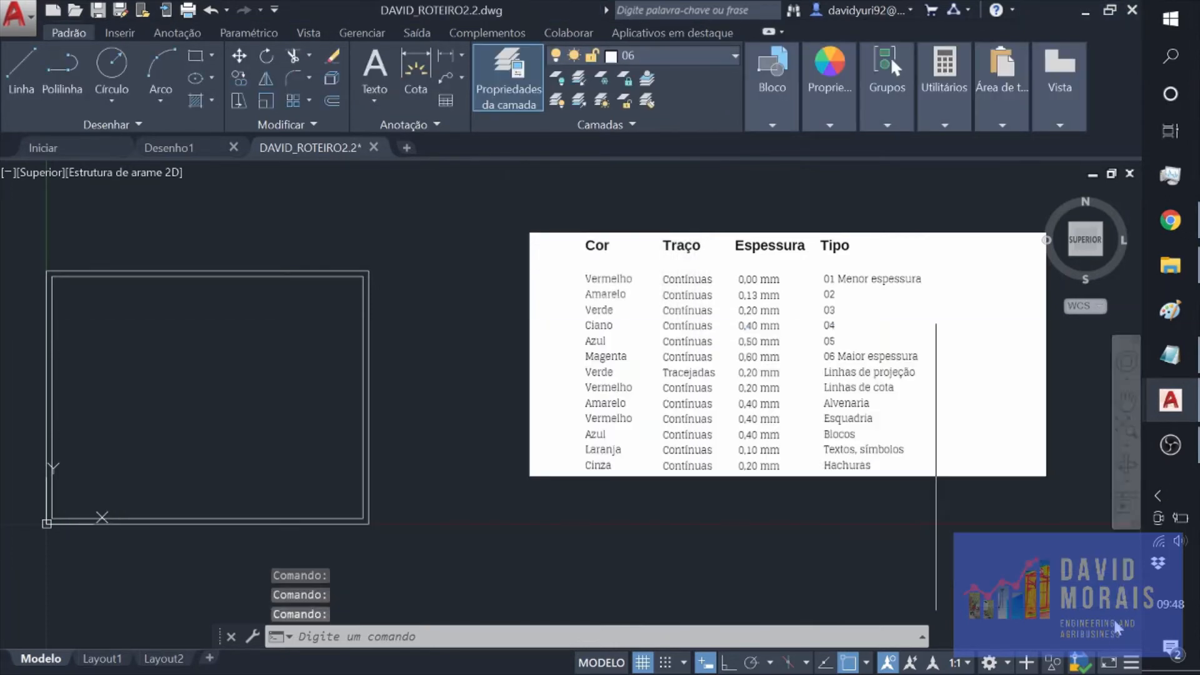
mouse_move(980, 523)
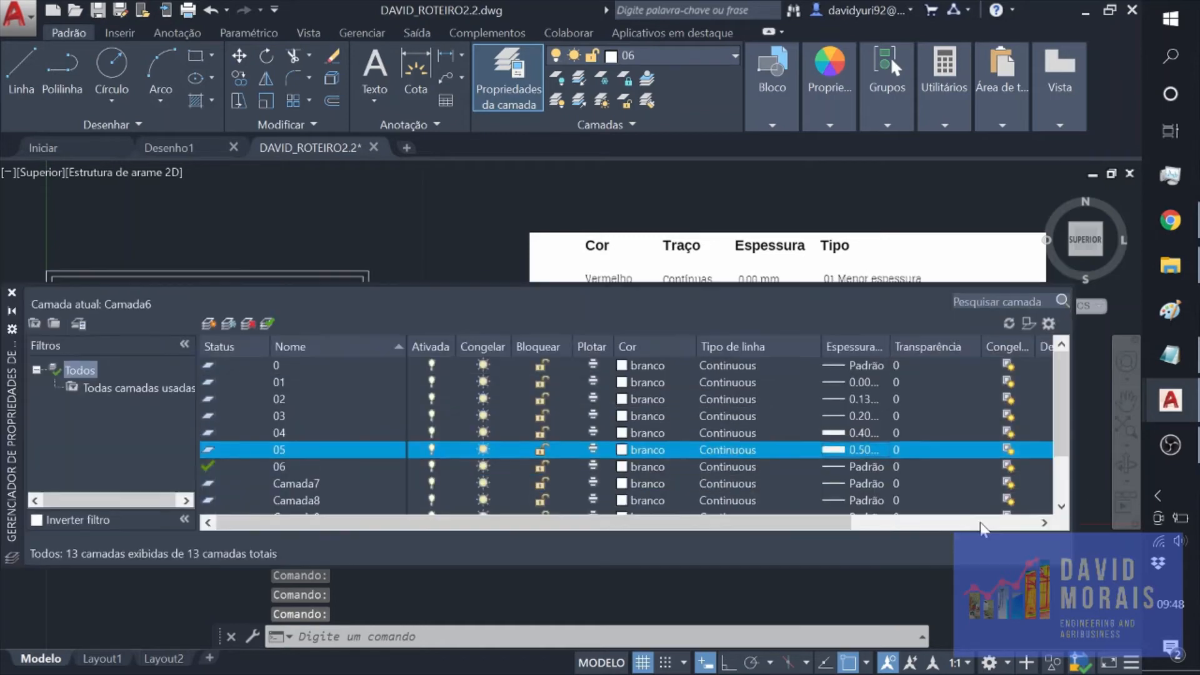
click(873, 489)
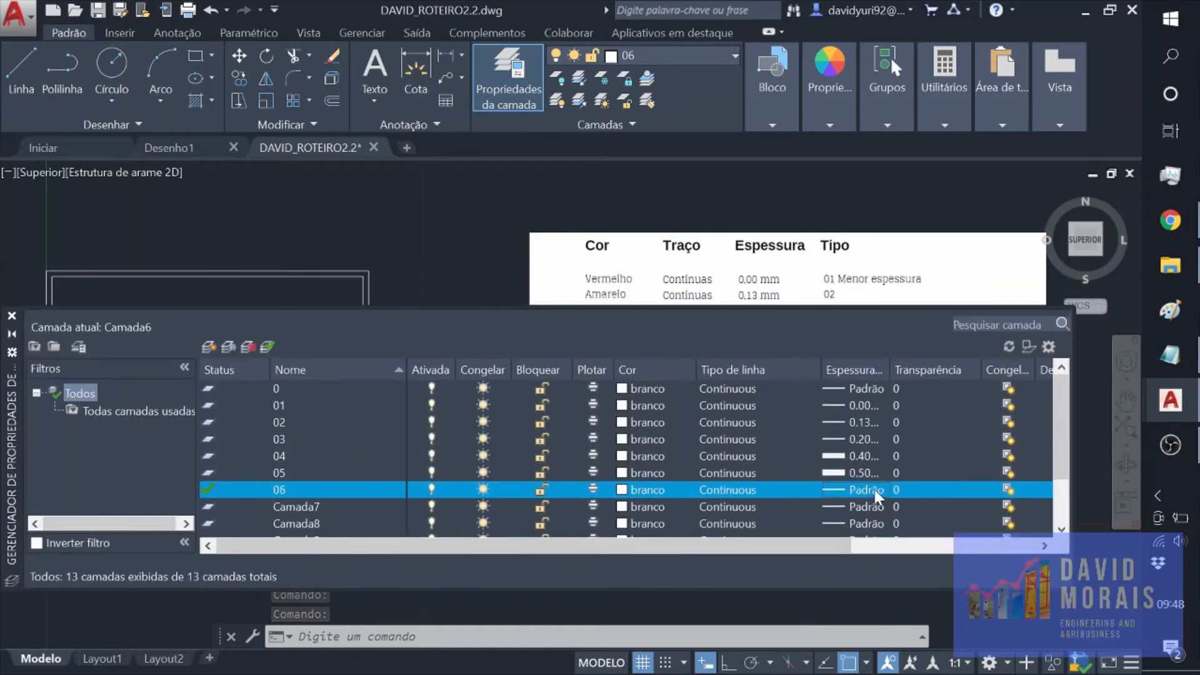
drag(669, 267, 669, 298)
click(563, 364)
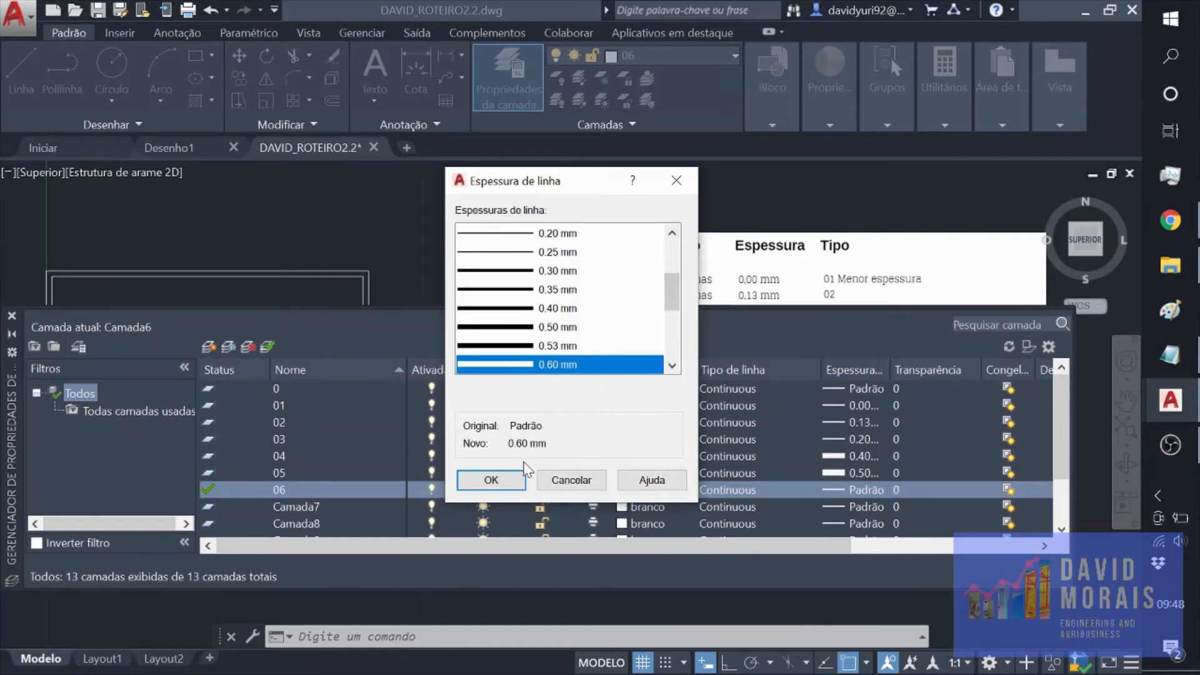
click(492, 480)
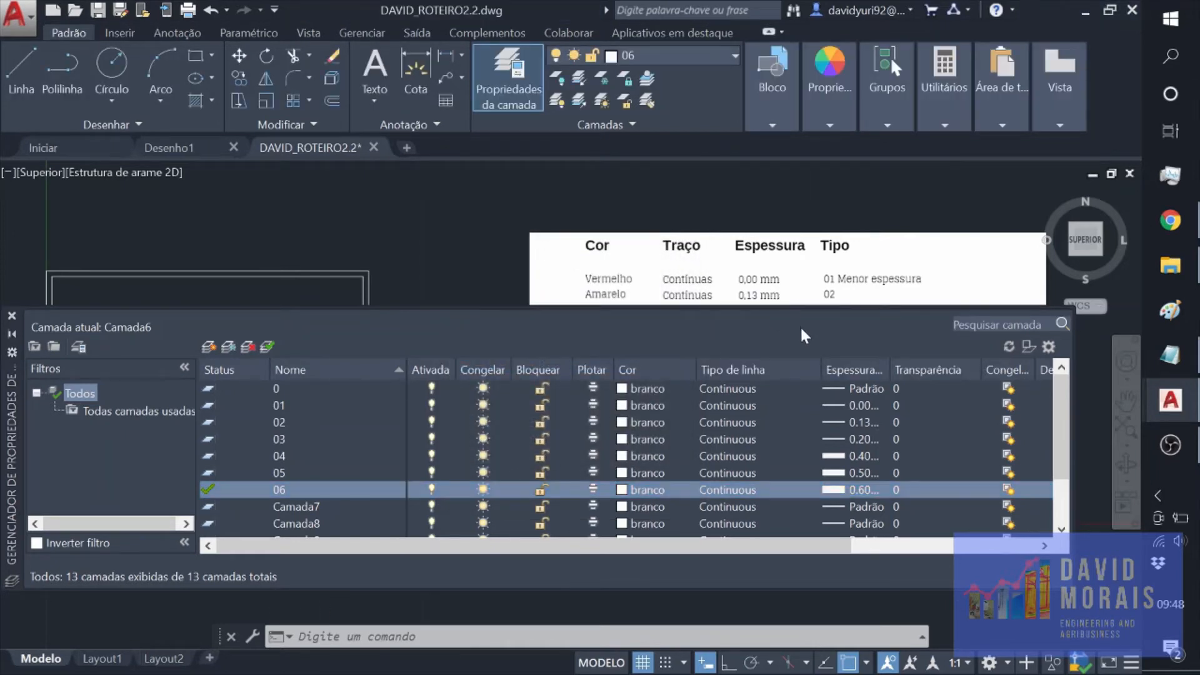
Set the colour of layer 01 to red (vermelho) and of layer 02 to yellow (amarelo)
drag(10, 543, 43, 595)
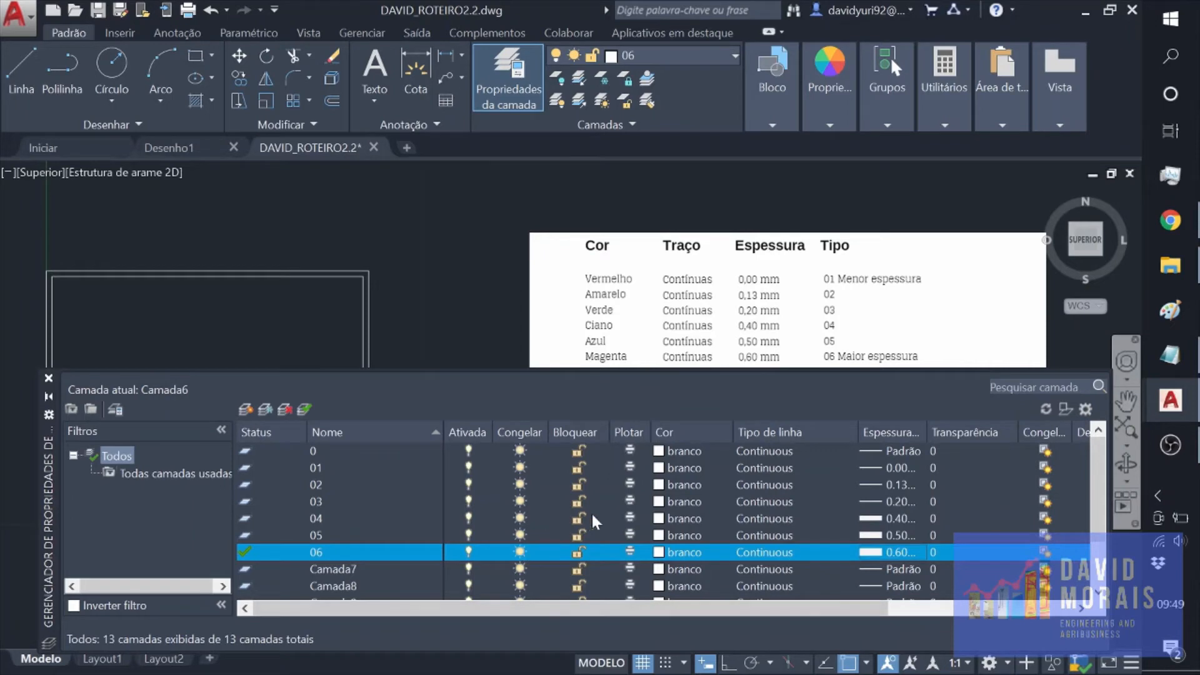
click(669, 470)
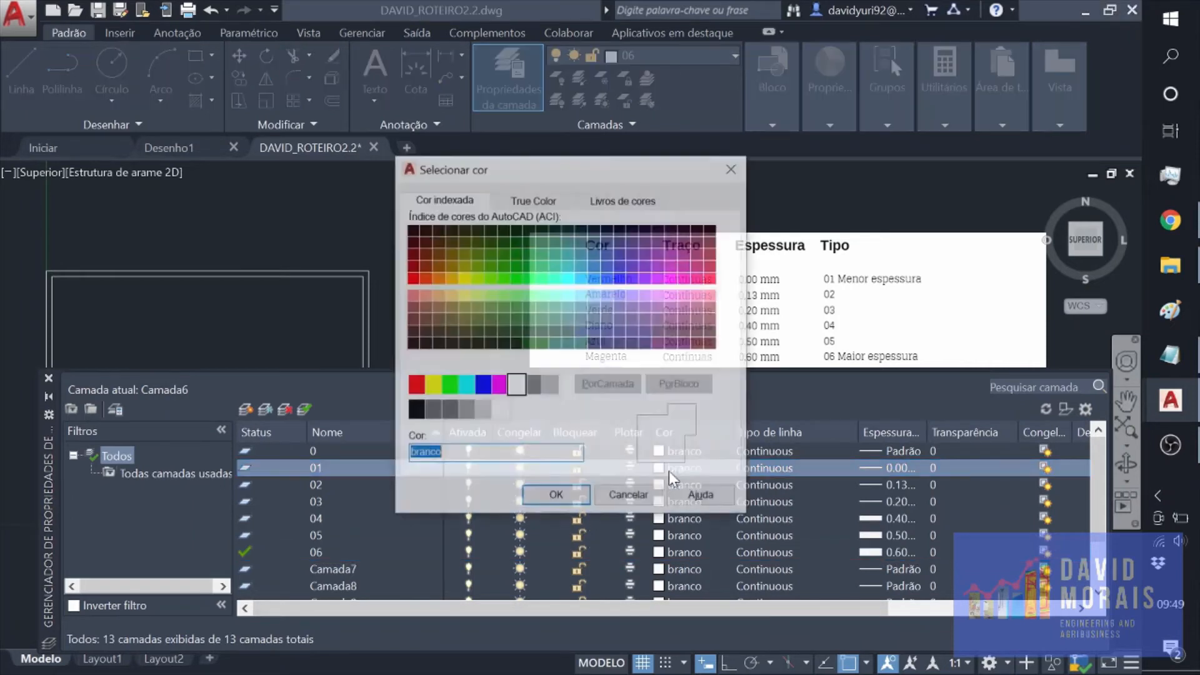
click(414, 384)
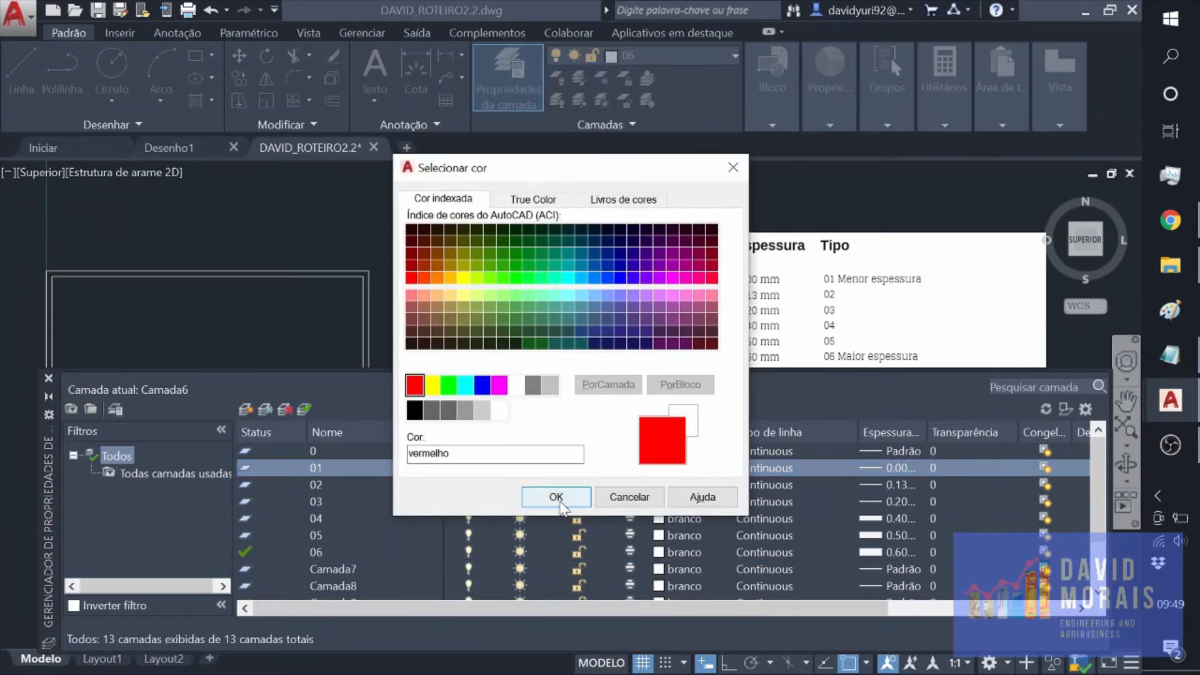
click(556, 496)
click(670, 485)
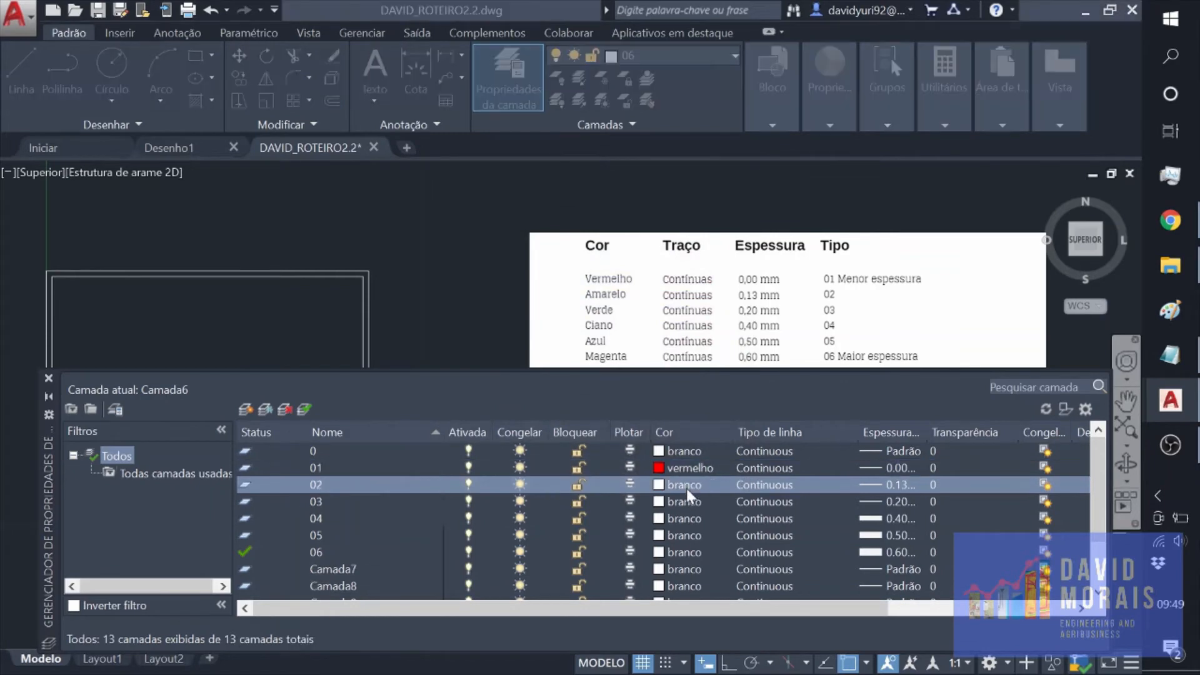
click(431, 384)
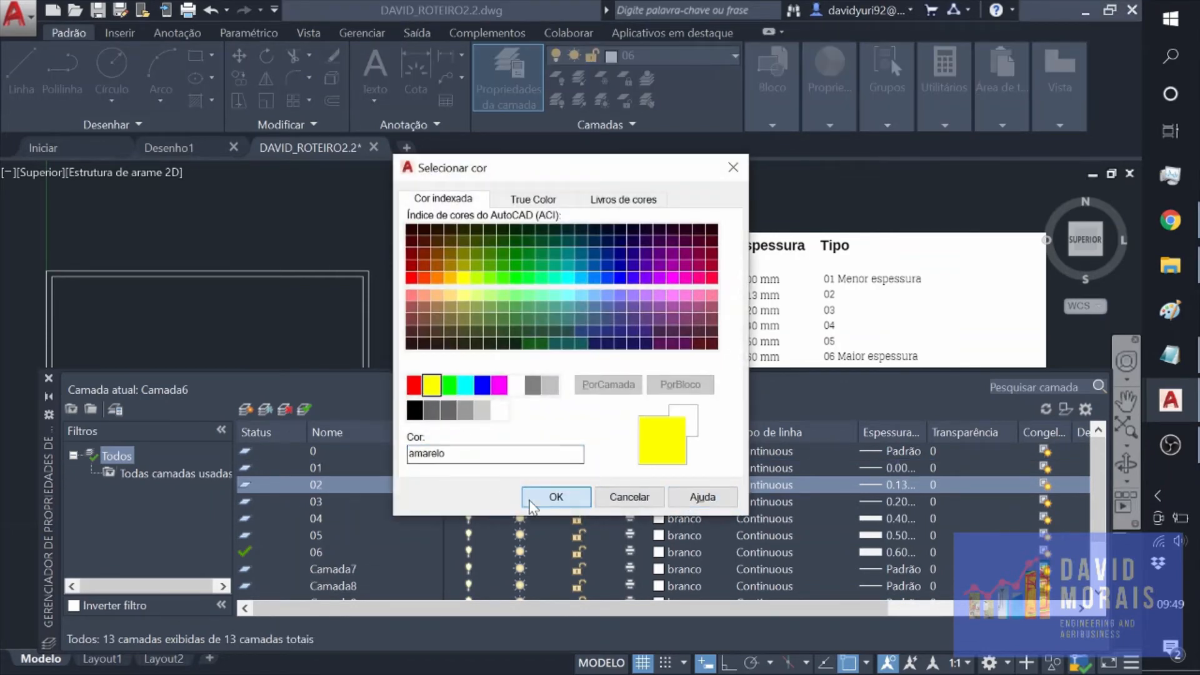
click(553, 496)
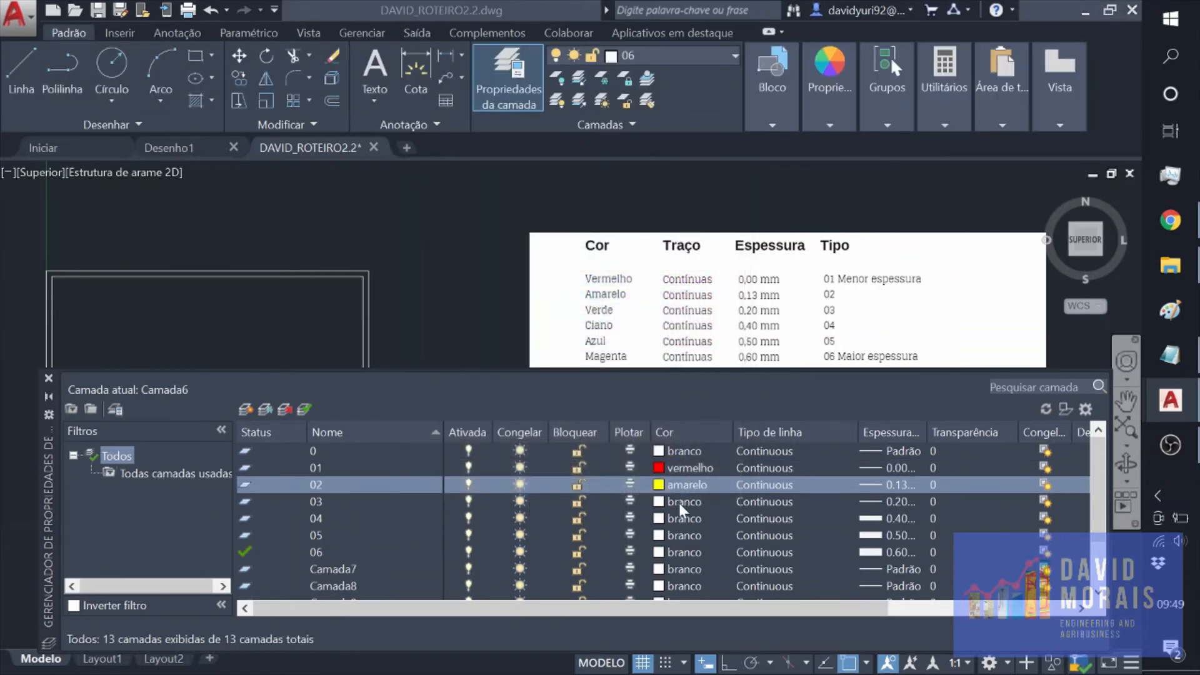
Set the colour of layer 03 to green (verde) and of layer 04 to cyan (ciano)
click(678, 504)
click(448, 385)
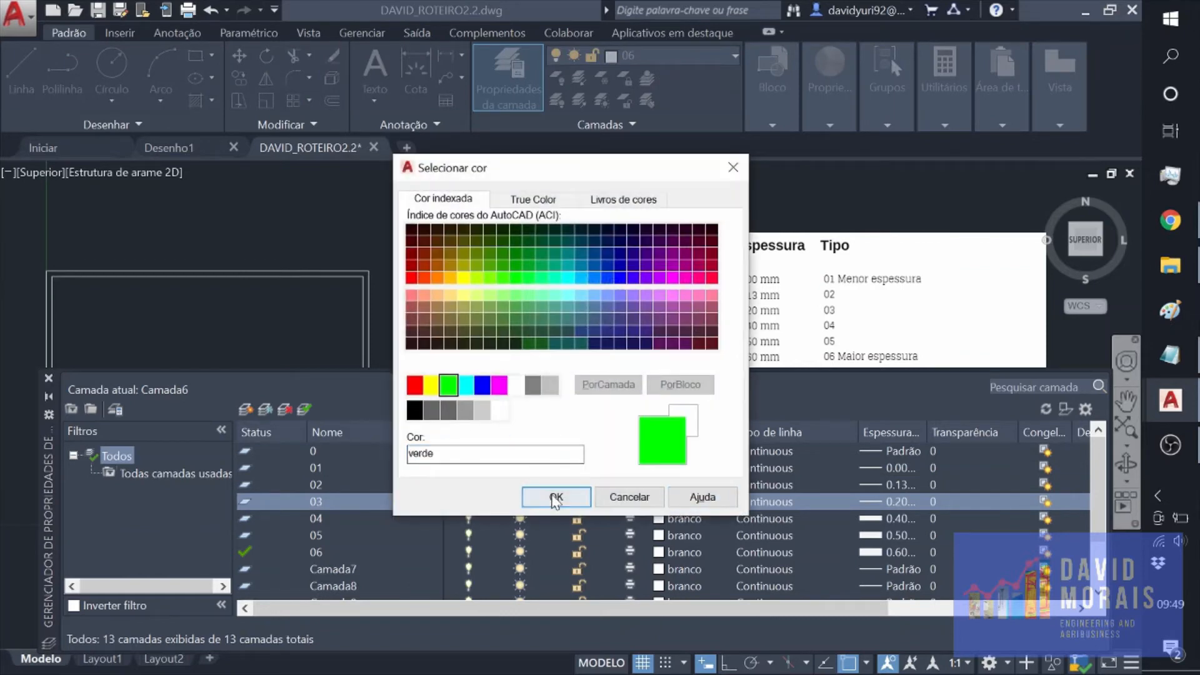
click(556, 496)
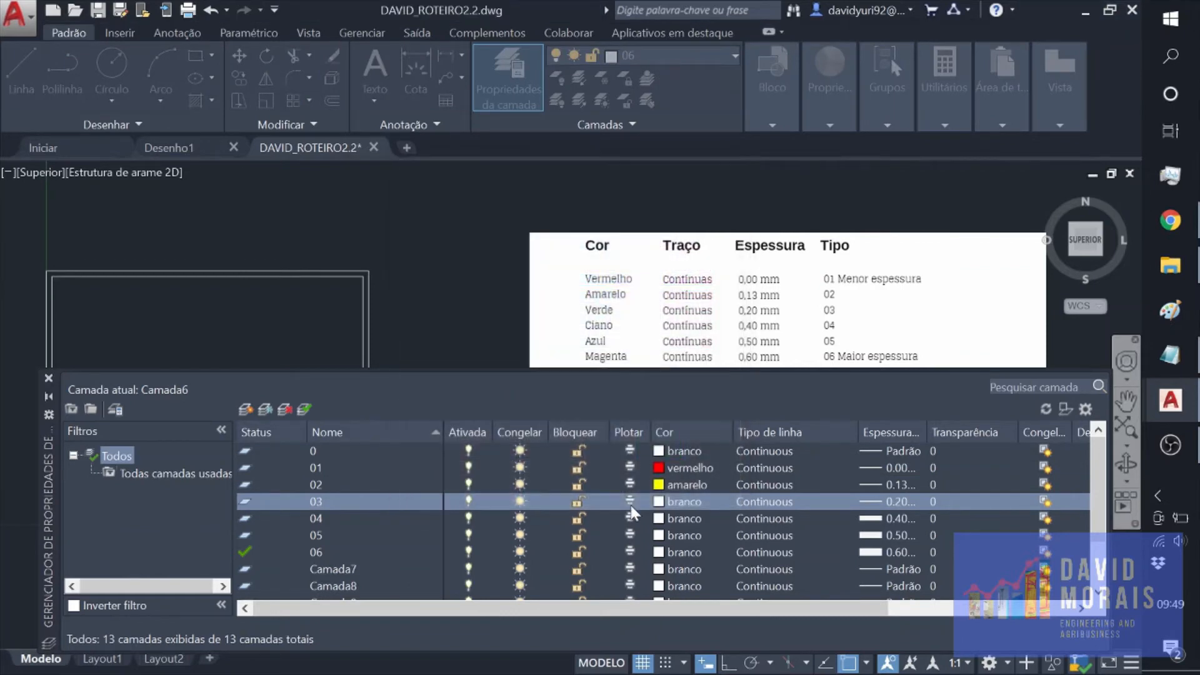
click(685, 520)
click(465, 384)
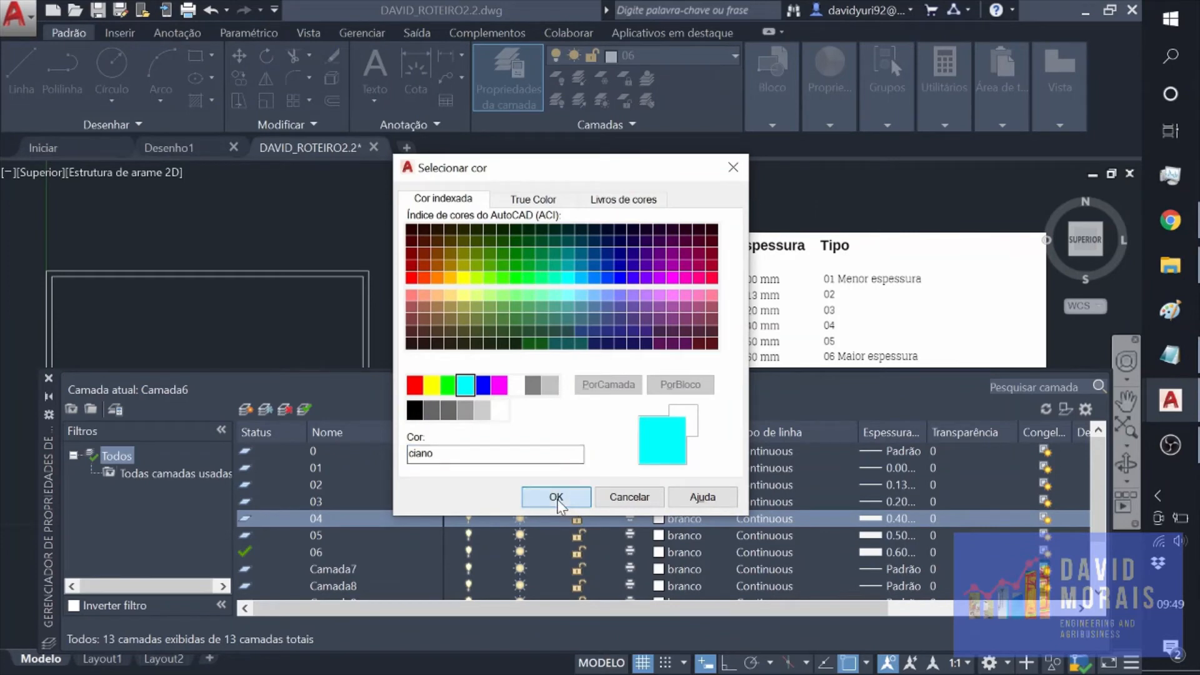
click(556, 497)
Set the colour of layer 05 to blue (azul) and of layer 06 to magenta
click(691, 534)
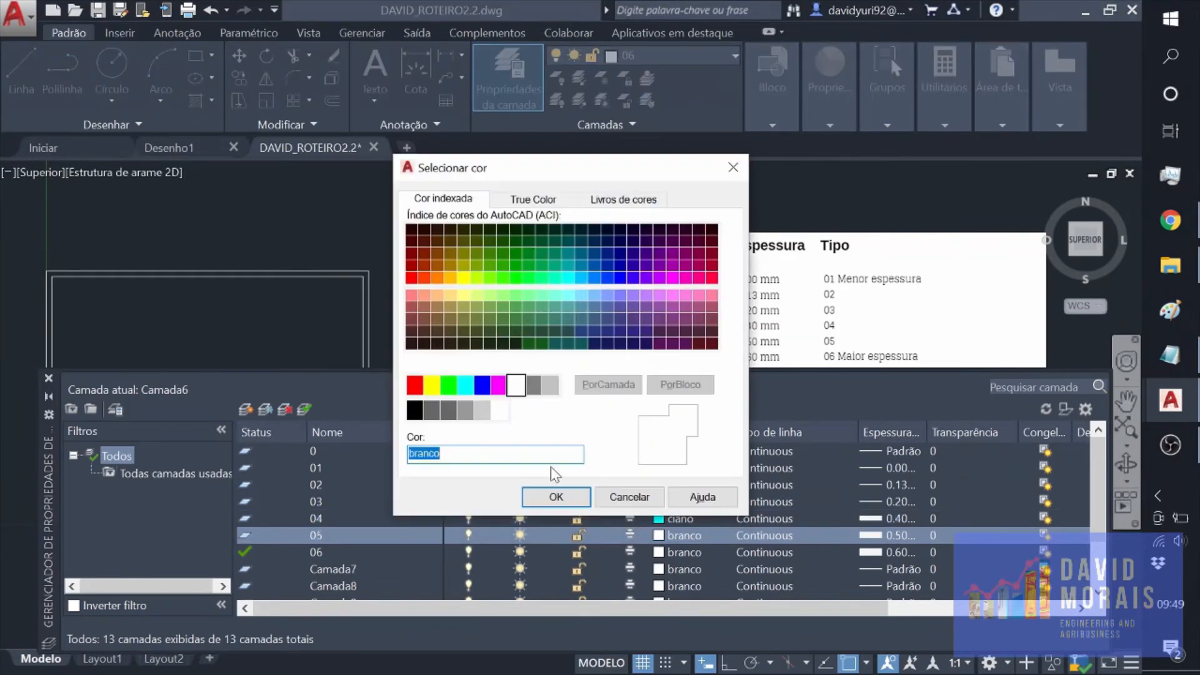
click(482, 384)
click(556, 497)
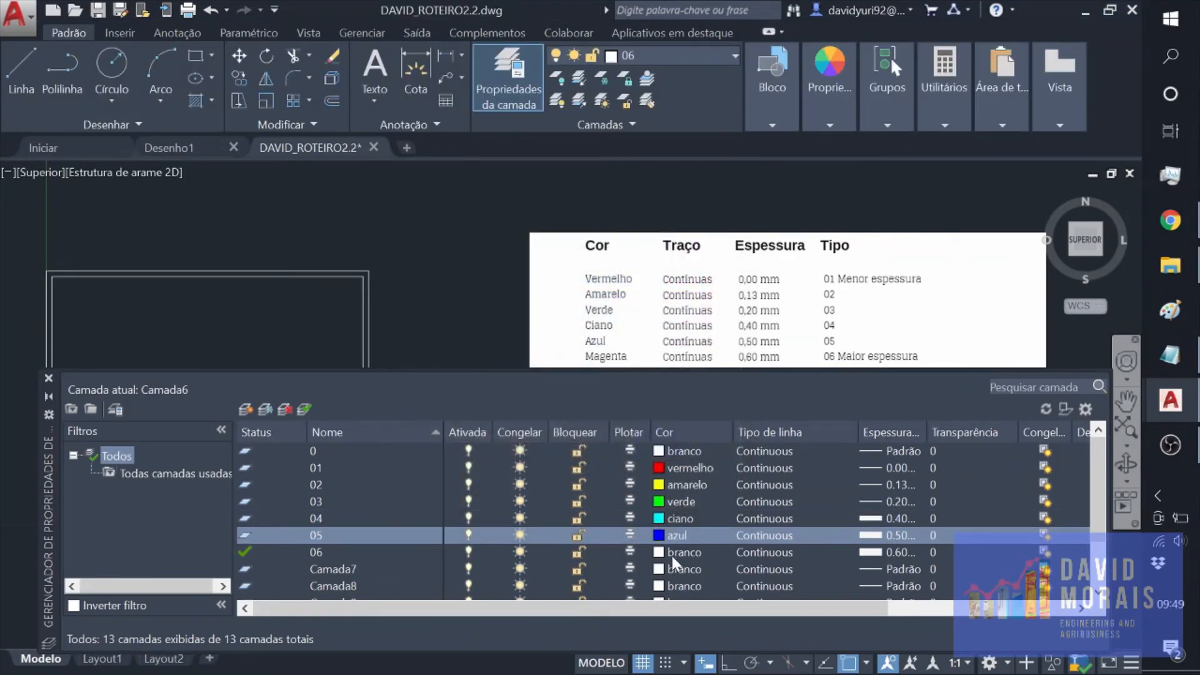
click(673, 552)
click(672, 551)
click(499, 384)
click(552, 497)
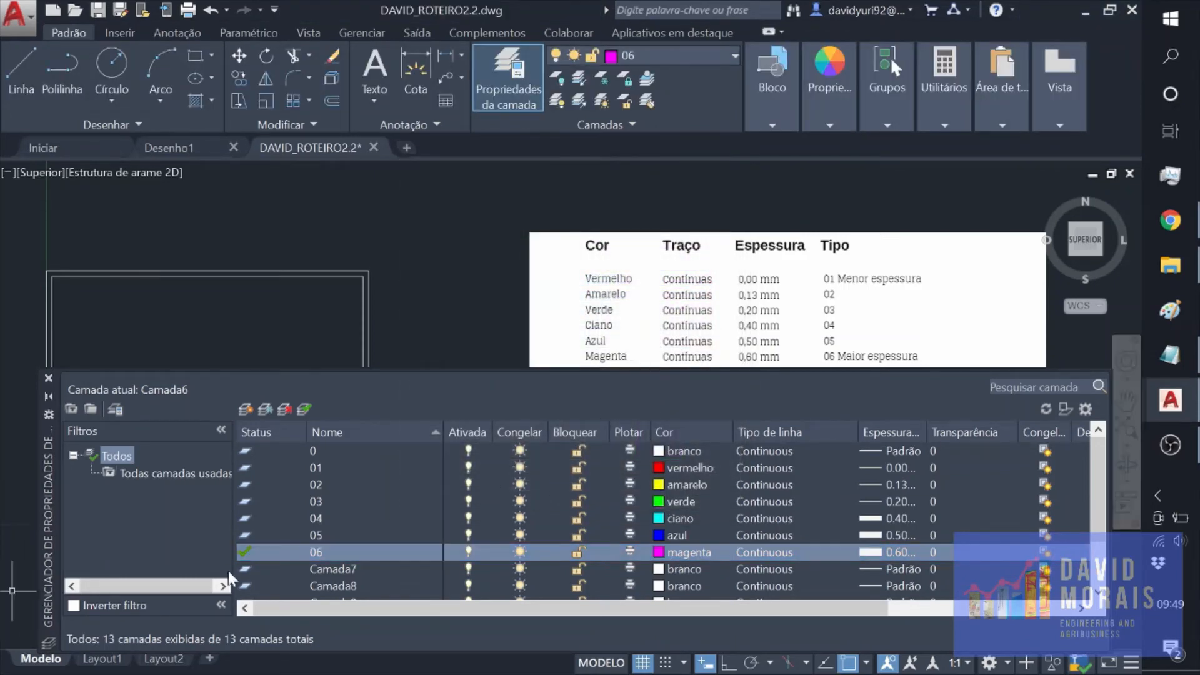
Make layer Camada7 current and rename it as Linha de Projeção
drag(45, 595, 45, 553)
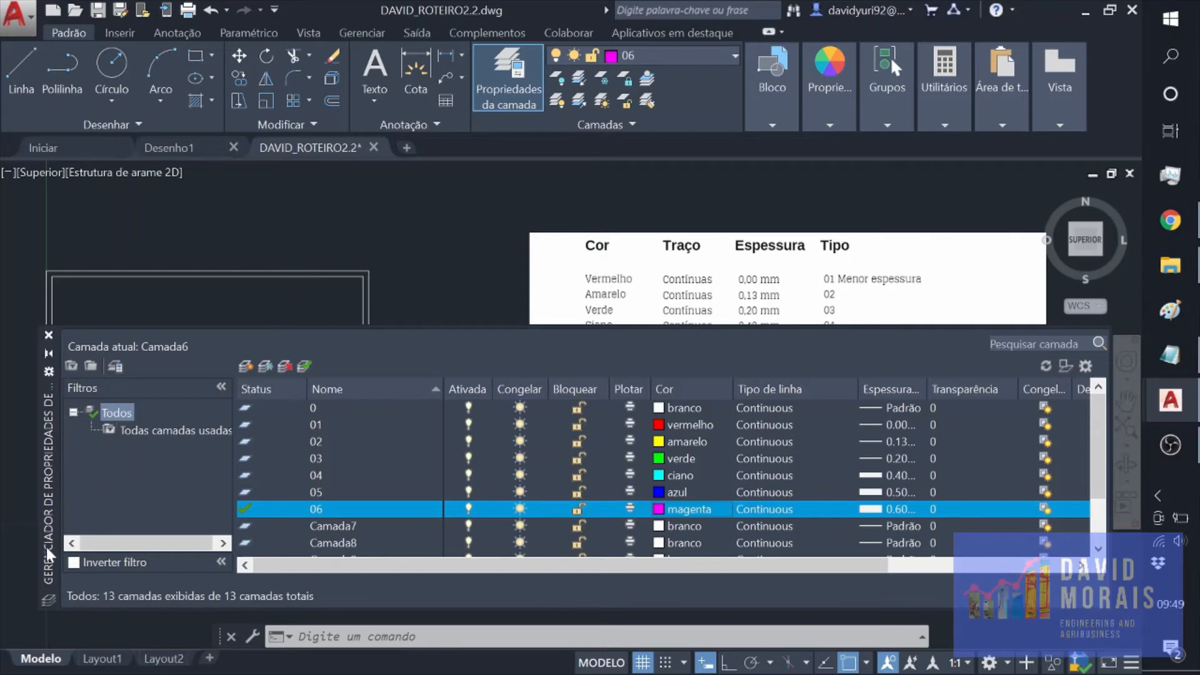
scroll(328, 478, down, 2)
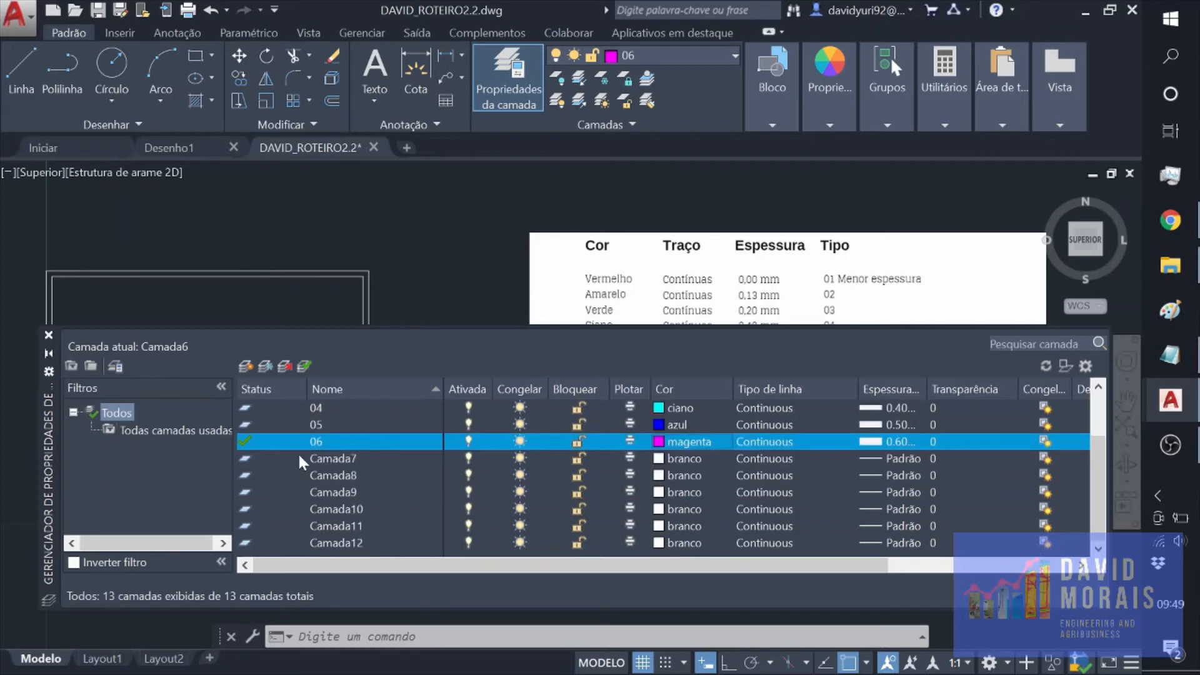
mouse_move(54, 575)
mouse_down()
mouse_move(44, 527)
mouse_move(63, 317)
mouse_move(54, 378)
mouse_move(73, 301)
mouse_move(60, 264)
mouse_move(54, 295)
mouse_move(60, 216)
mouse_move(52, 317)
mouse_up()
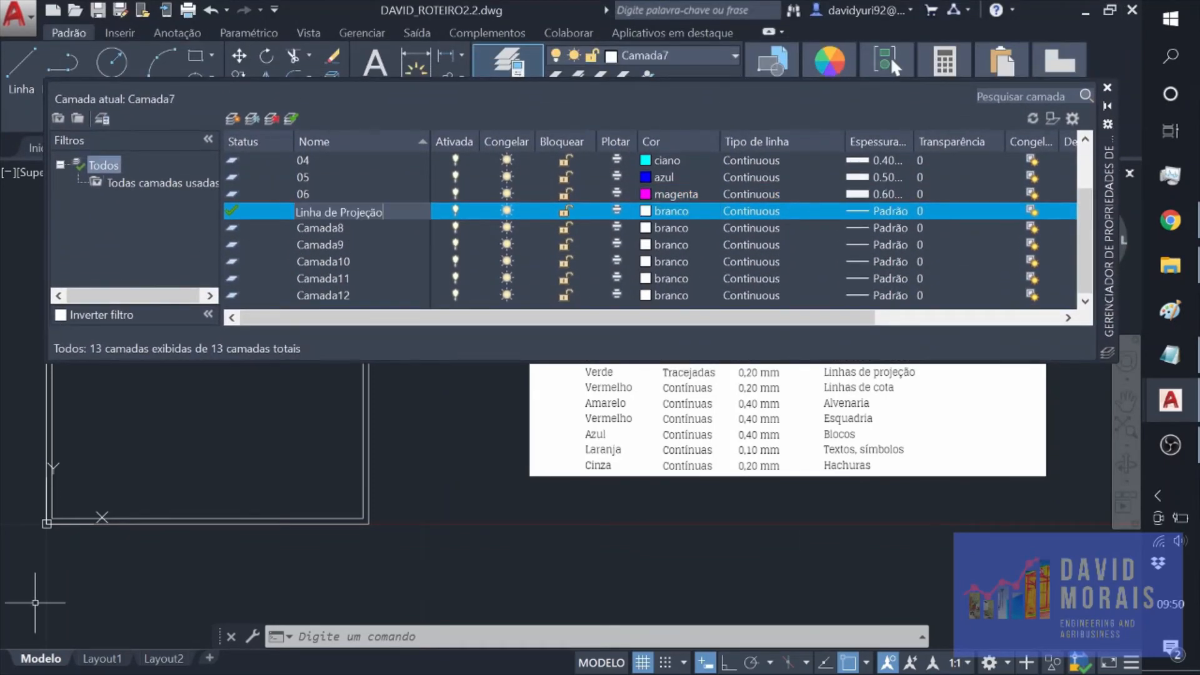
Set the Linha de Projeção layer's lineweight to 0.20 mm and its colour to green (verde)
click(891, 210)
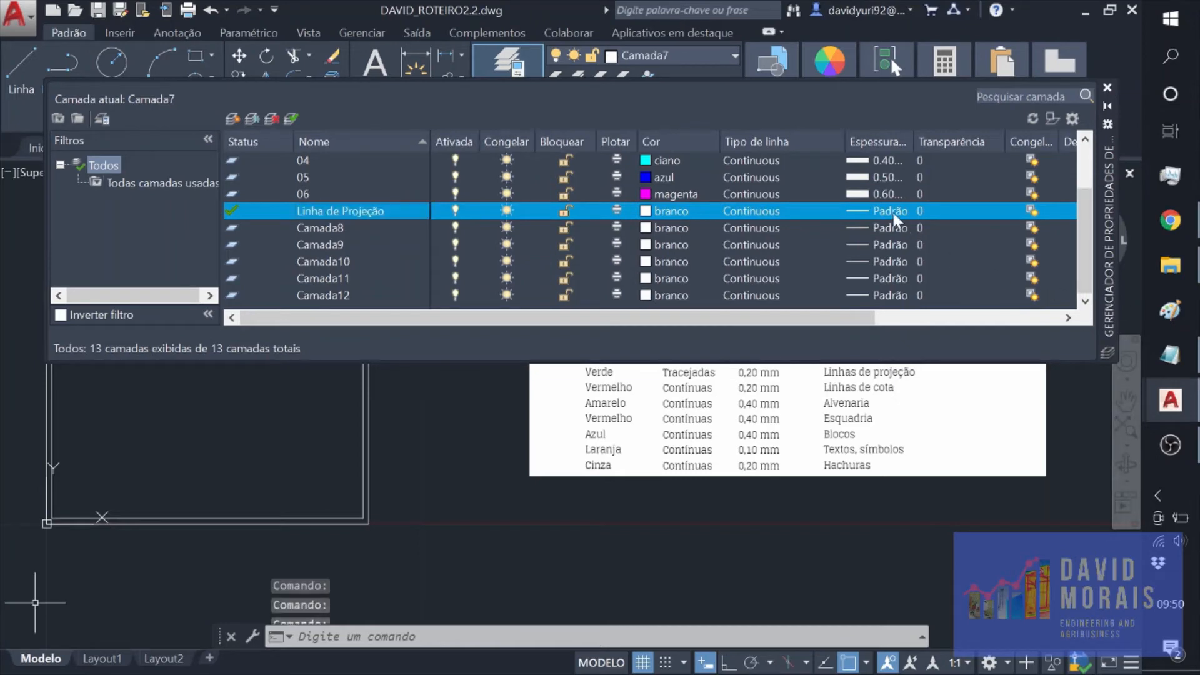
click(565, 365)
click(514, 481)
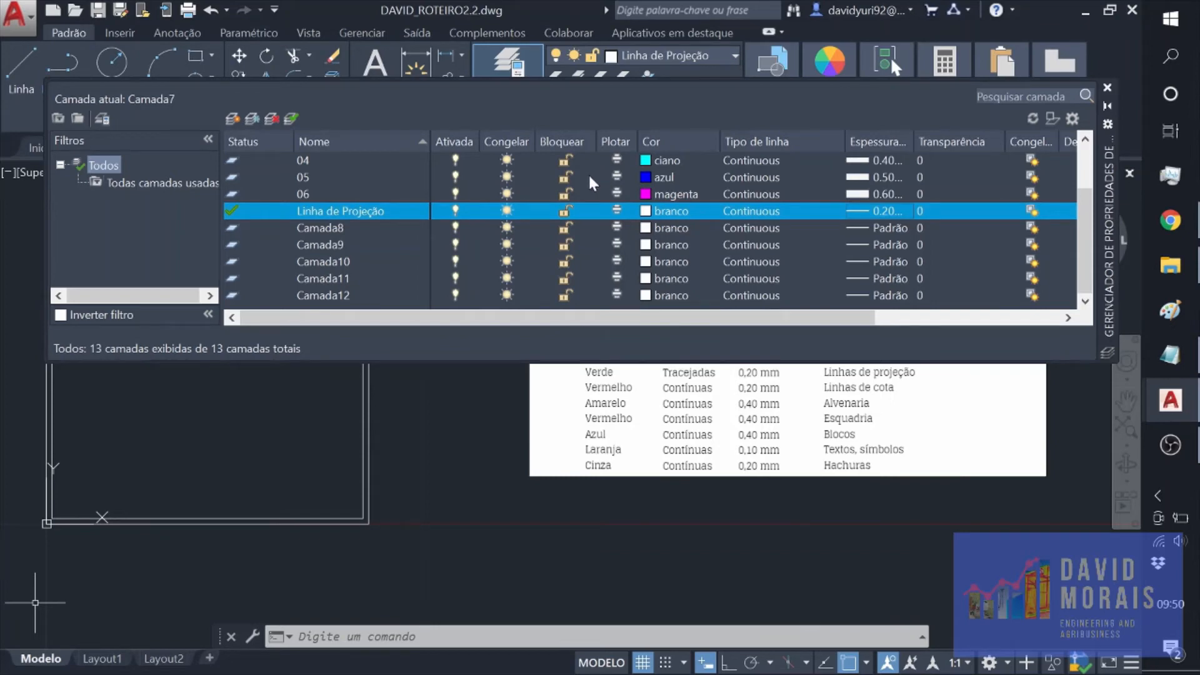
click(661, 215)
click(448, 384)
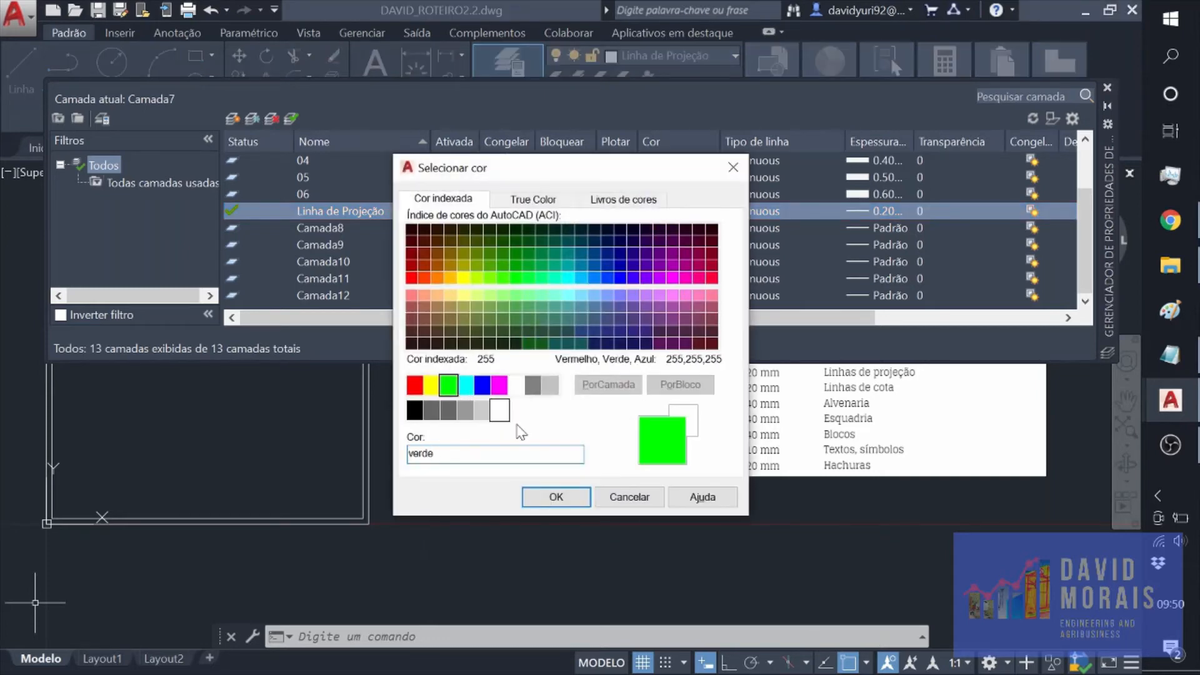
click(570, 495)
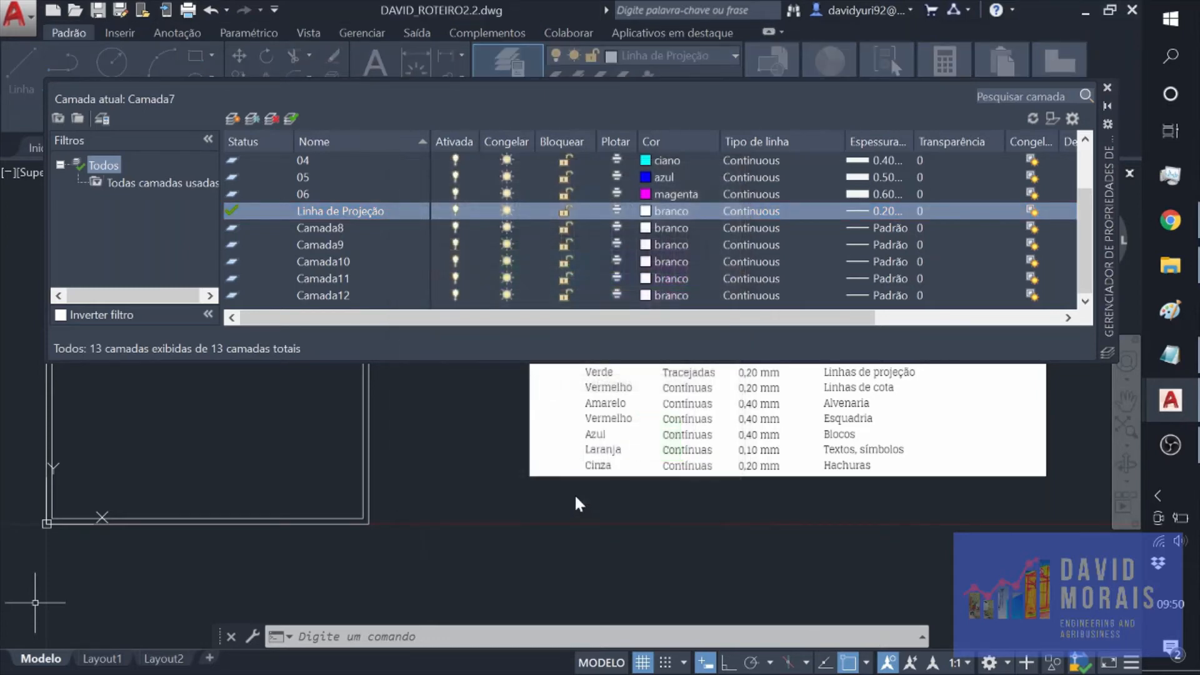
Load the ACAD_ISO02W100 dashed linetype and assign it to the Linha de Projeção layer
right_click(774, 209)
click(752, 208)
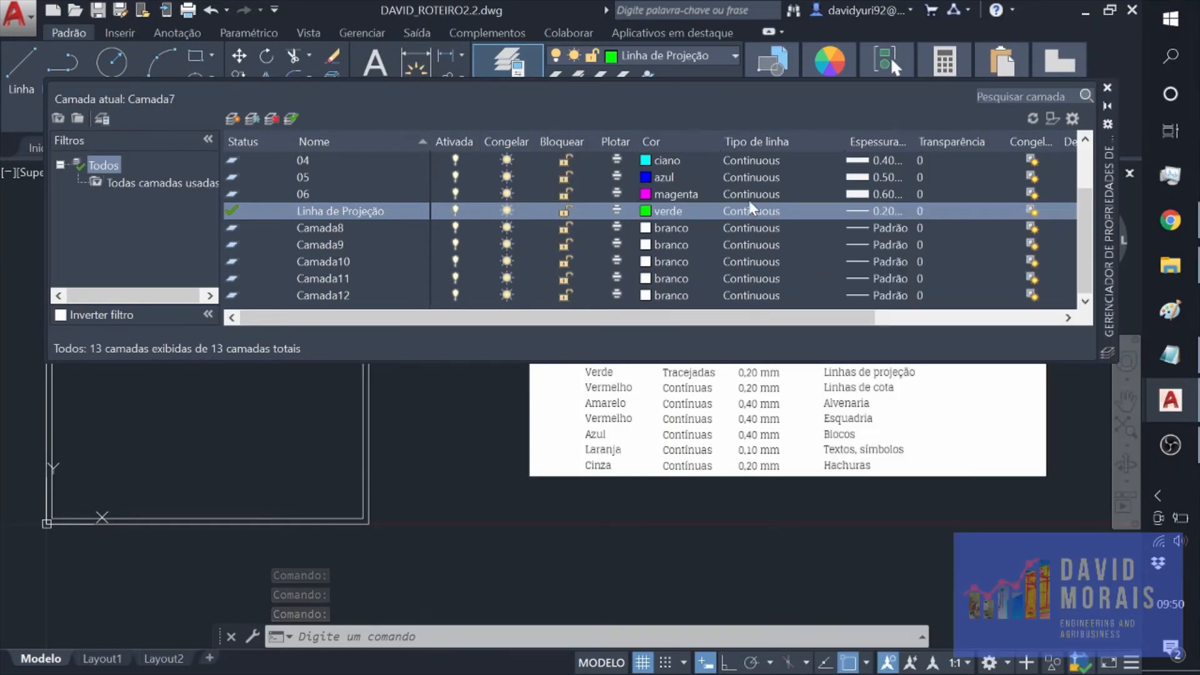
click(749, 202)
click(783, 209)
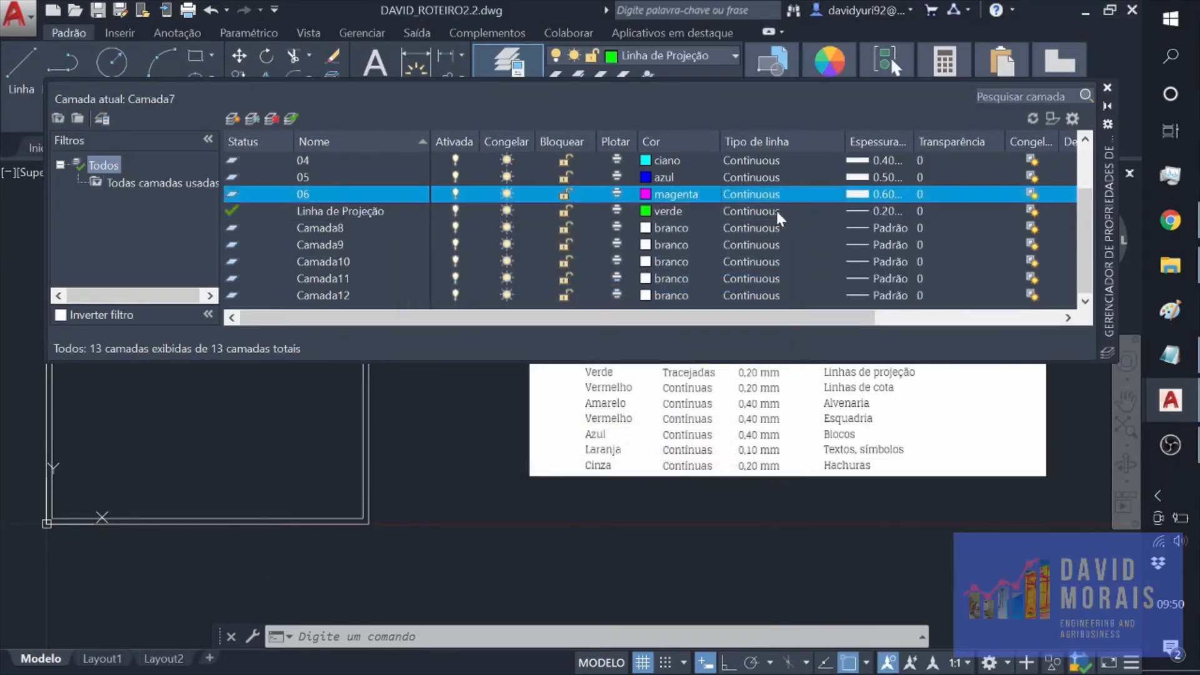
click(777, 211)
click(776, 213)
click(770, 214)
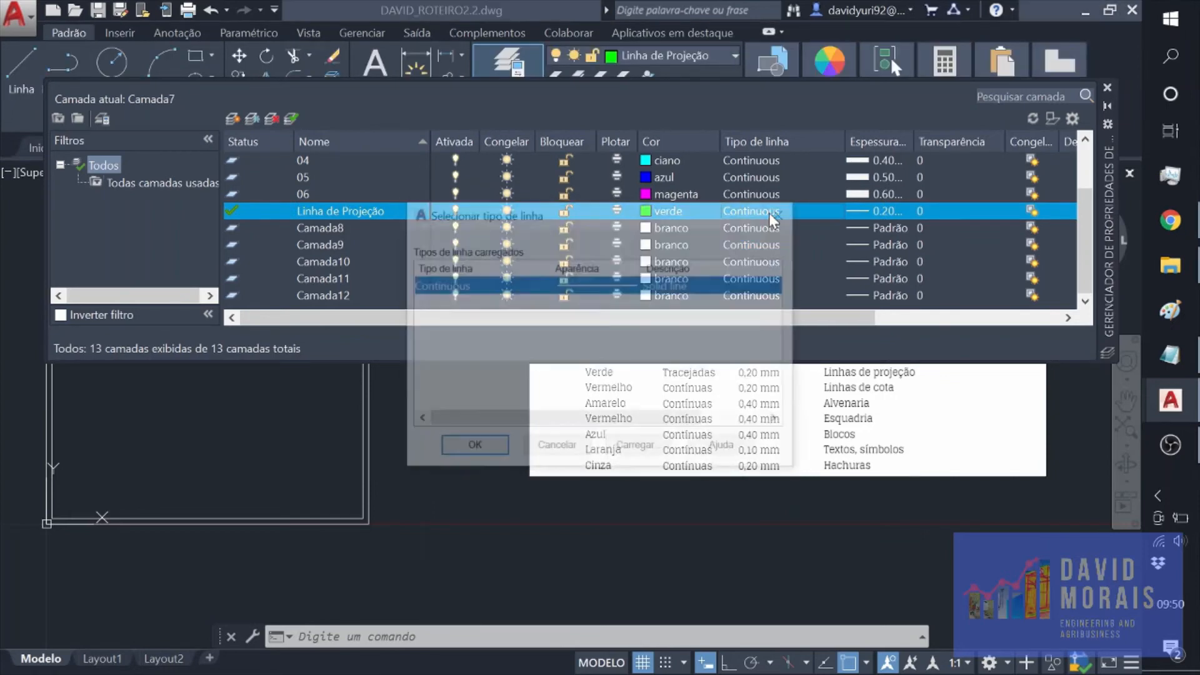
click(769, 212)
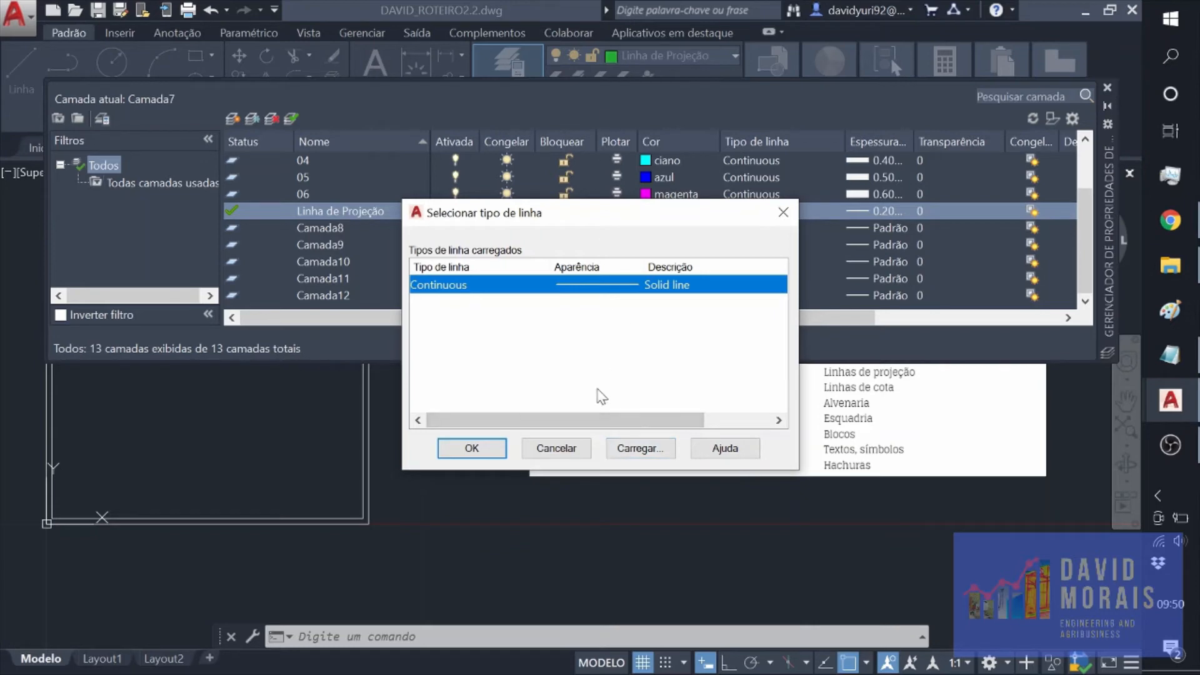
click(669, 458)
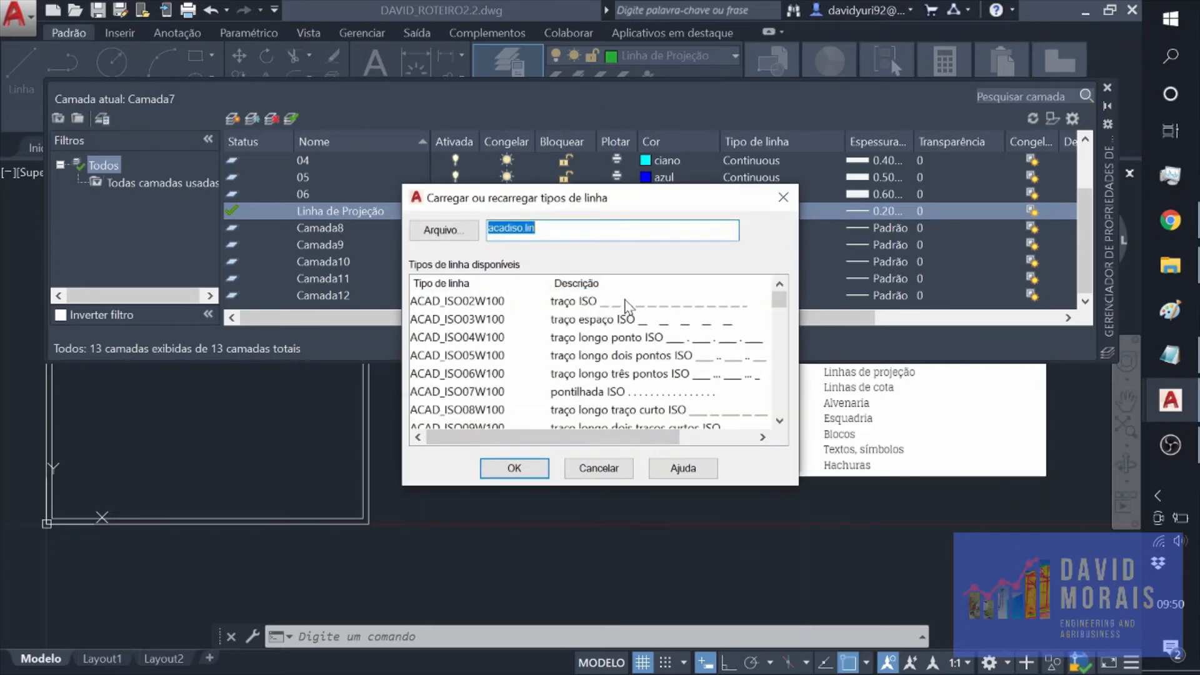
click(625, 303)
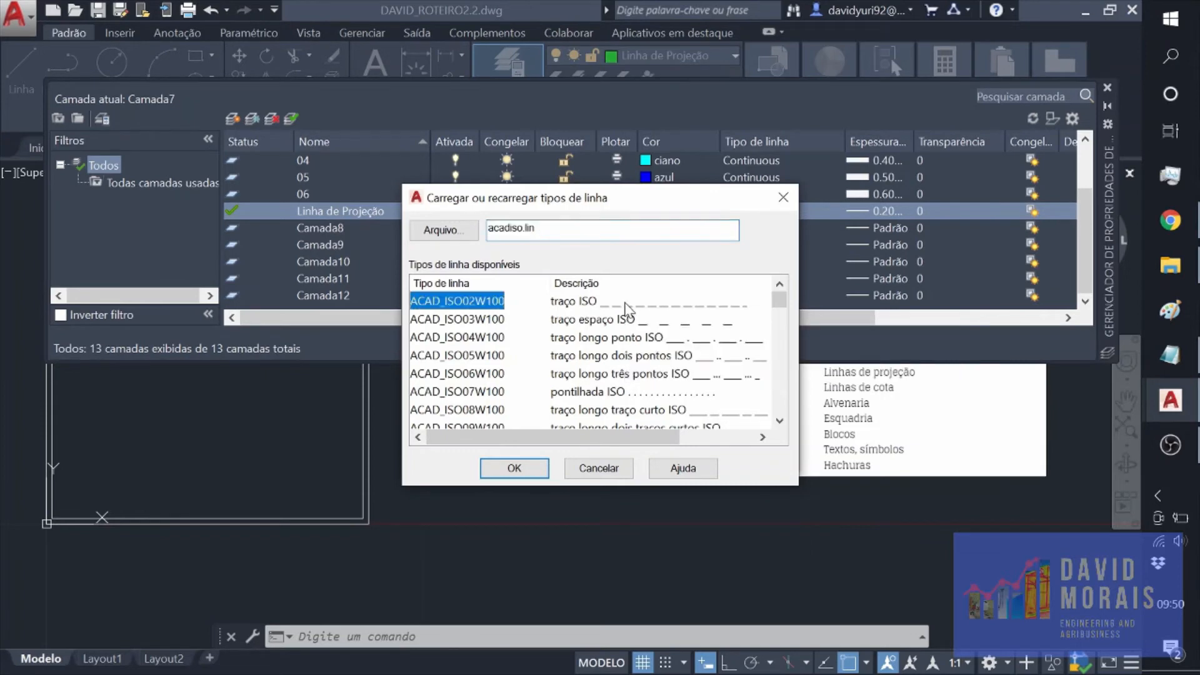
click(522, 471)
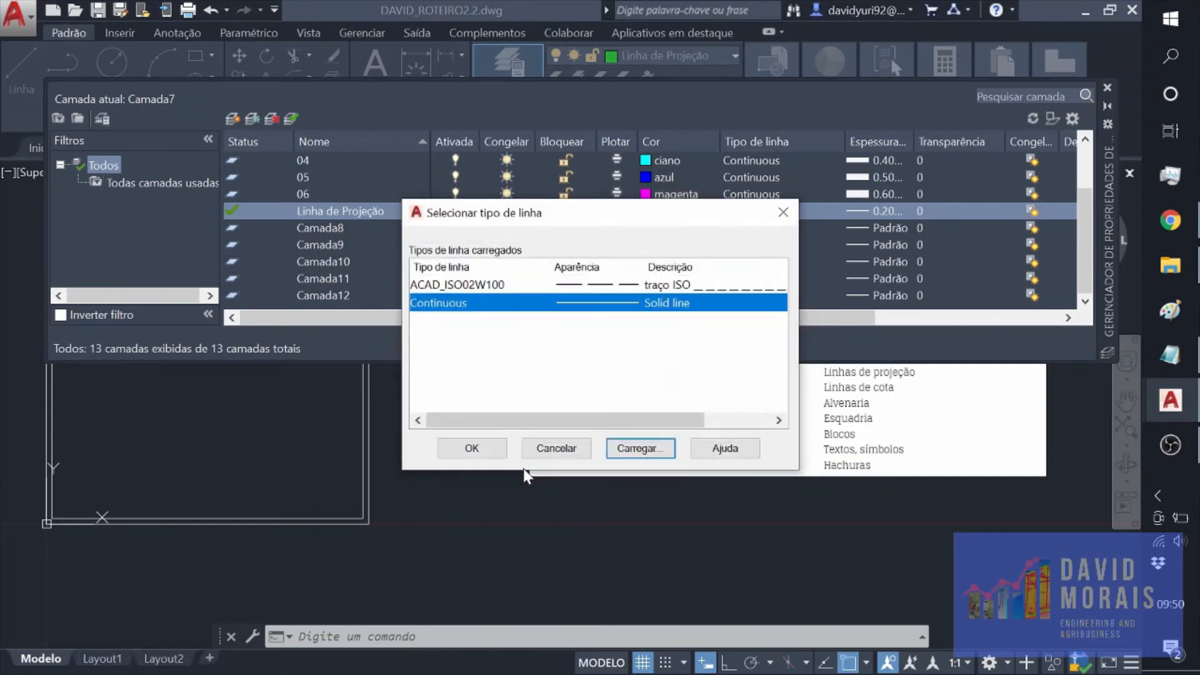
click(555, 290)
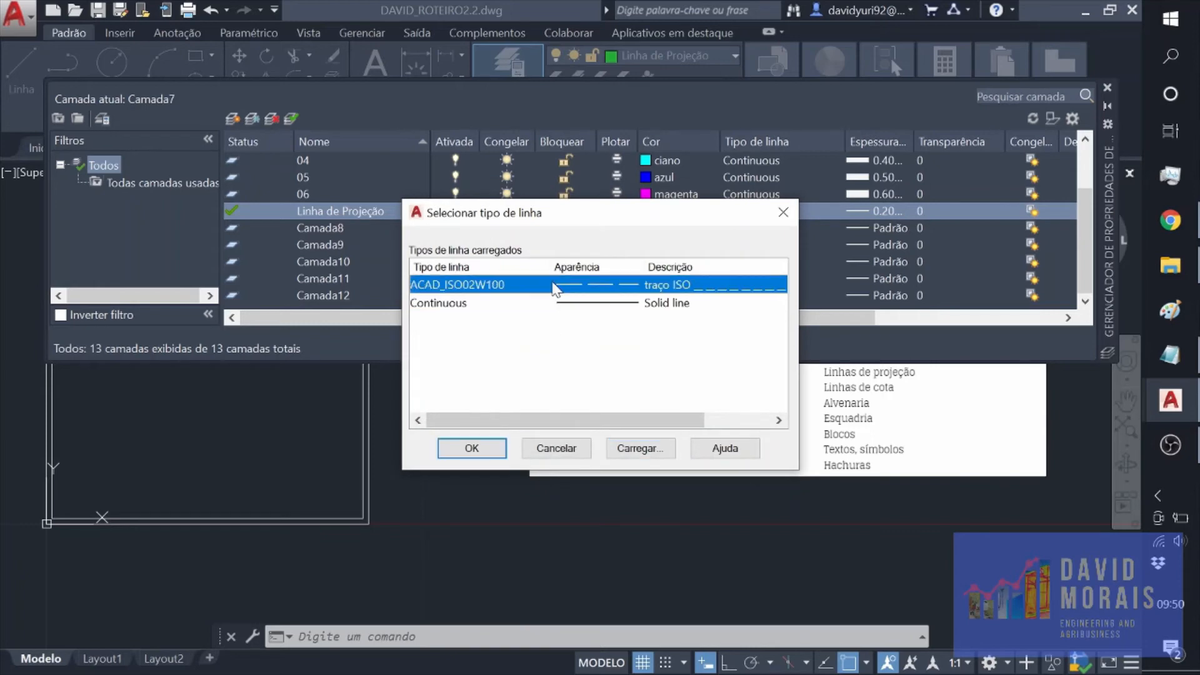
click(484, 452)
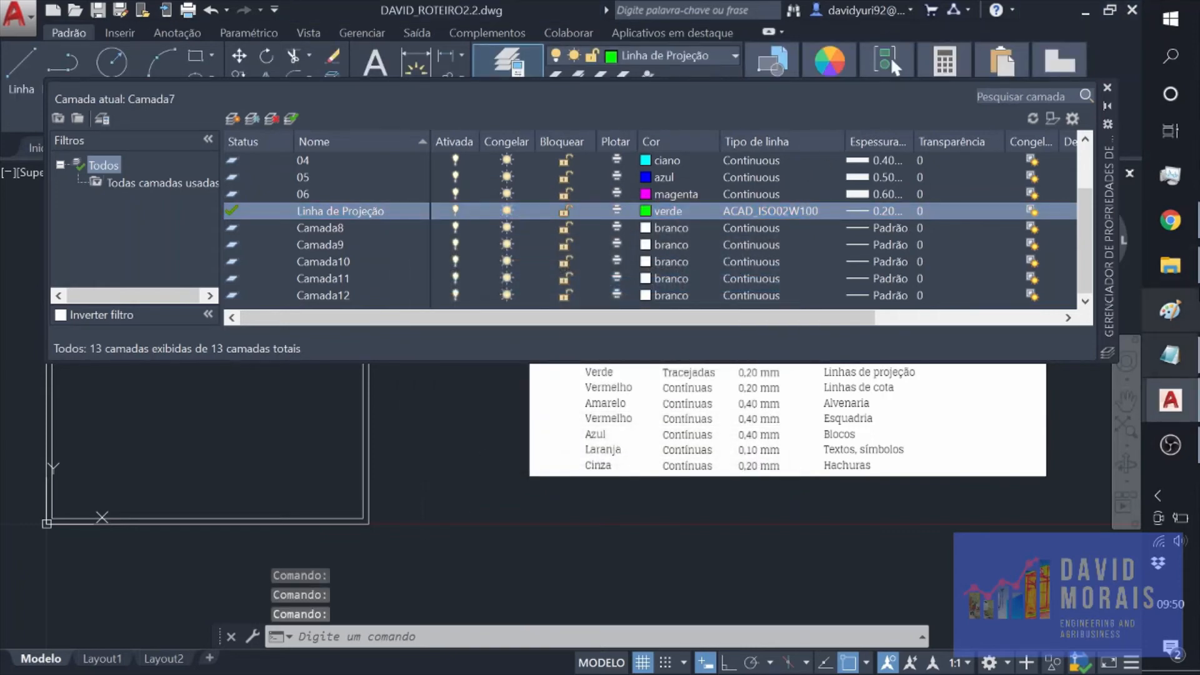
Rename layer Camada8 as Linha de Cota and set its lineweight to 0.20 mm
click(305, 228)
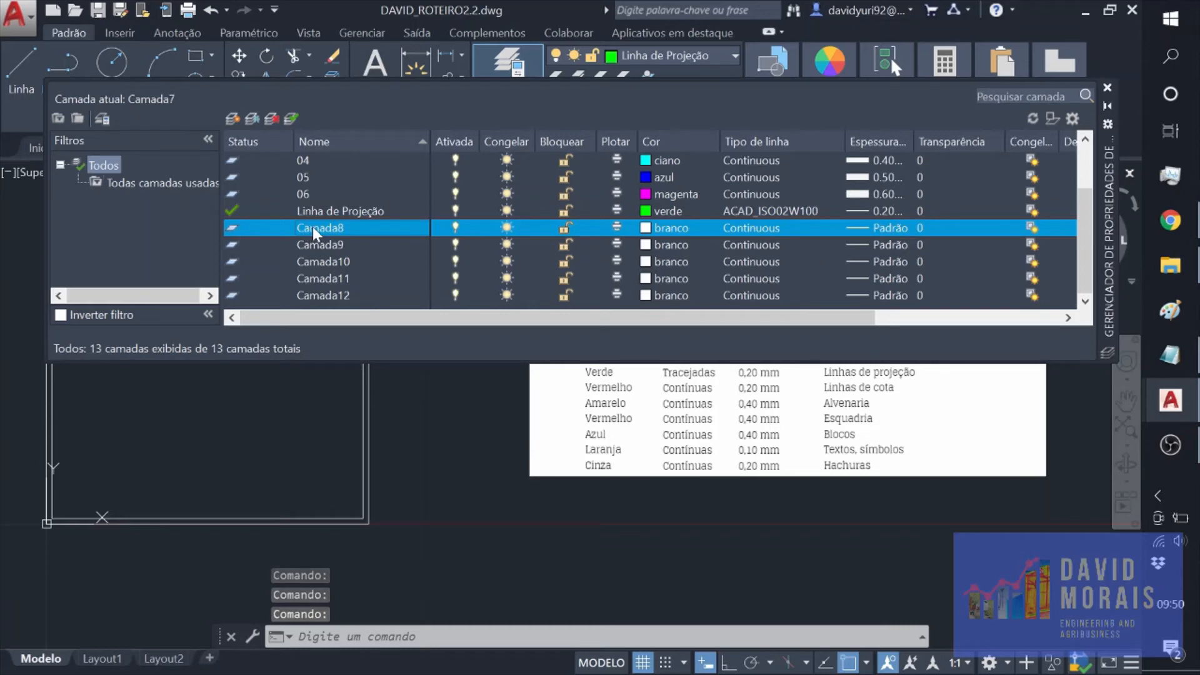
click(313, 227)
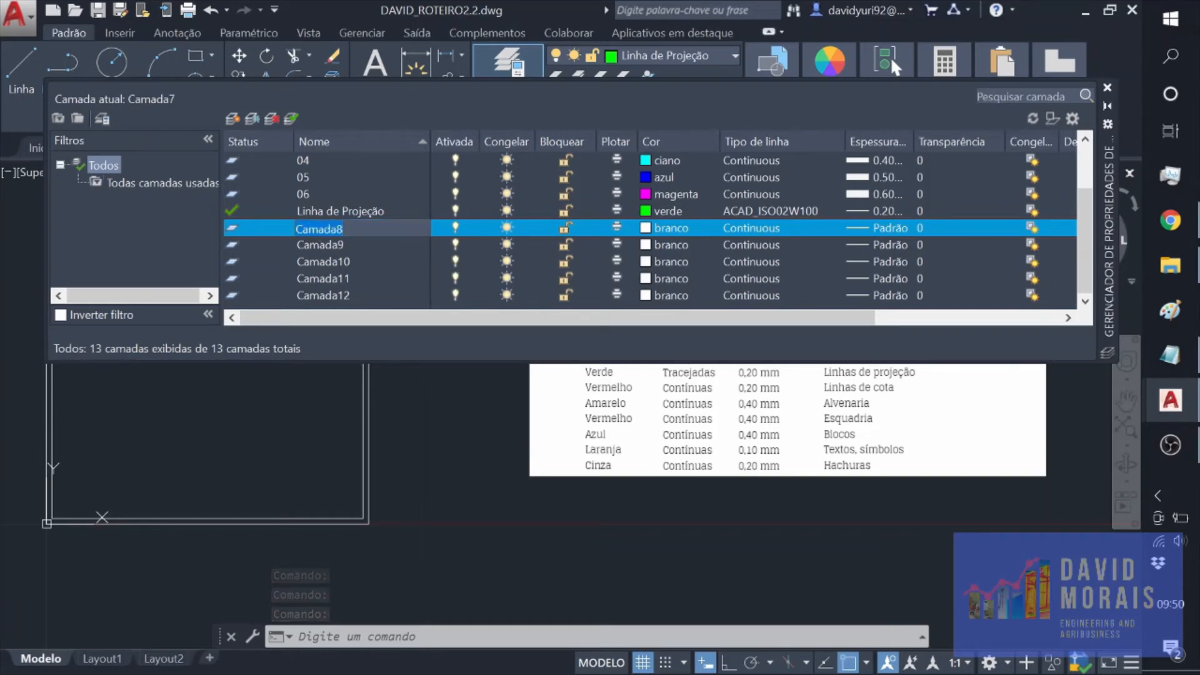
text(Linha de Cota)
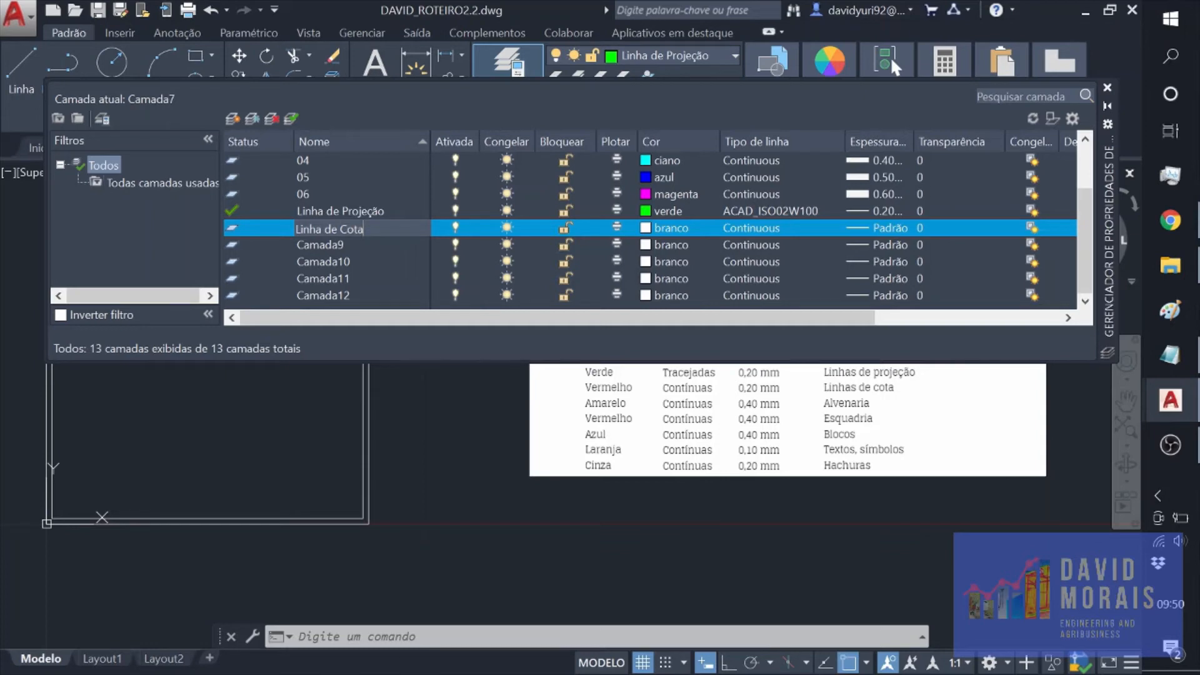
click(886, 232)
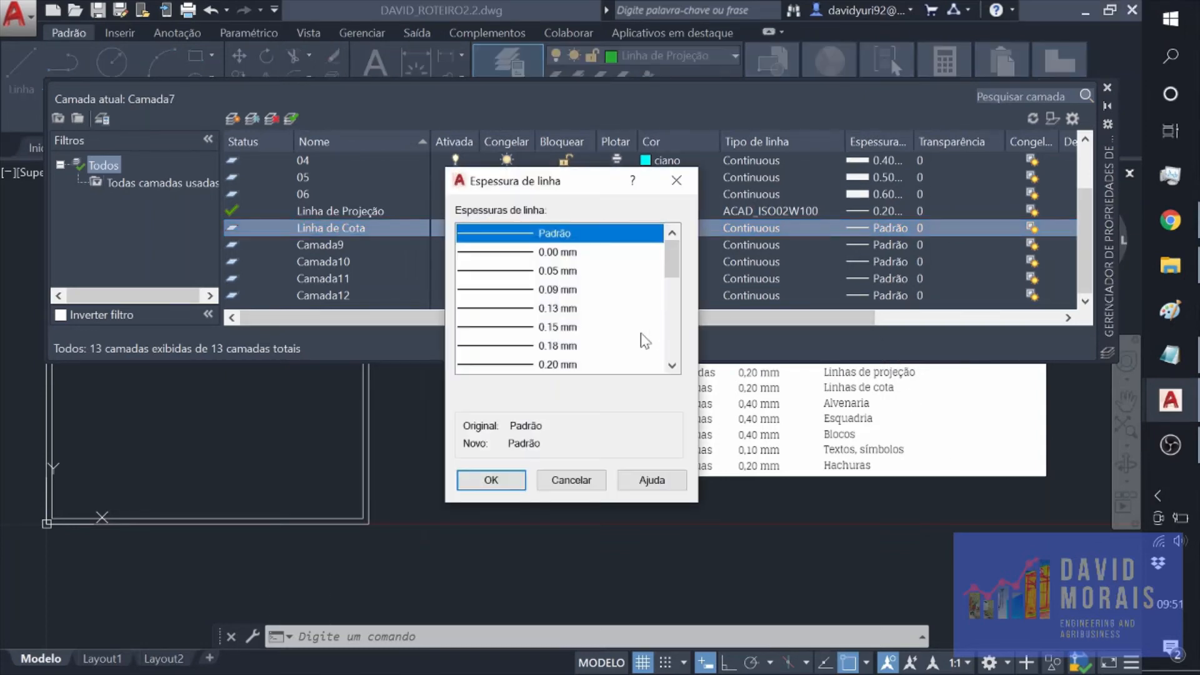
click(588, 364)
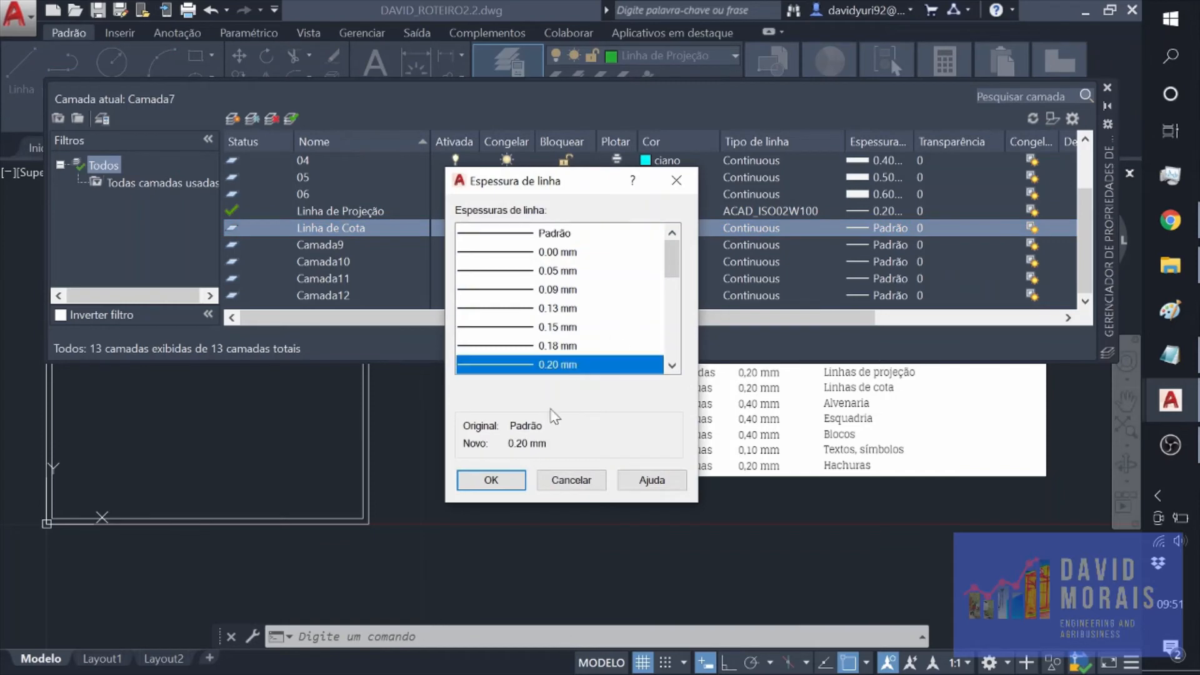
click(493, 484)
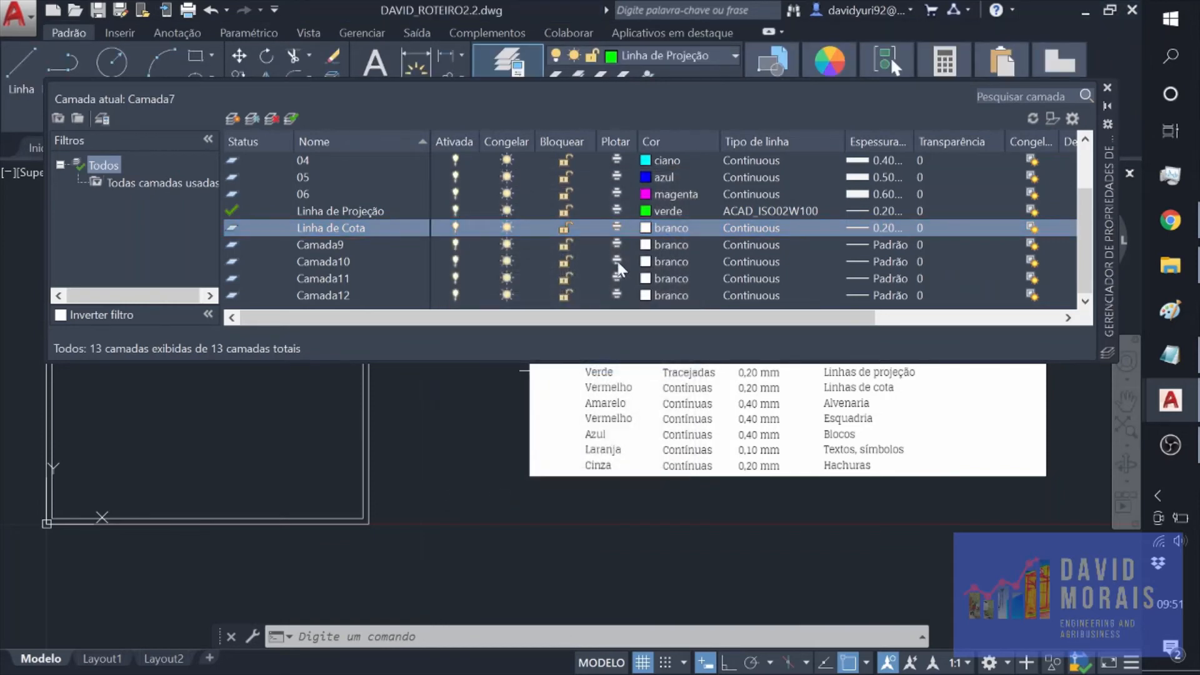
Set the colour of the Linha de Cota layer to red (vermelho)
click(653, 227)
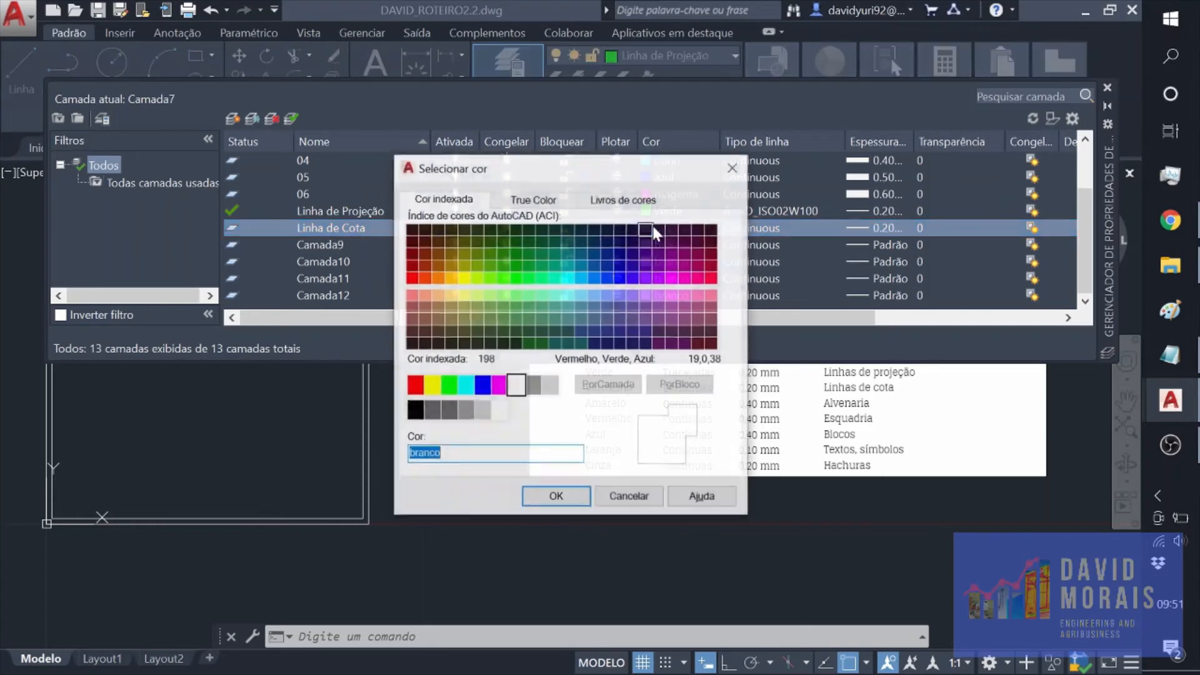
click(431, 386)
click(415, 385)
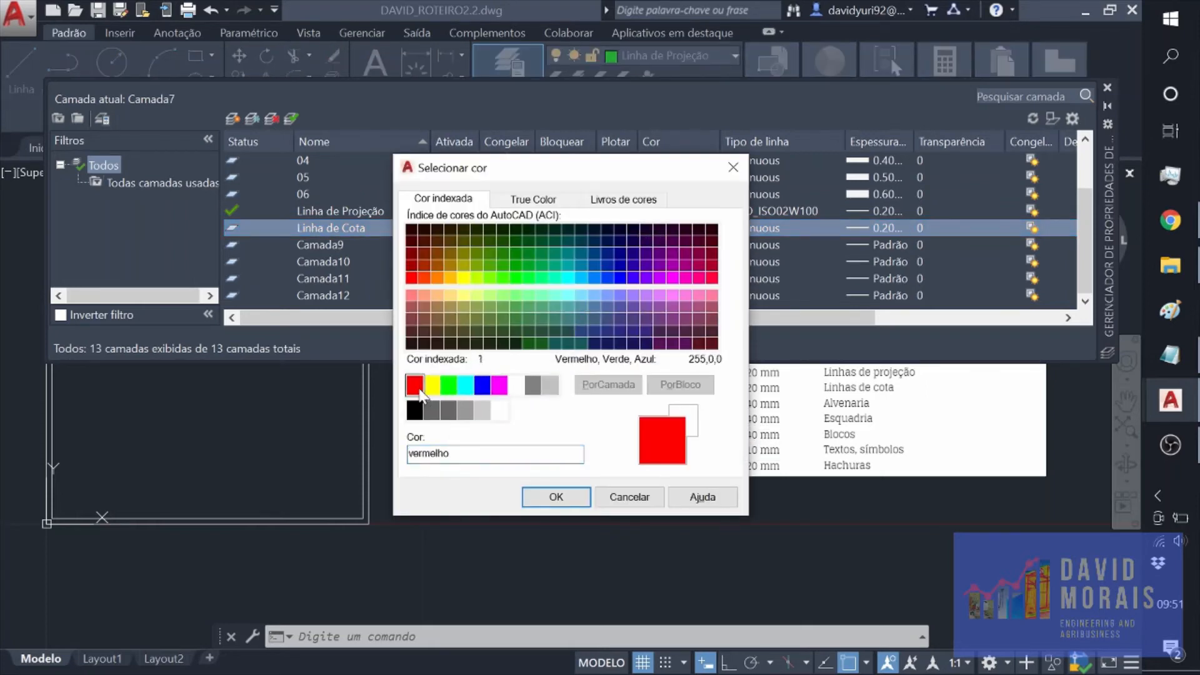
click(545, 508)
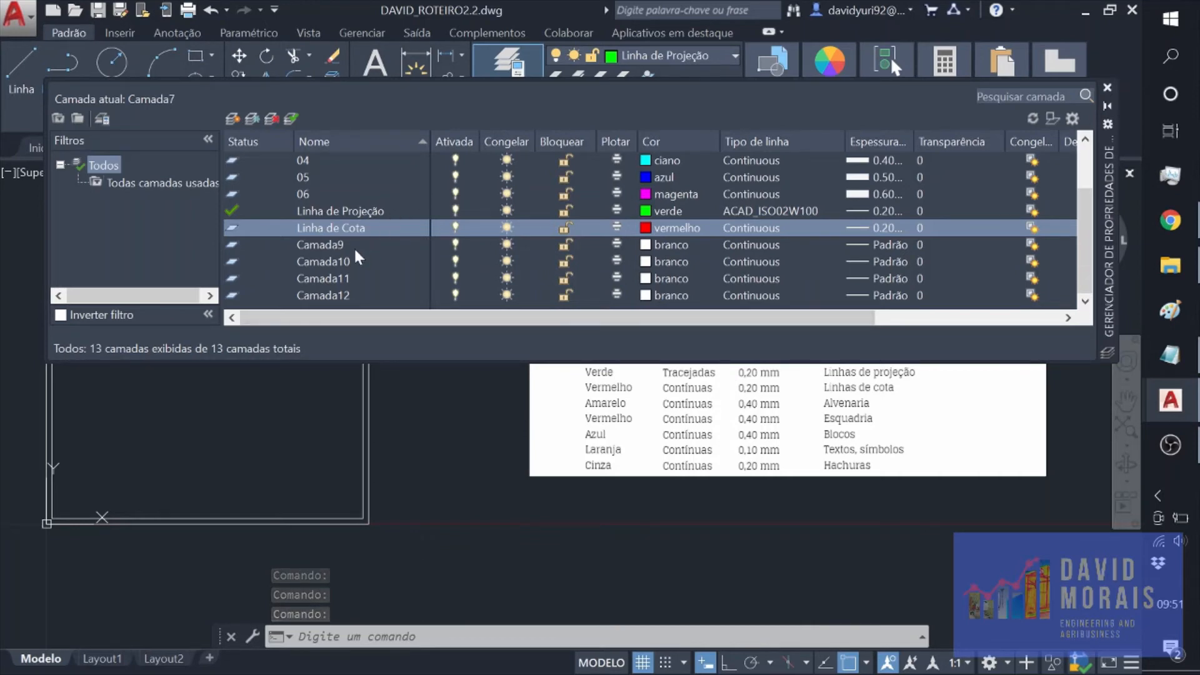
Rename layer Camada9 as Alvenaria and set its colour to yellow (amarelo)
click(330, 245)
click(332, 250)
text(Alve)
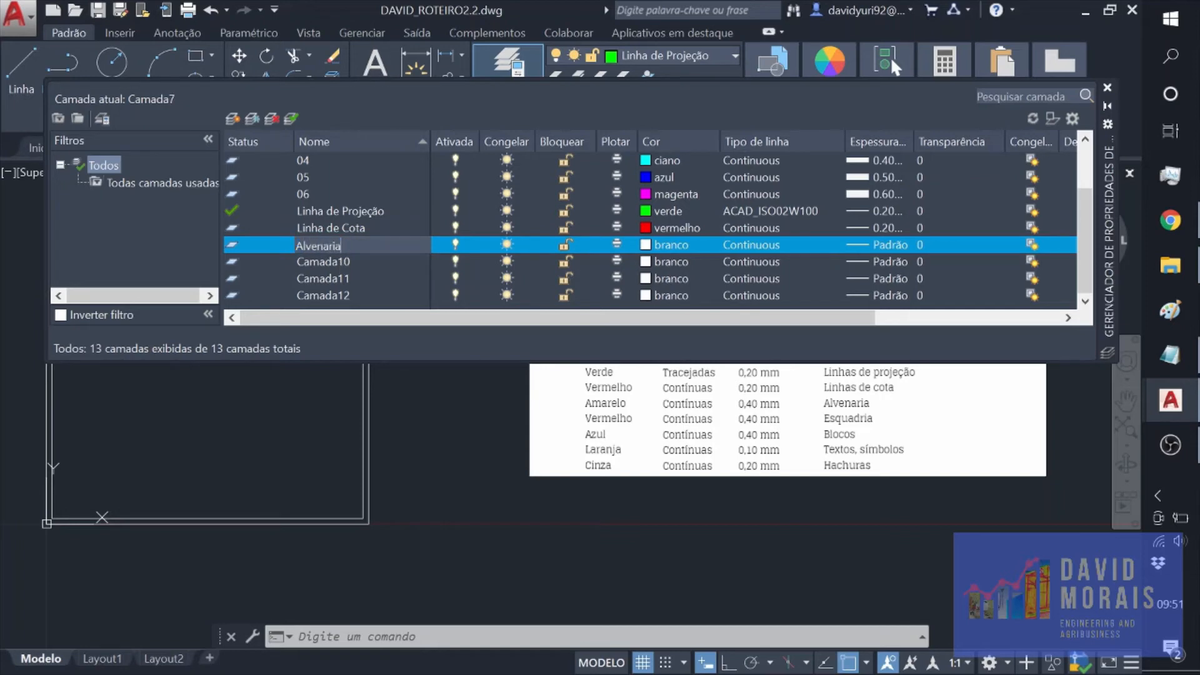
text(naria)
click(661, 243)
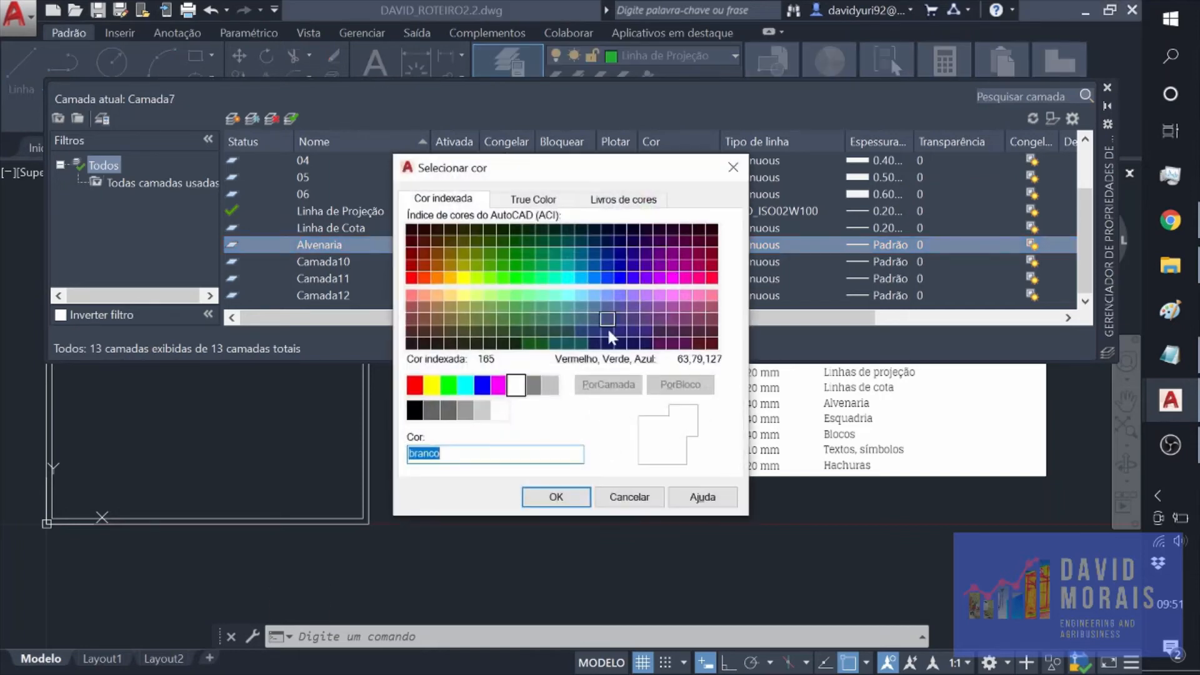
click(432, 384)
click(552, 494)
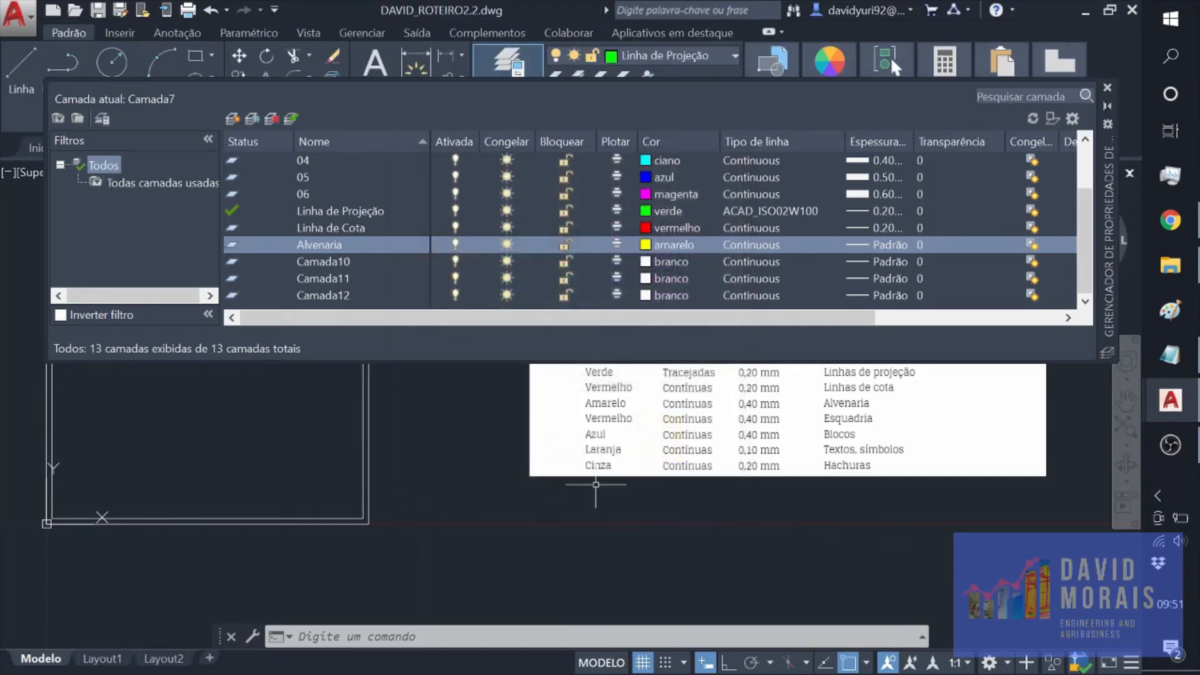
Set the lineweight of the Alvenaria layer to 0.40 mm
click(875, 244)
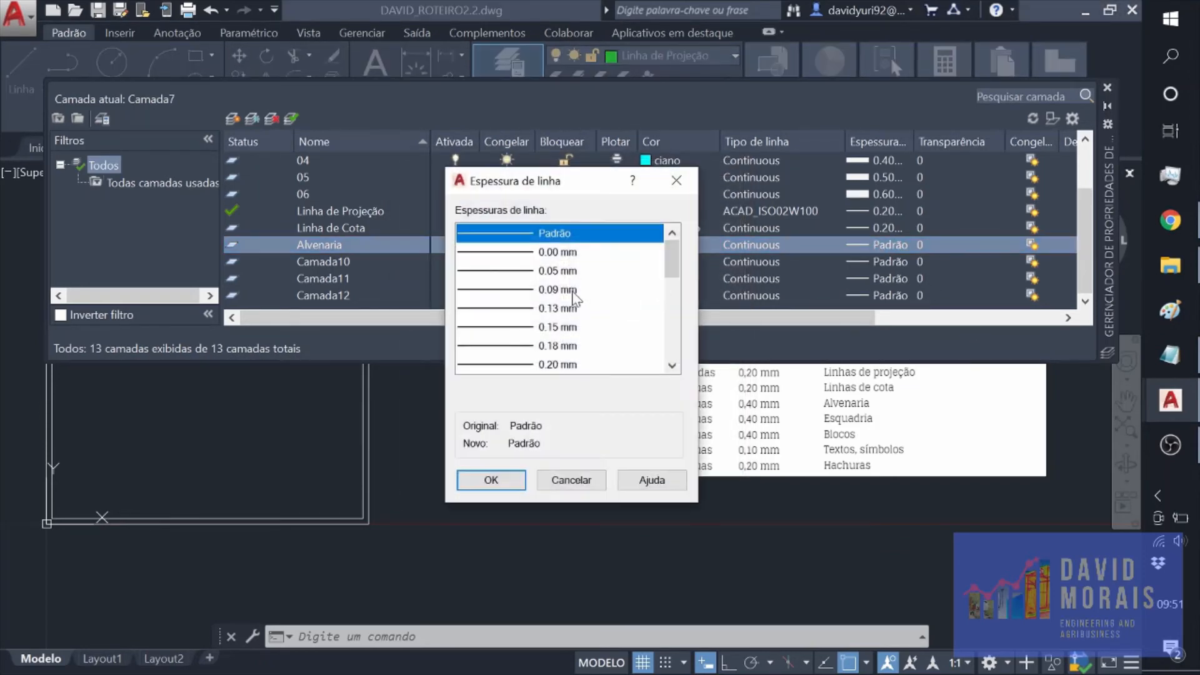
drag(672, 260, 674, 304)
click(565, 327)
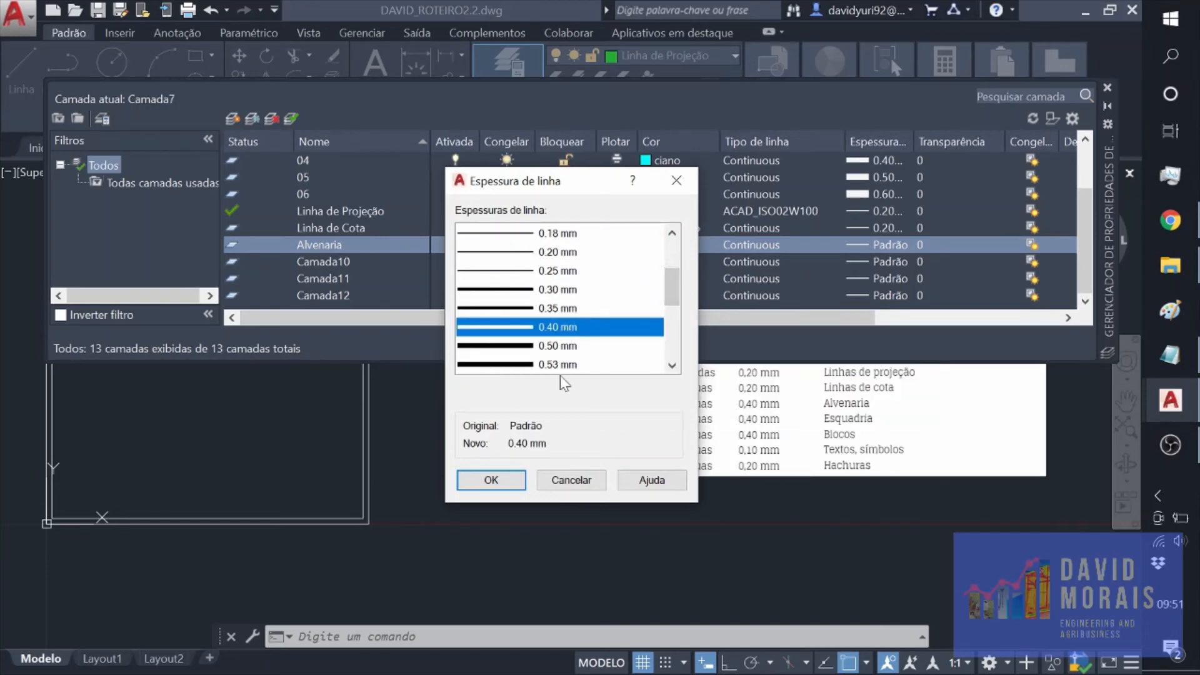
click(490, 480)
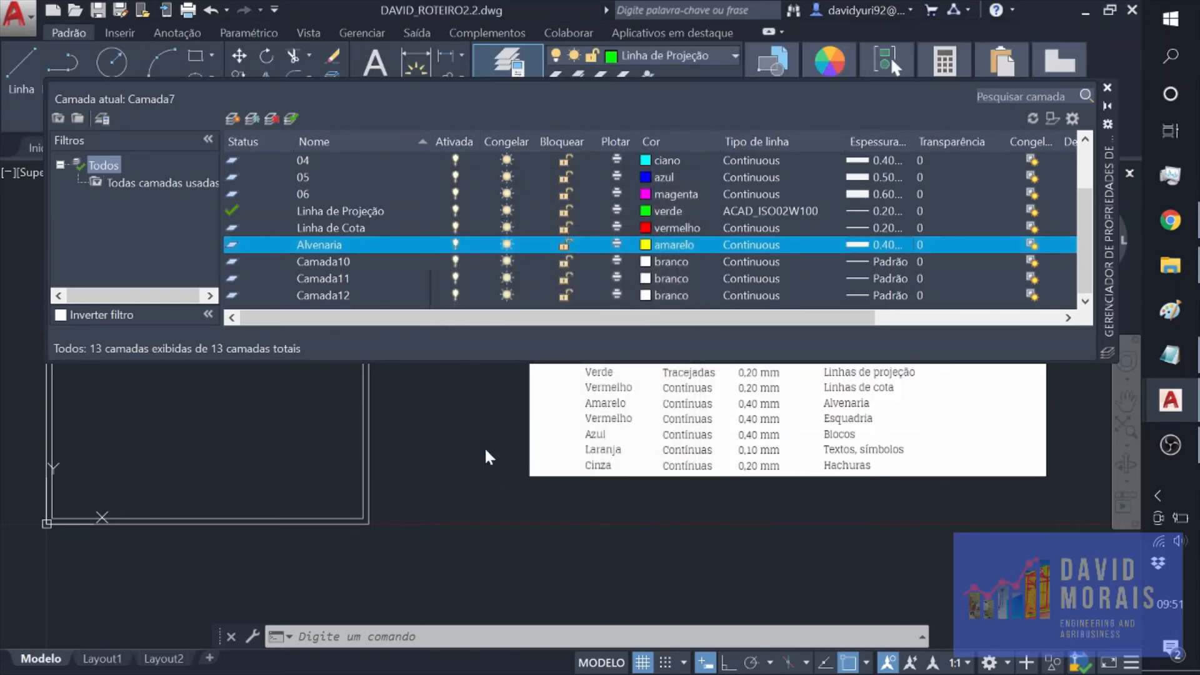
Rename layer Camada10 as Esquadria and set its lineweight to 0.40 mm
click(337, 262)
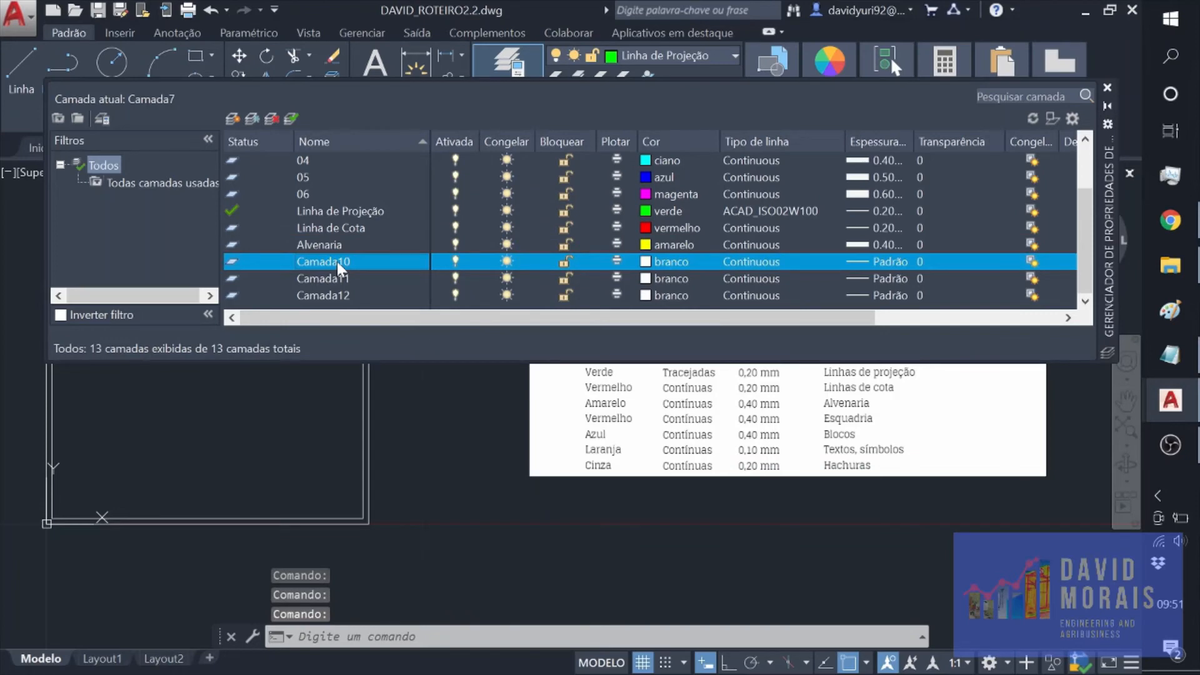
click(336, 261)
text(Esquadria)
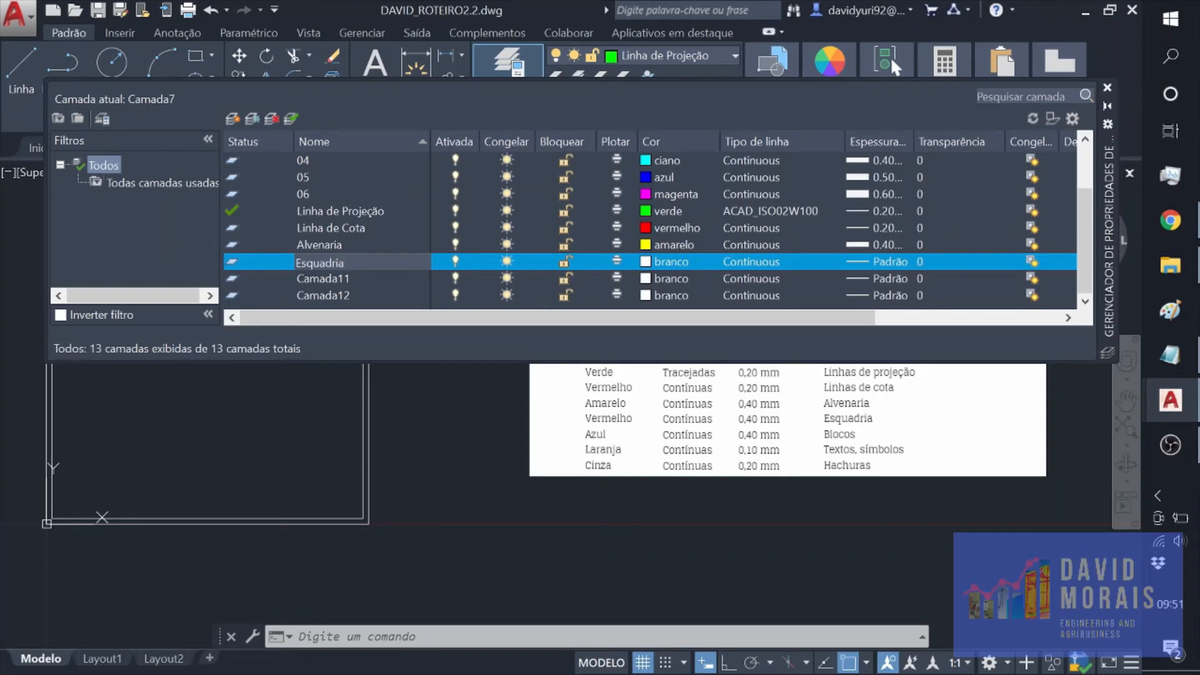
click(869, 261)
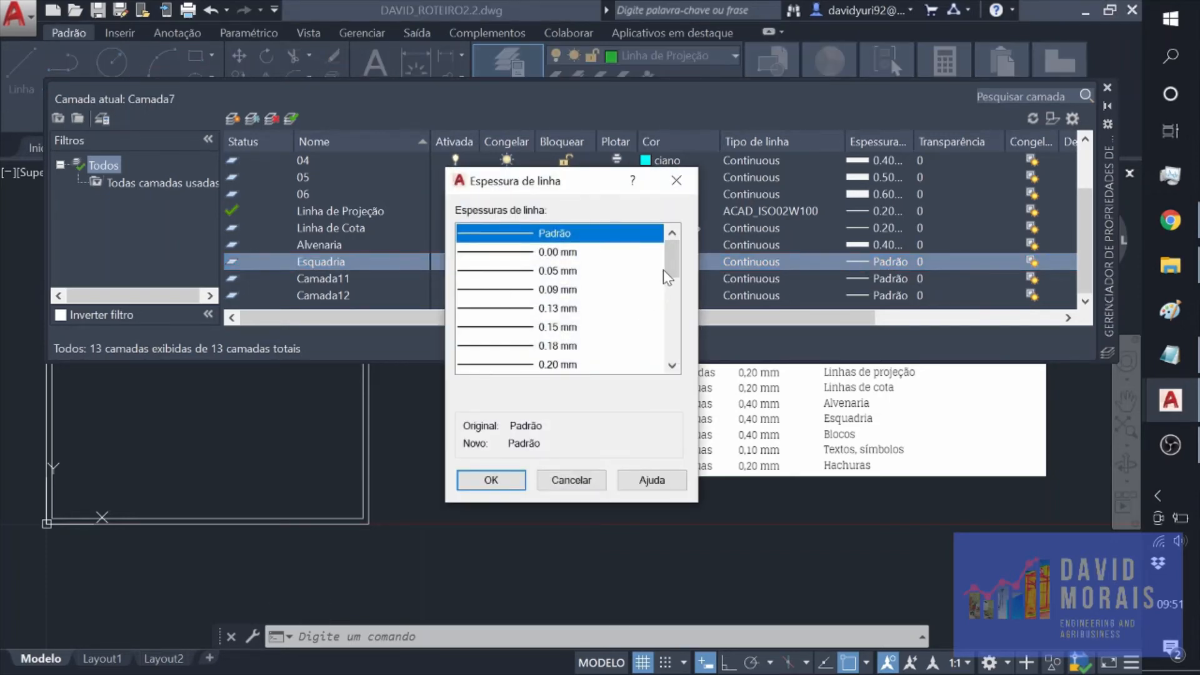
drag(671, 258, 670, 292)
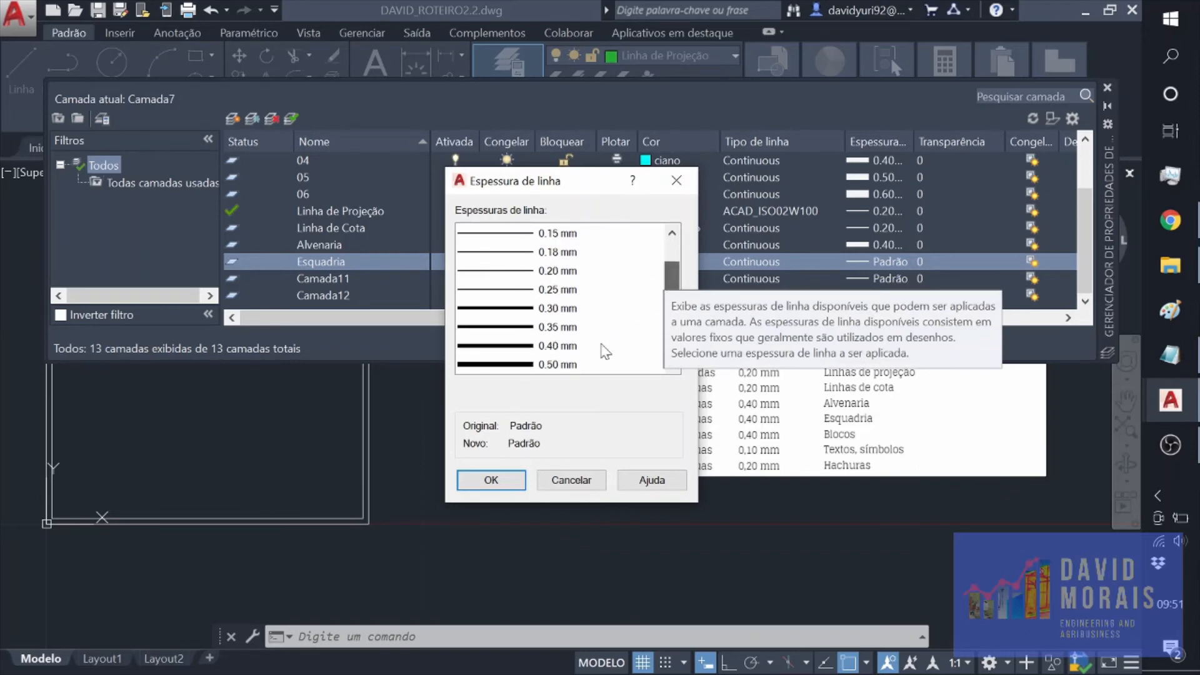
click(625, 345)
click(491, 480)
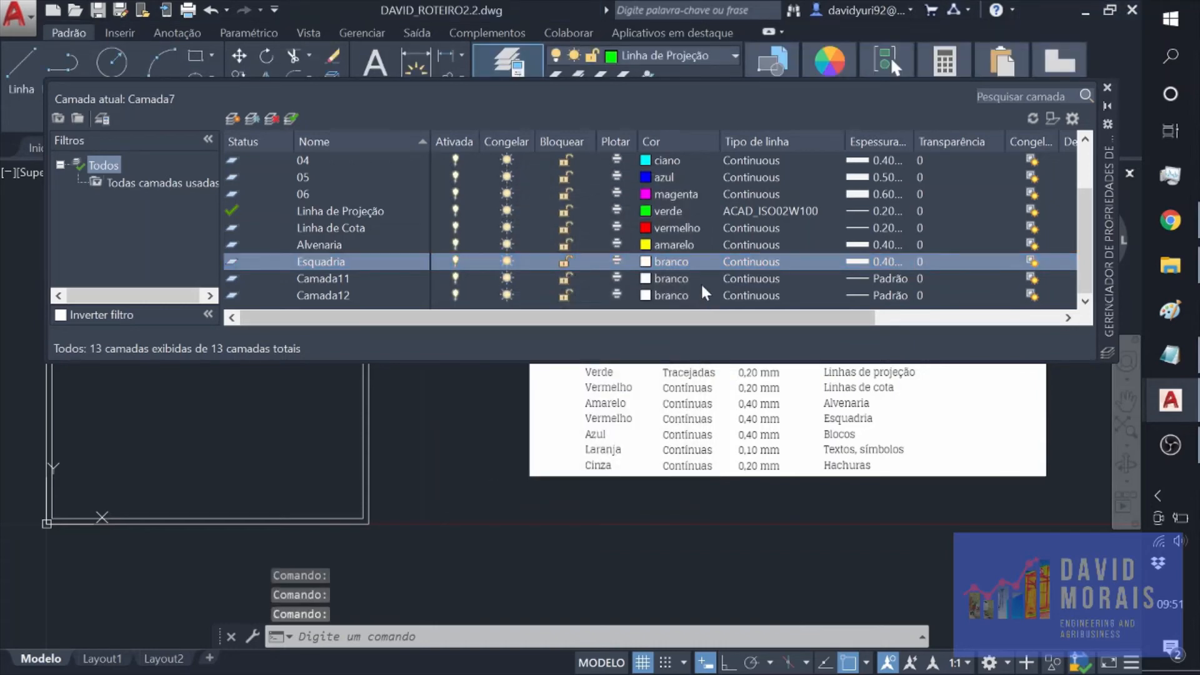
Set the colour of the Esquadria layer to red (vermelho)
click(677, 264)
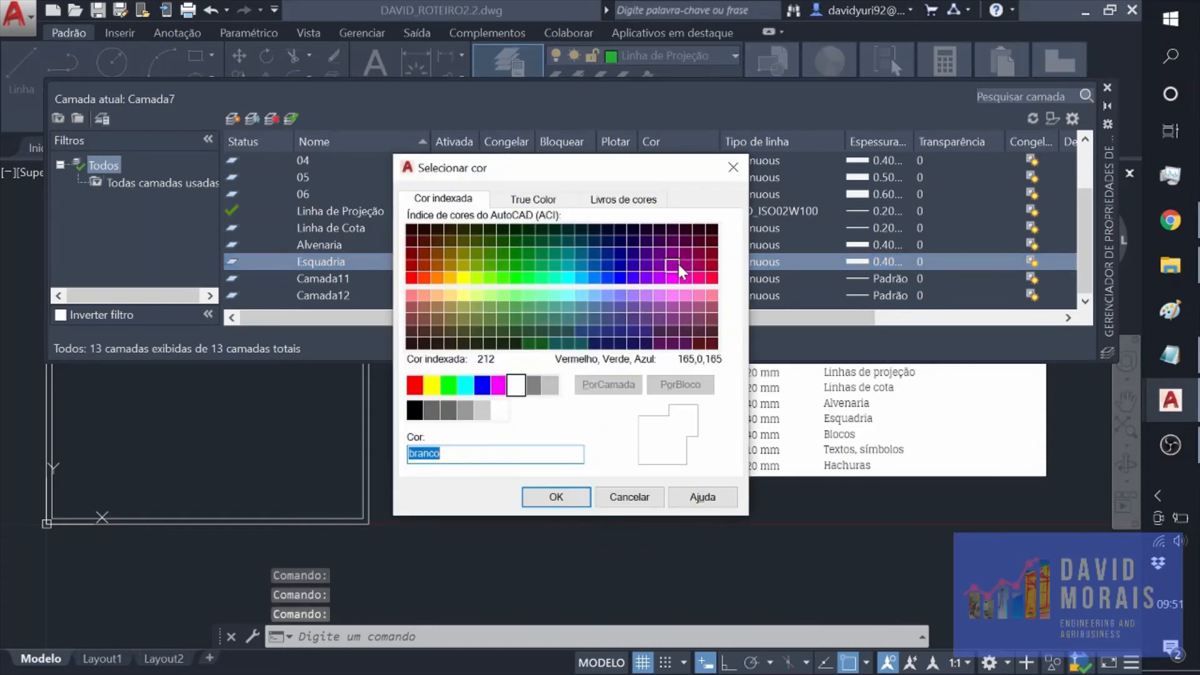
drag(633, 177, 643, 113)
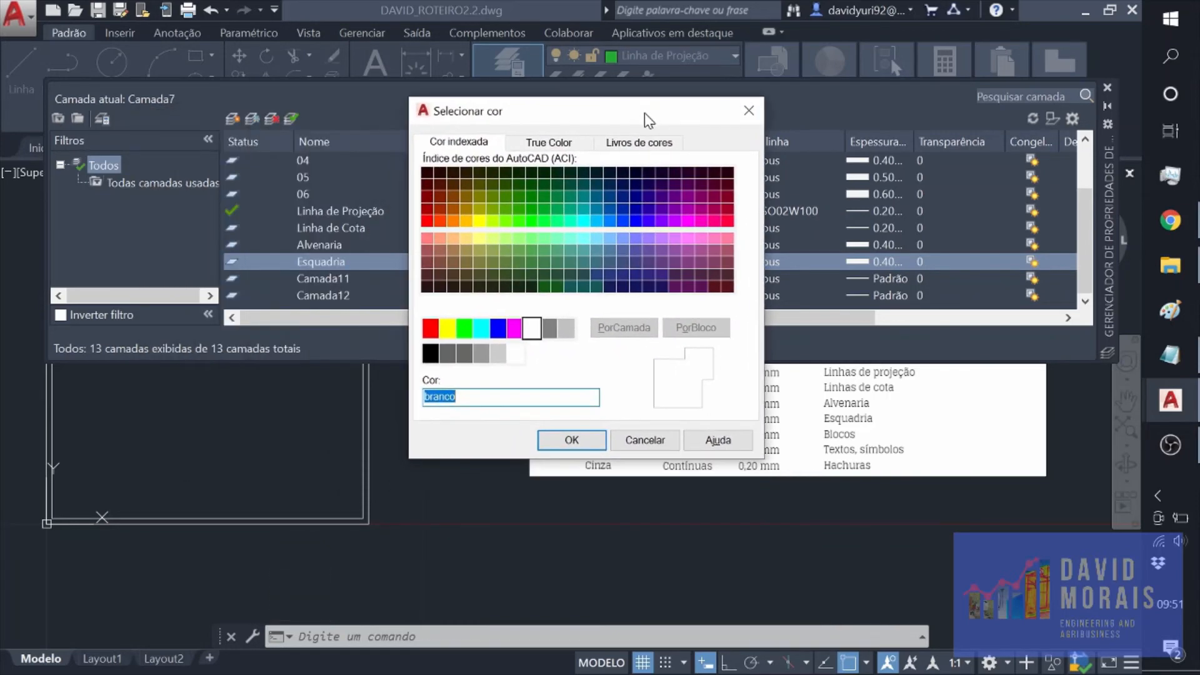
click(430, 327)
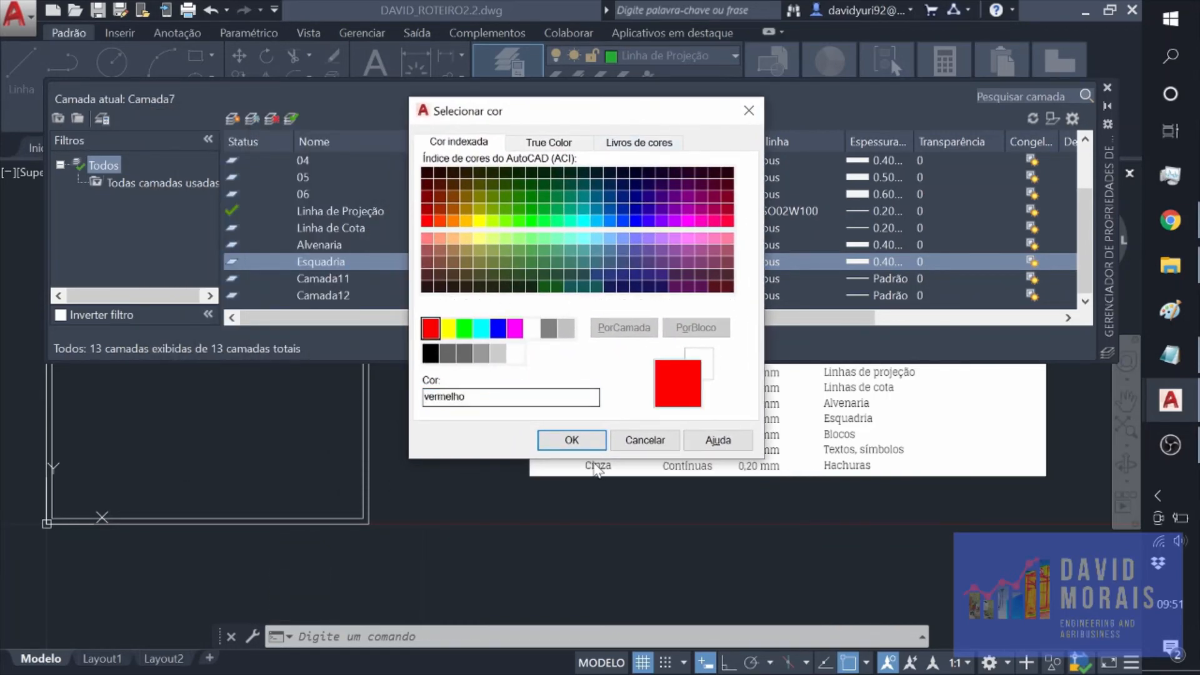
click(571, 439)
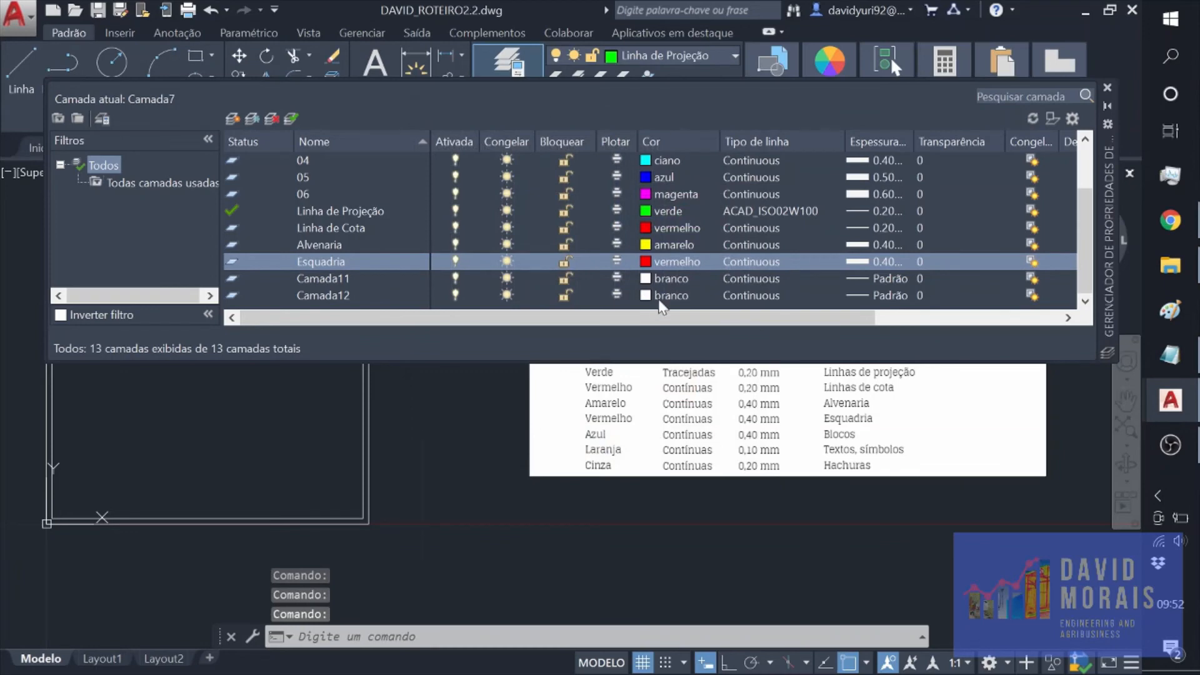
Set the colour of layer Camada11 to orange, index colour 30
click(676, 275)
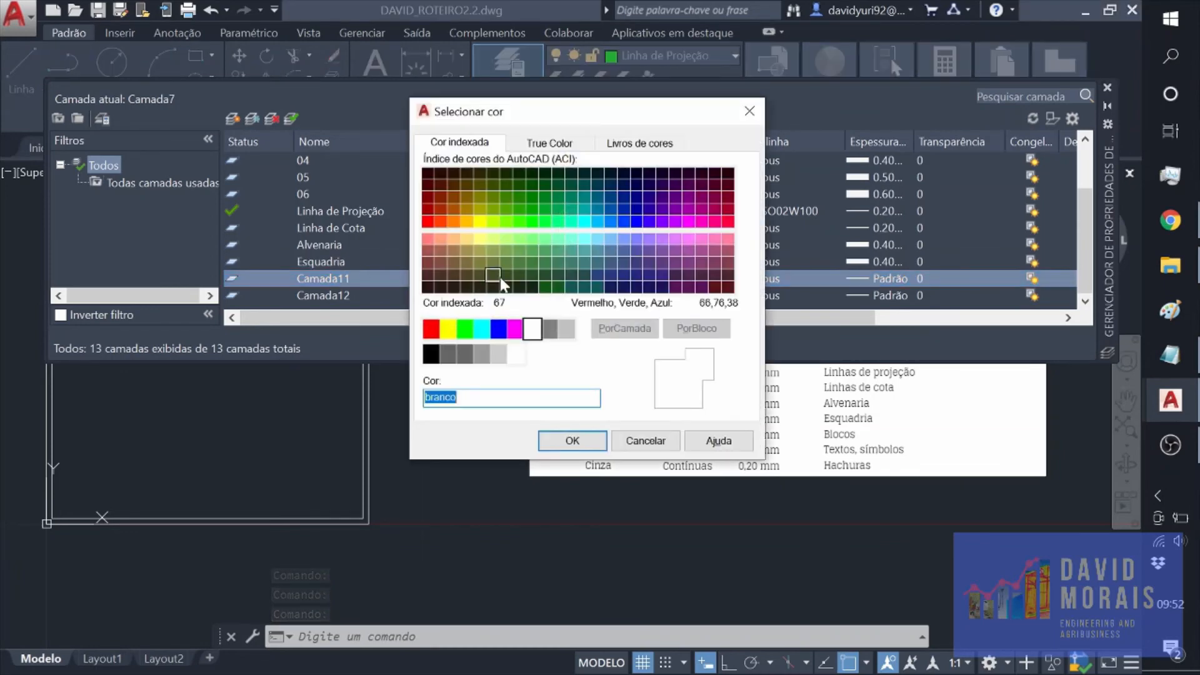
mouse_move(664, 117)
mouse_down()
mouse_move(537, 121)
mouse_move(395, 99)
mouse_move(686, 97)
mouse_move(673, 117)
mouse_up()
click(458, 214)
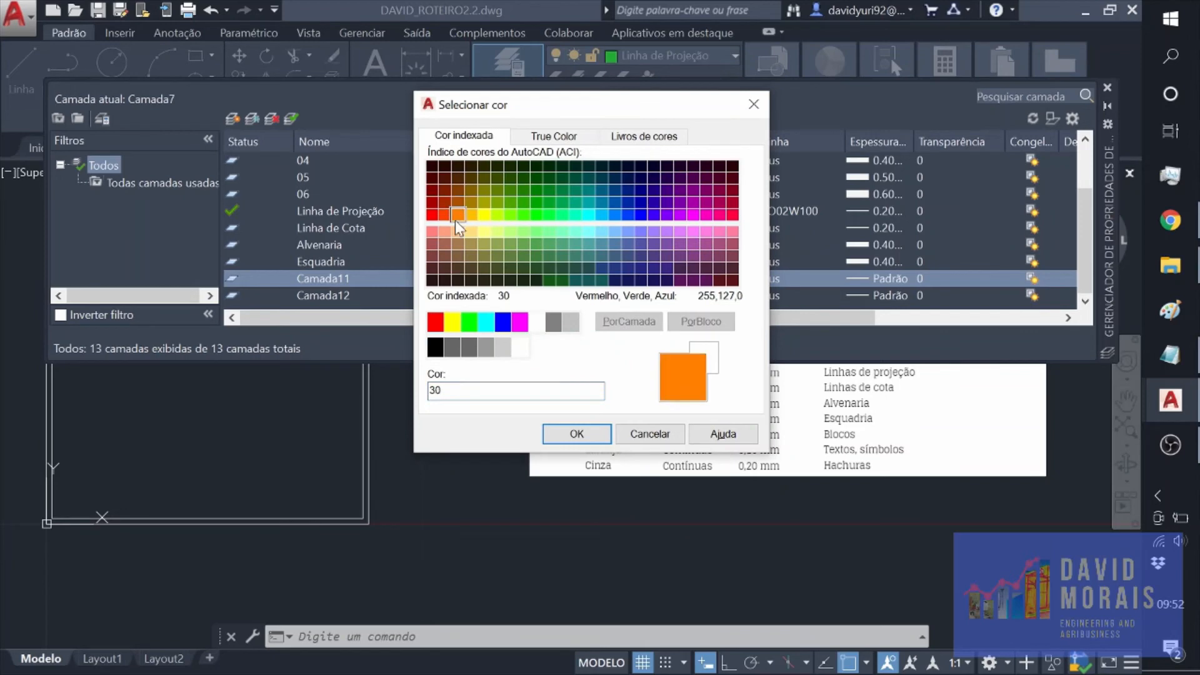
click(576, 434)
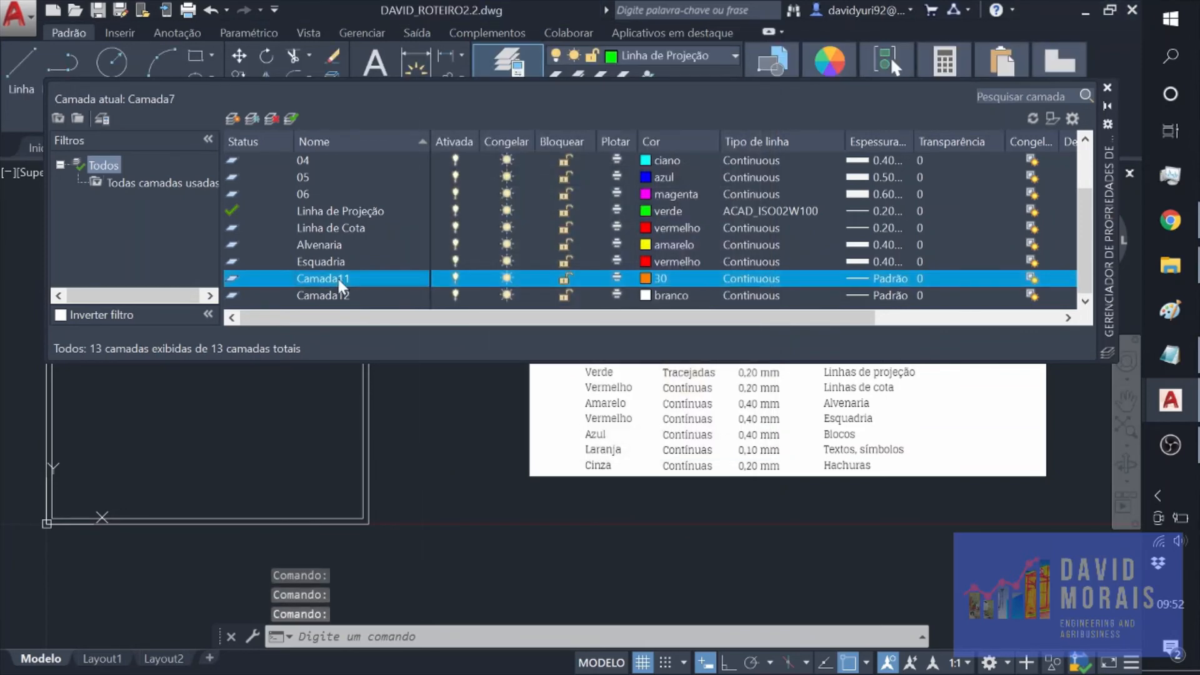
Add a layer named Textos based on Camada11, keeping its orange colour
click(335, 275)
text(Textos)
key(Return)
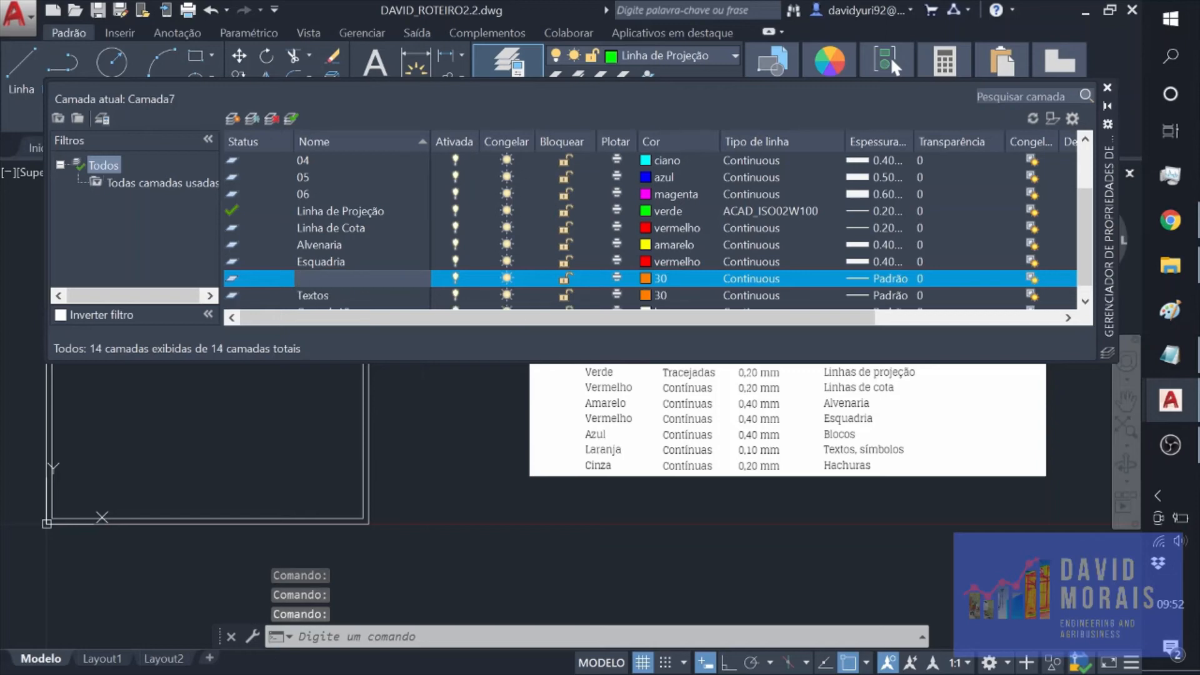
key(Escape)
scroll(372, 269, down, 1)
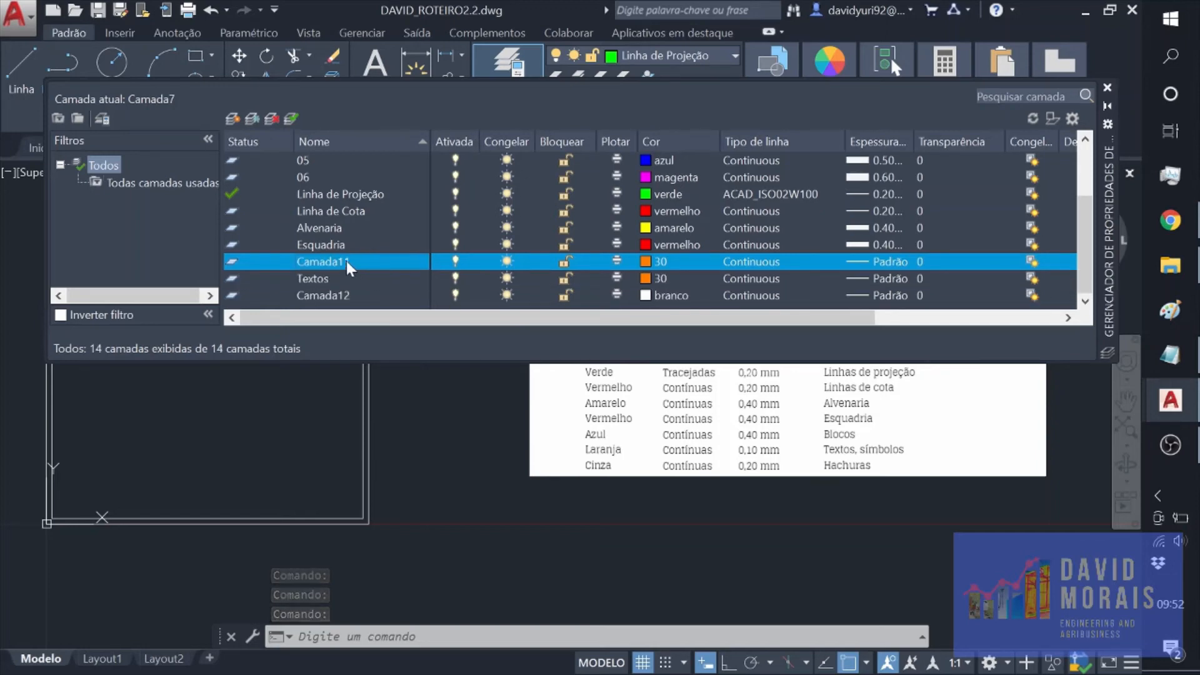
Set the lineweight of the Textos layer to 0.09 mm
click(347, 278)
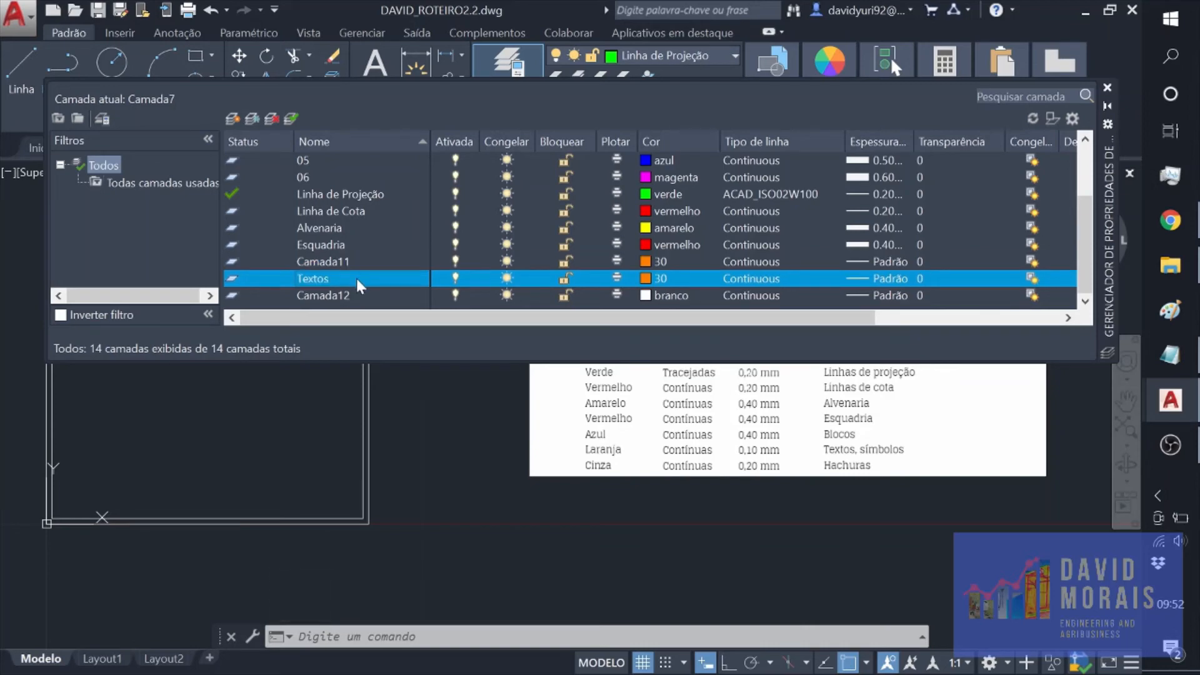
click(356, 278)
click(356, 279)
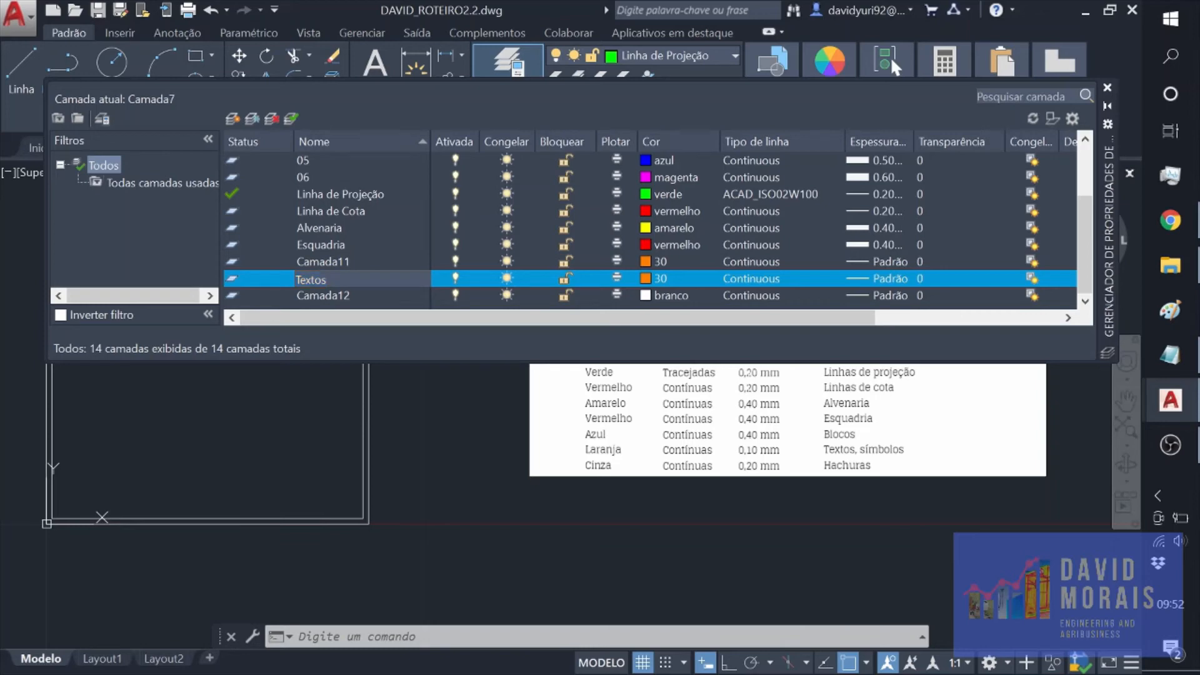
click(895, 279)
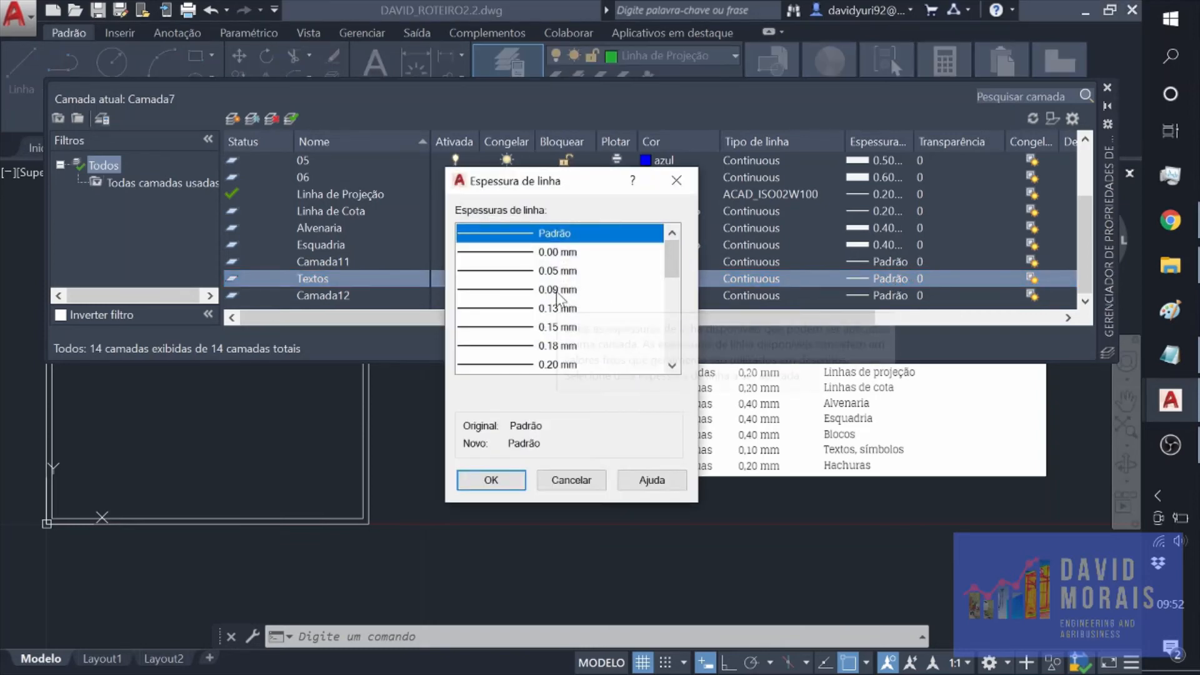
click(557, 289)
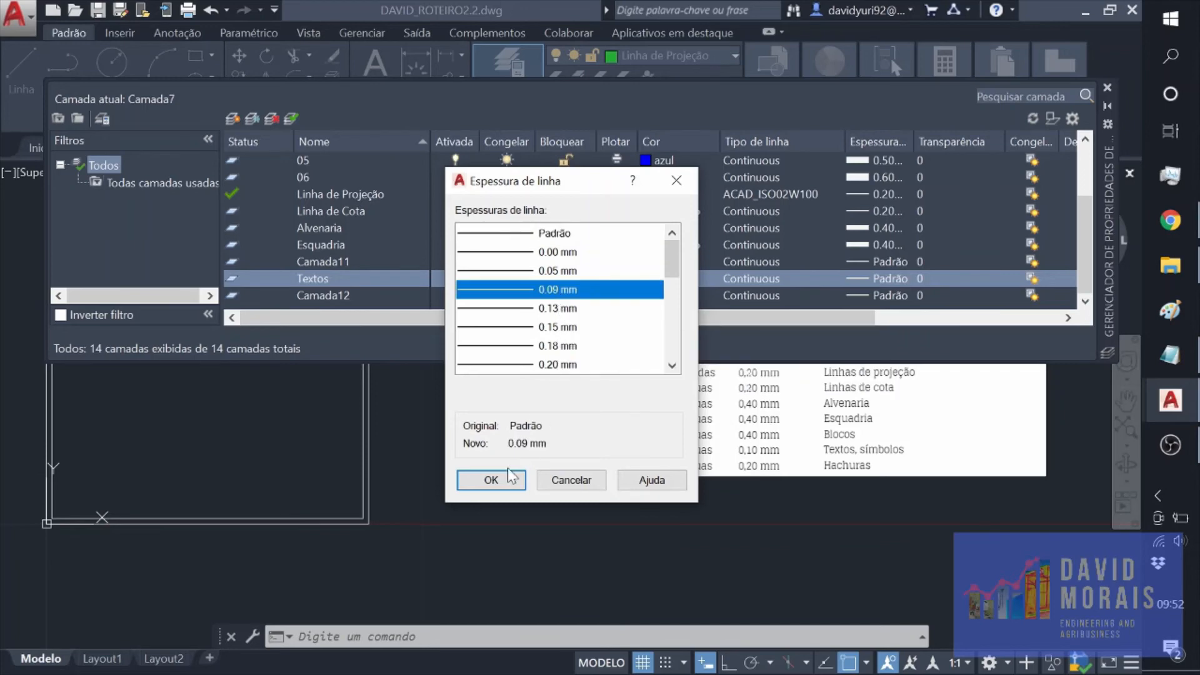
click(491, 480)
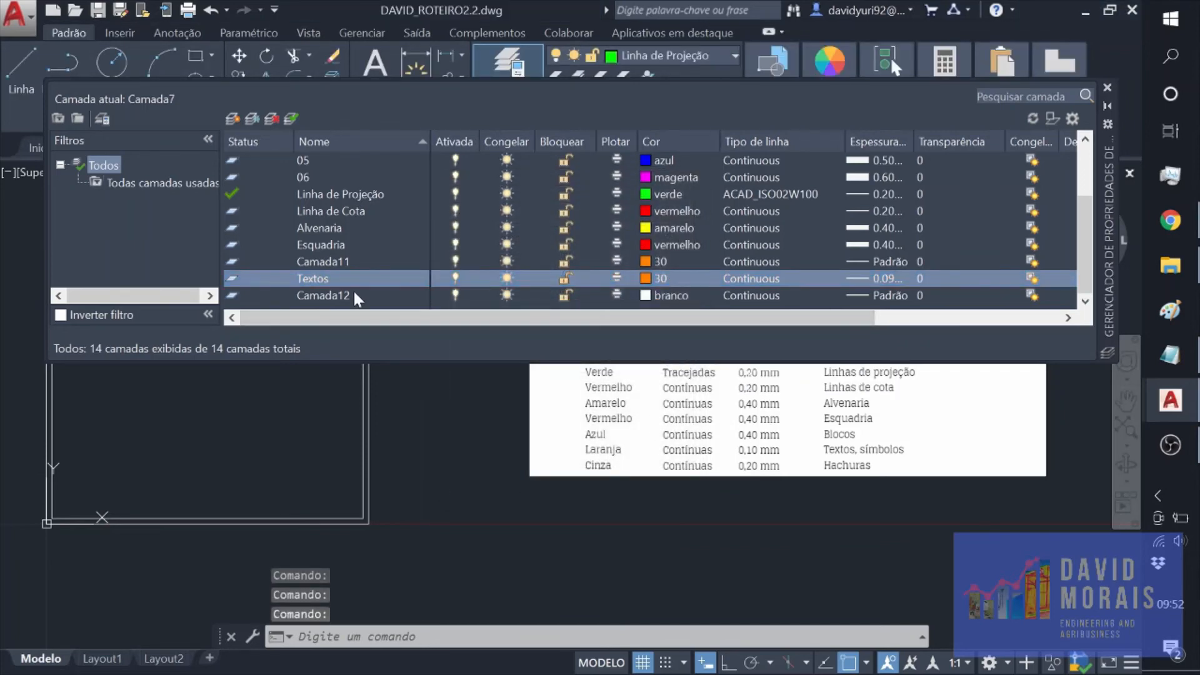
Rename layer Camada11 as Blocos and set its colour to blue (azul)
click(328, 260)
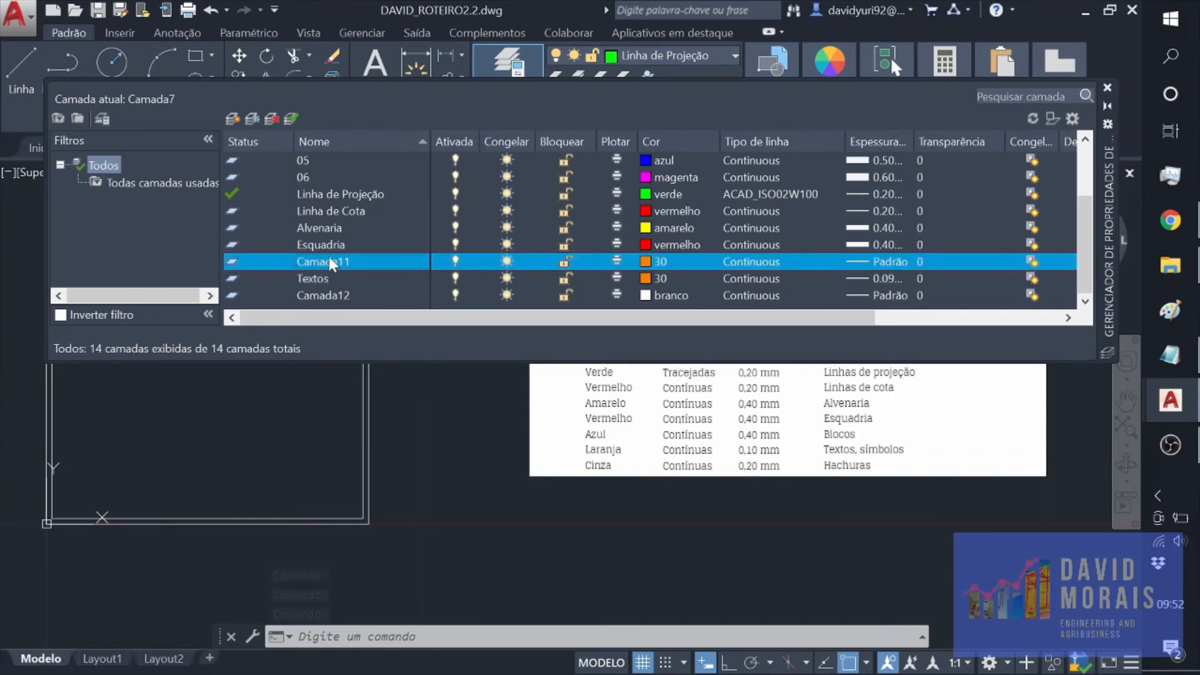
click(330, 263)
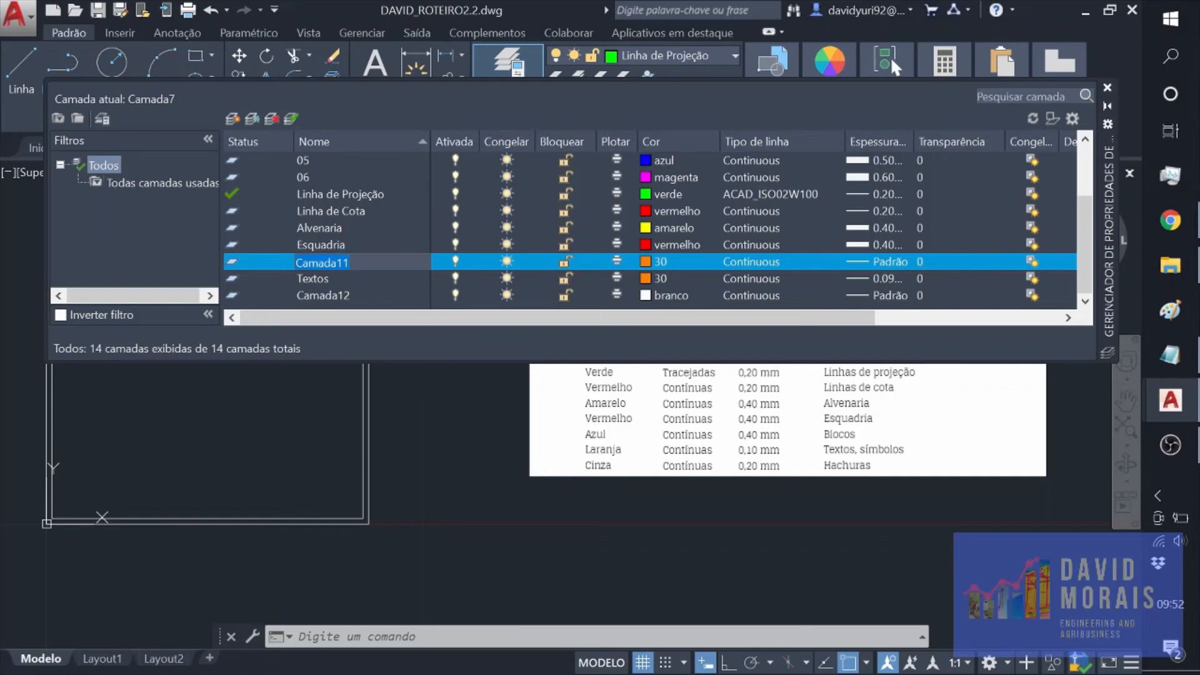
text(Blocos)
click(654, 261)
click(653, 265)
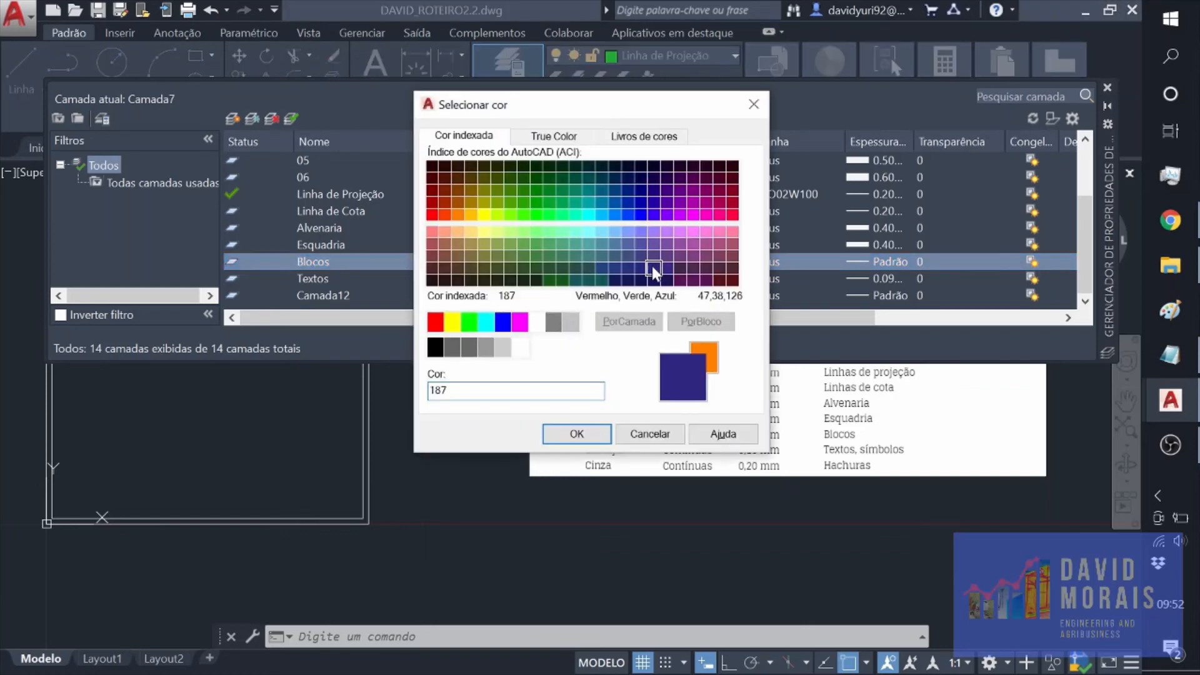
click(502, 322)
click(576, 434)
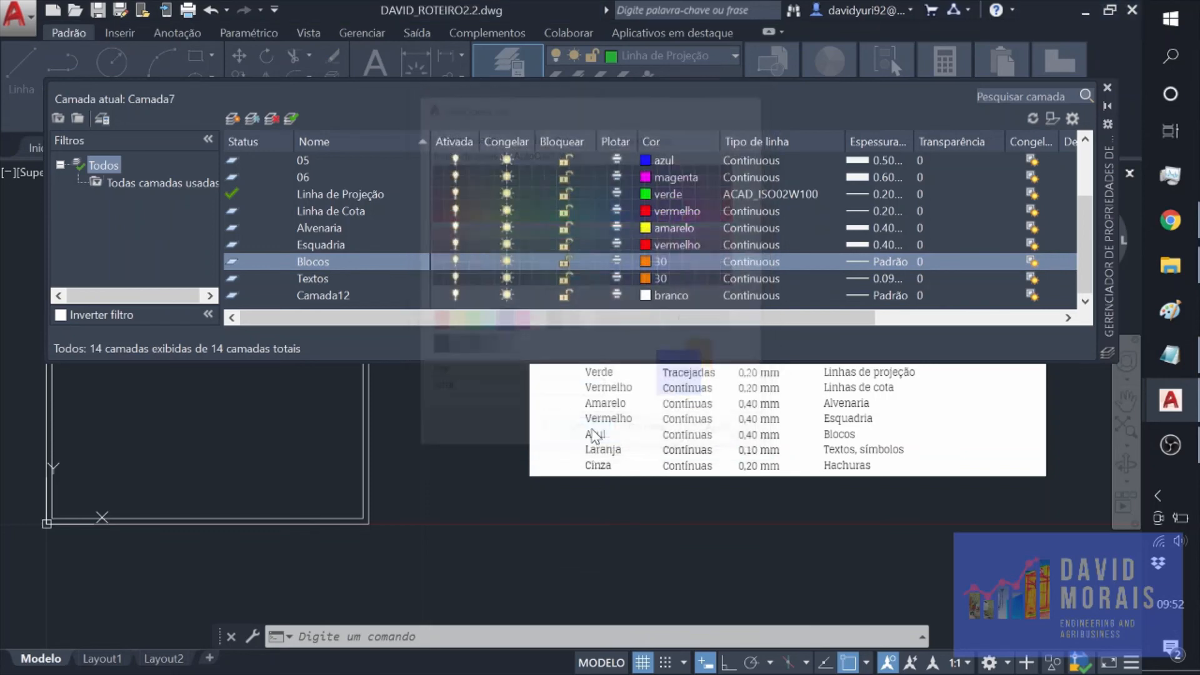
Set the lineweight of the Blocos layer to 0.40 mm
click(894, 261)
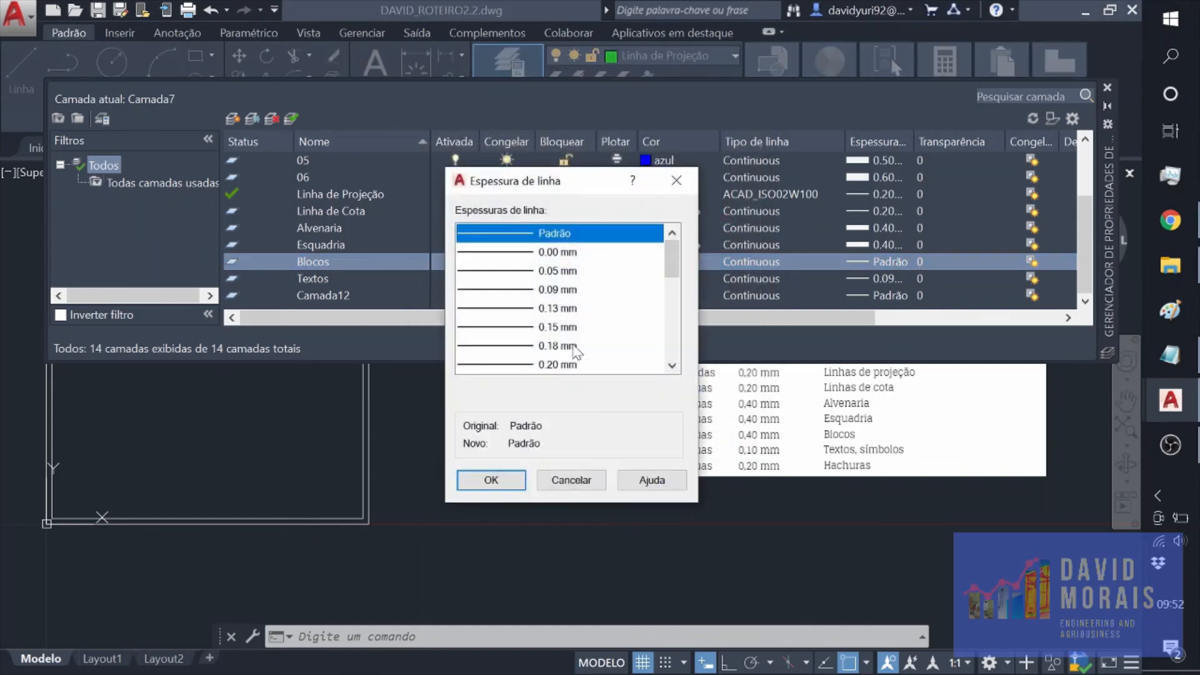
scroll(673, 284, down, 2)
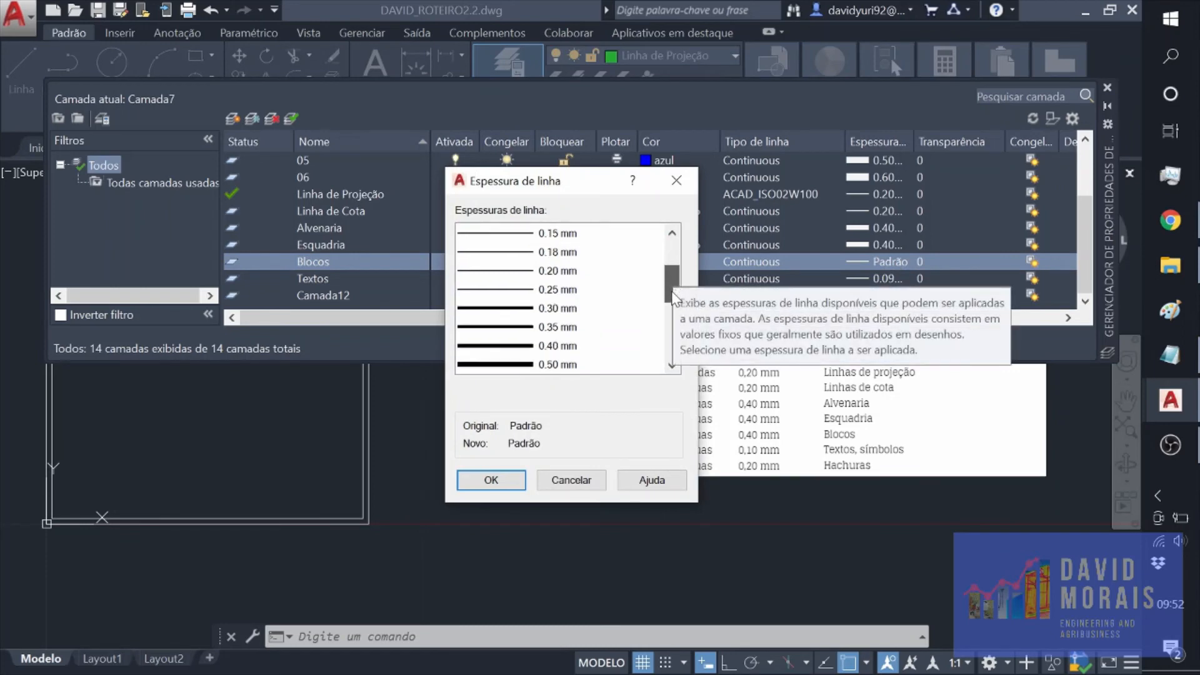
click(550, 347)
click(490, 480)
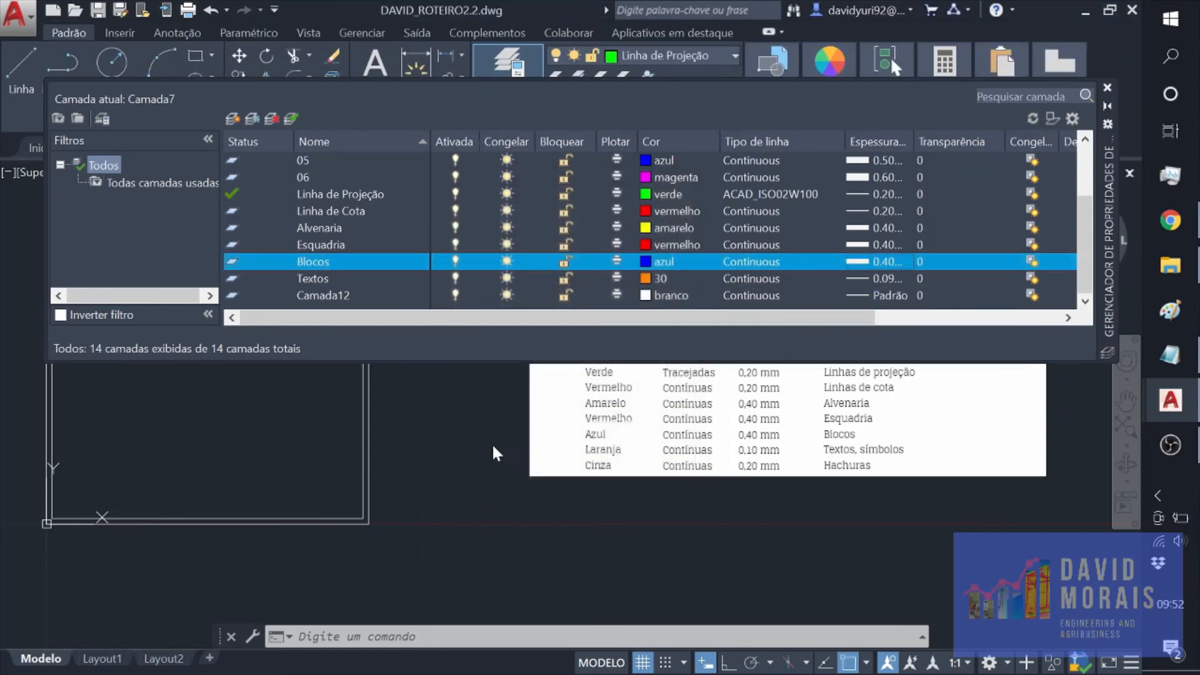
Make layer Camada12 current and rename it as Hachuras
click(333, 293)
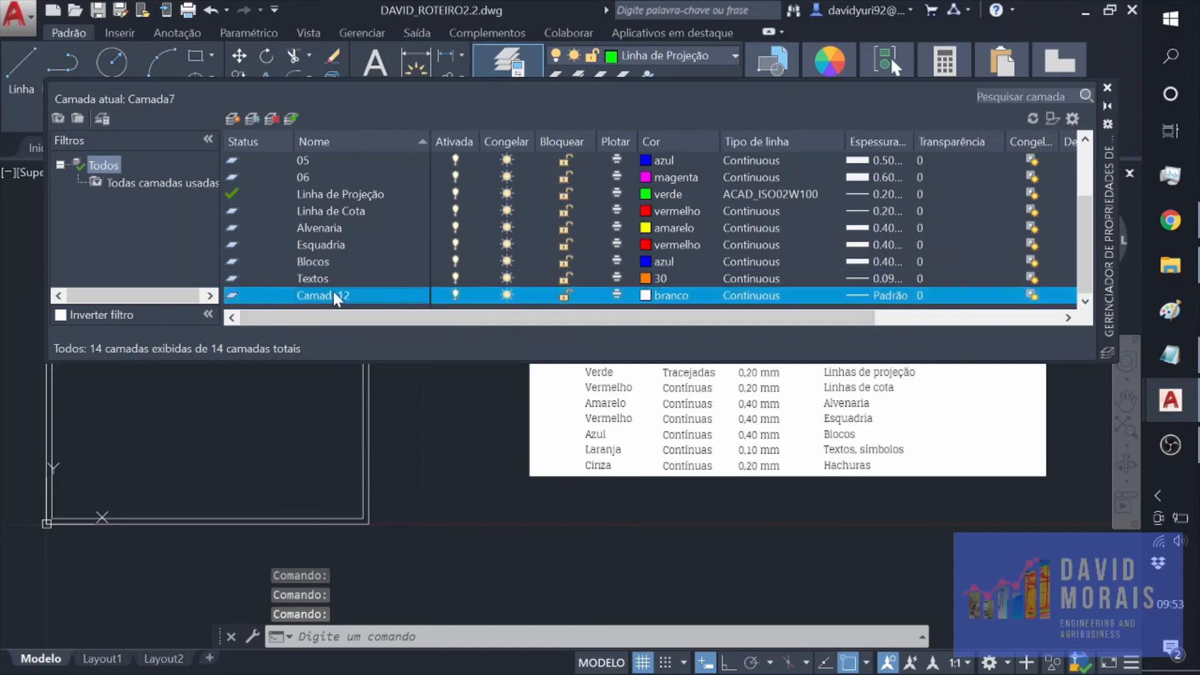
double_click(336, 296)
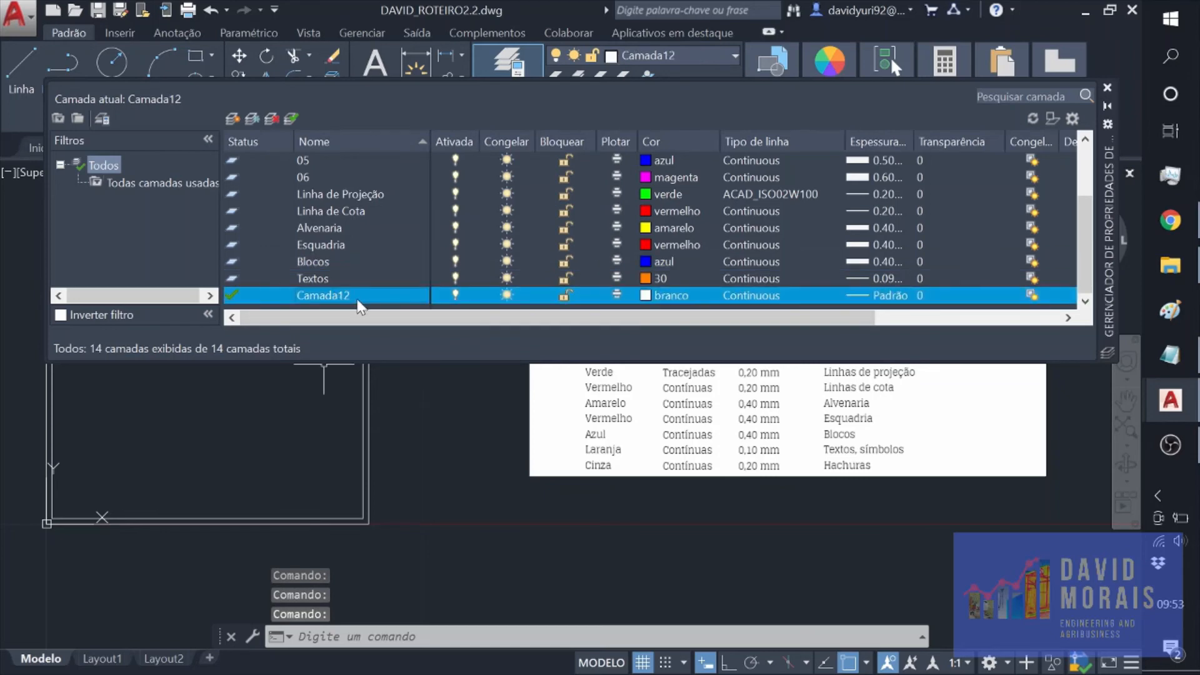
click(354, 299)
text(Hachuras)
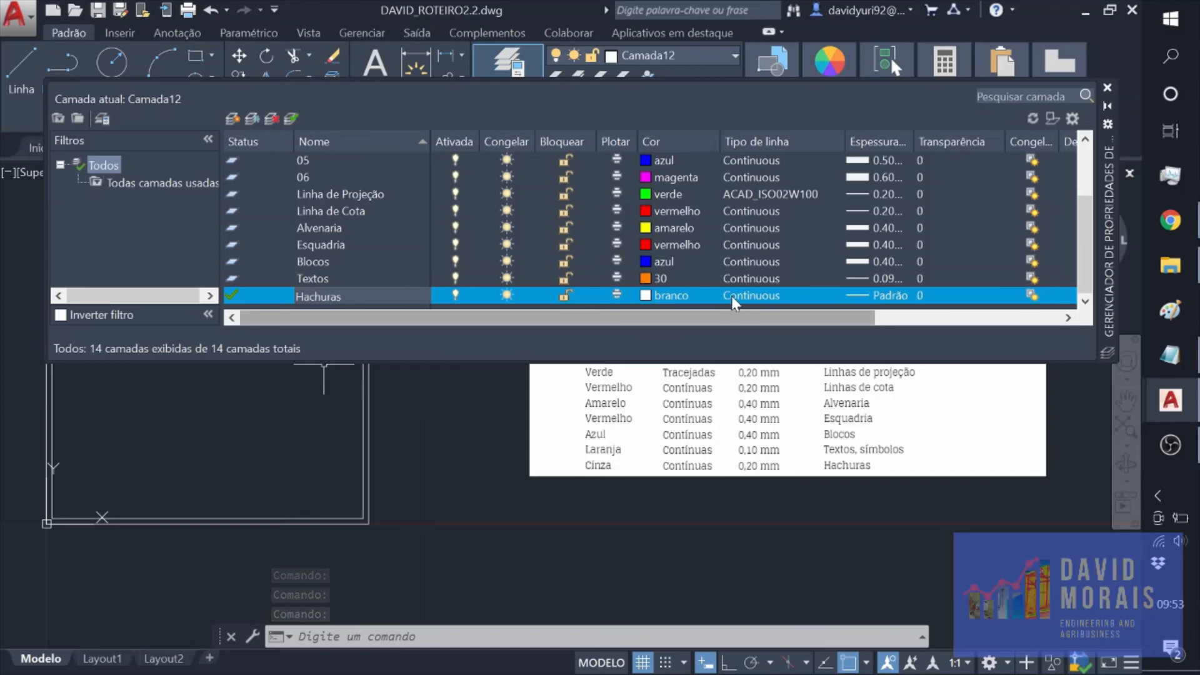
key(Return)
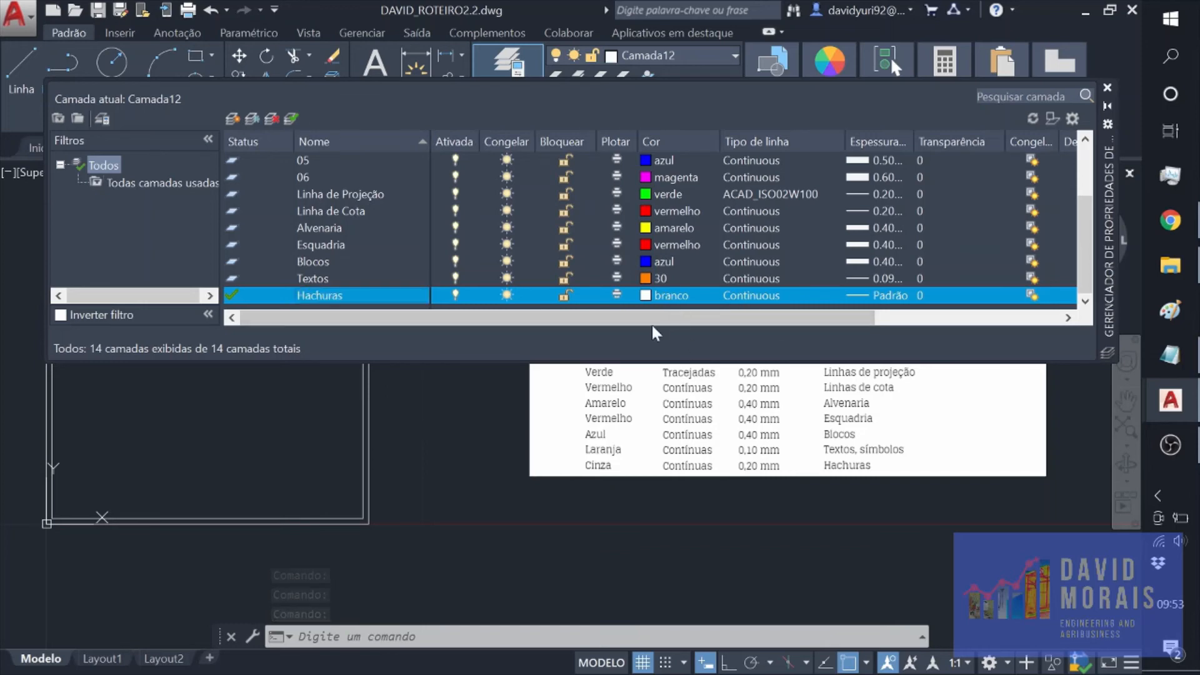
Set the colour of the Hachuras layer to light grey, index colour 9
click(667, 296)
click(553, 322)
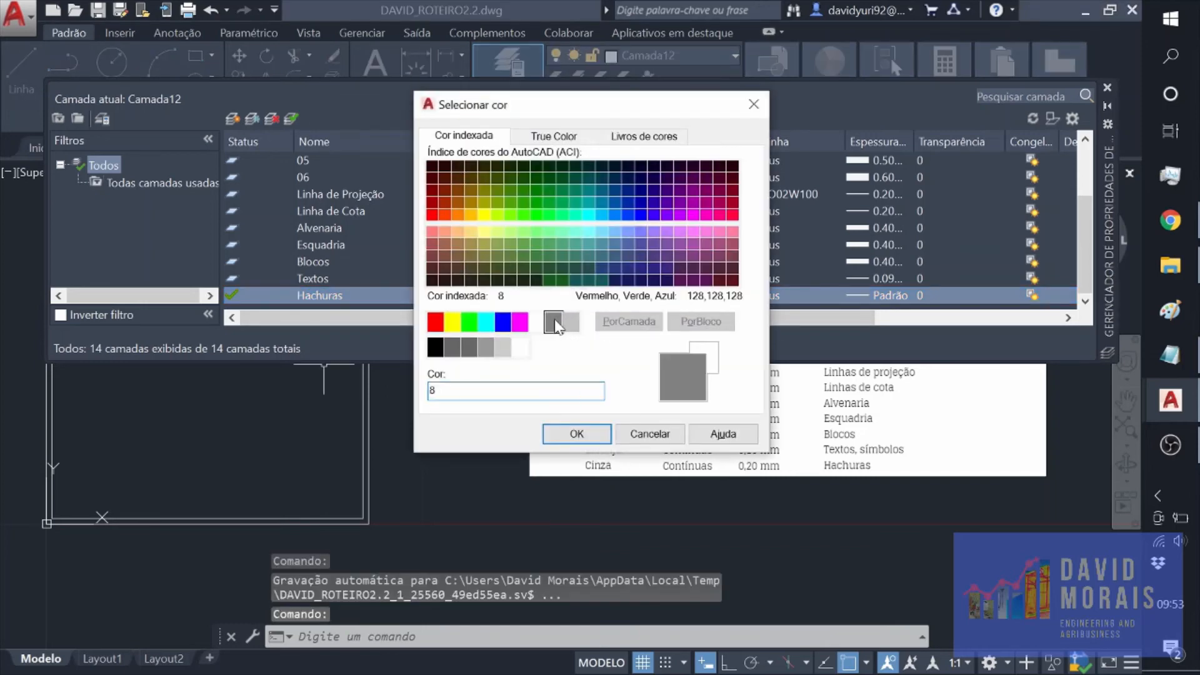
click(570, 322)
click(576, 434)
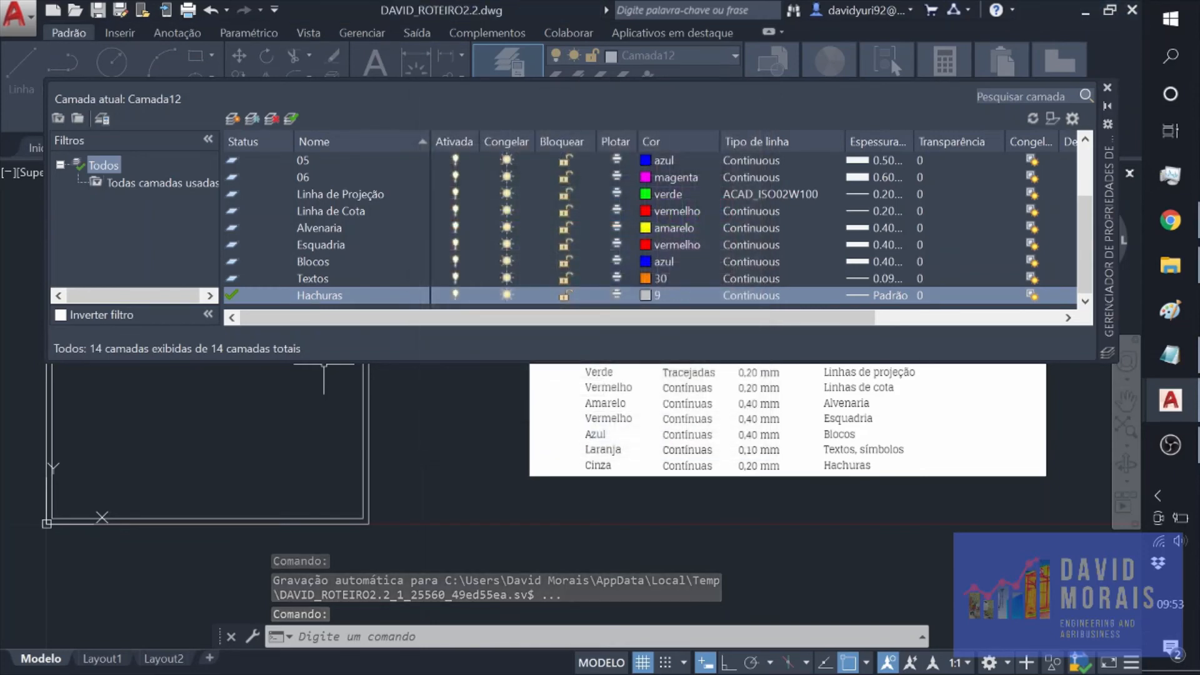
Set the lineweight of the Hachuras layer to 0.20 mm
click(890, 295)
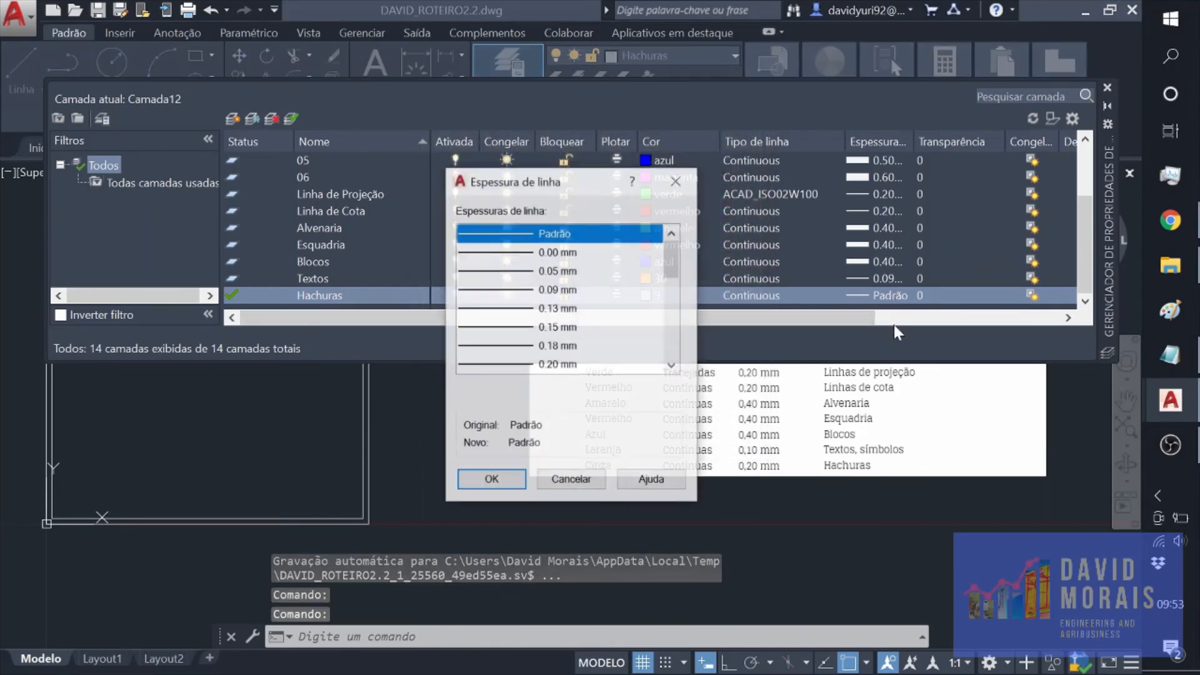
click(567, 364)
click(490, 479)
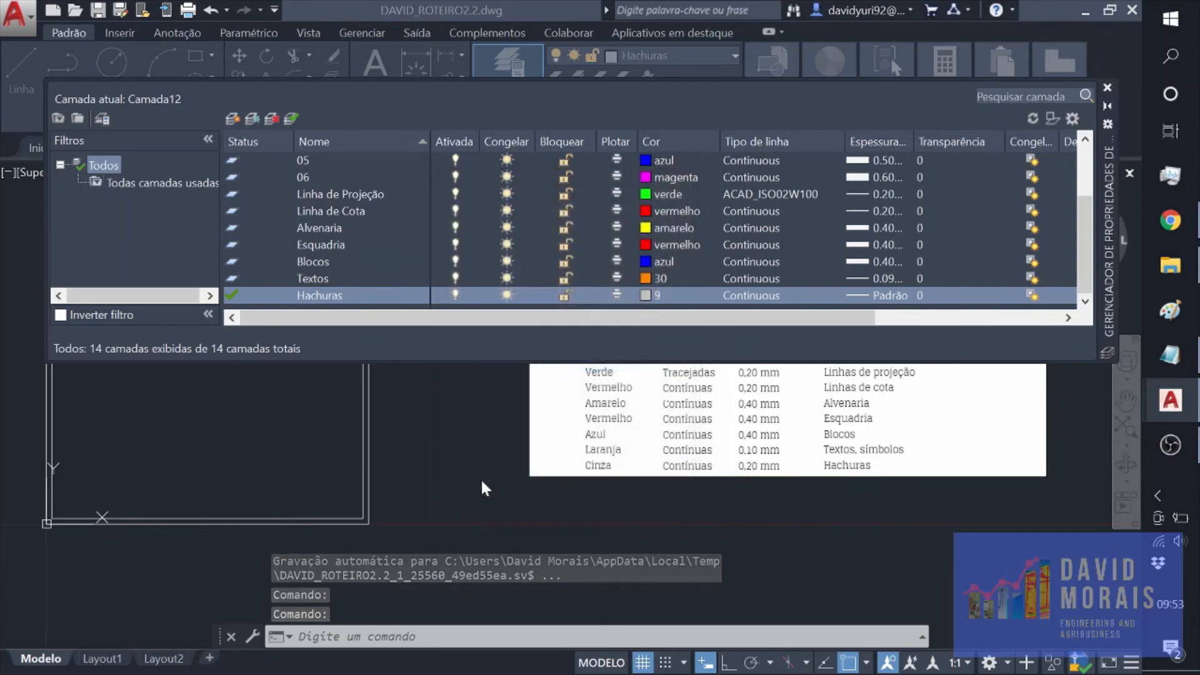
Review the complete list of layers and close the layer properties manager
scroll(721, 252, up, 1)
scroll(721, 253, up, 1)
scroll(721, 252, down, 2)
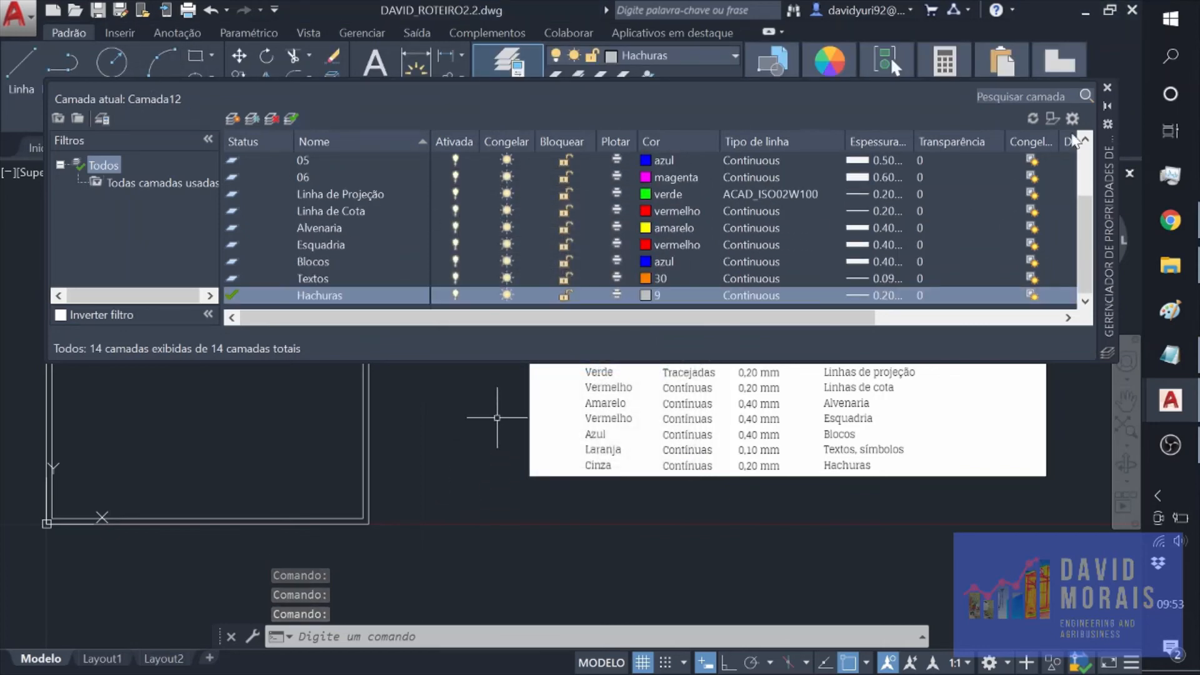
scroll(648, 275, up, 2)
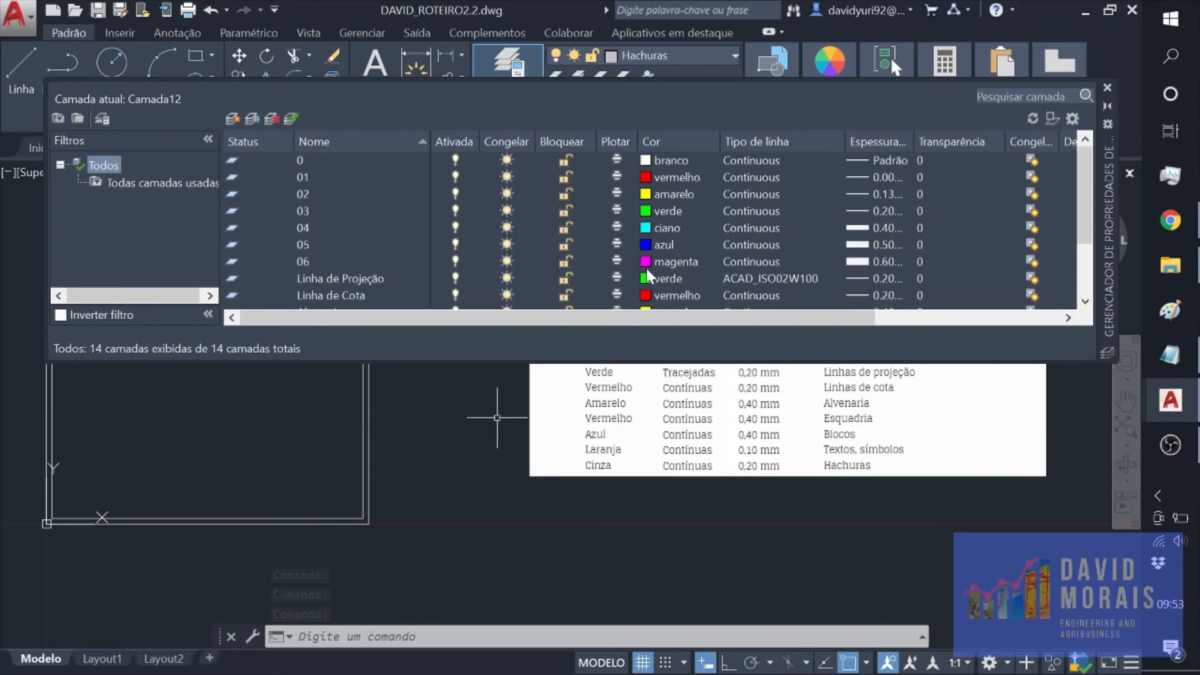
click(1106, 88)
middle_drag(440, 455, 583, 433)
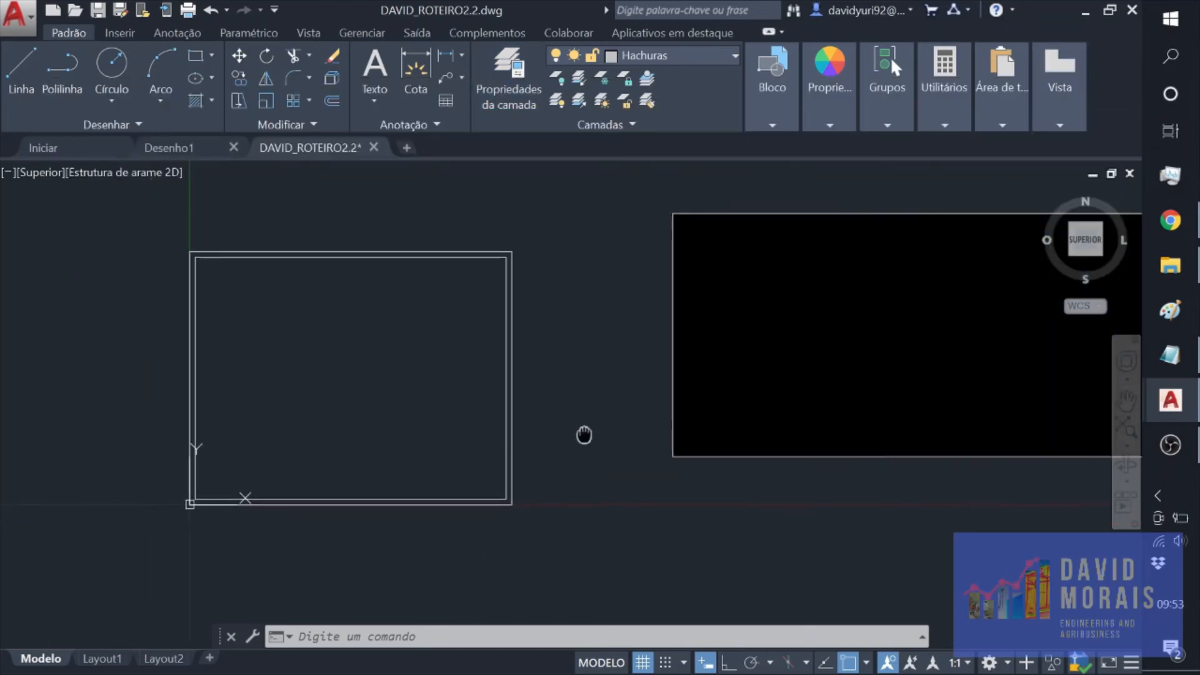
click(530, 514)
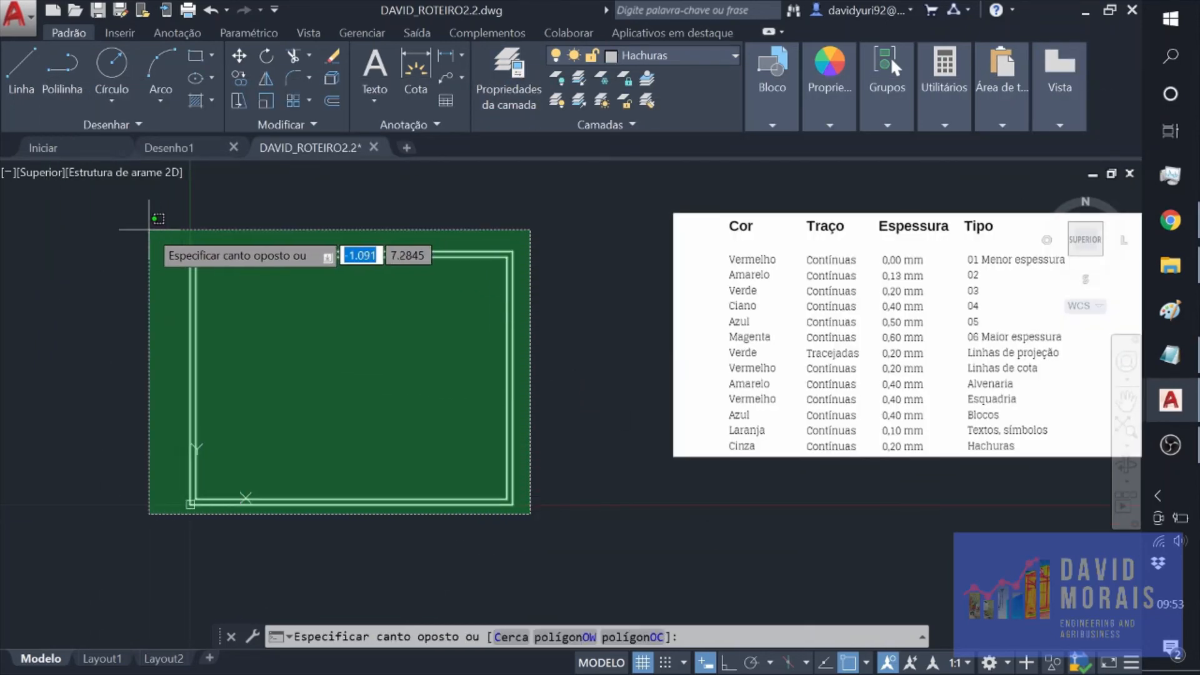
click(199, 263)
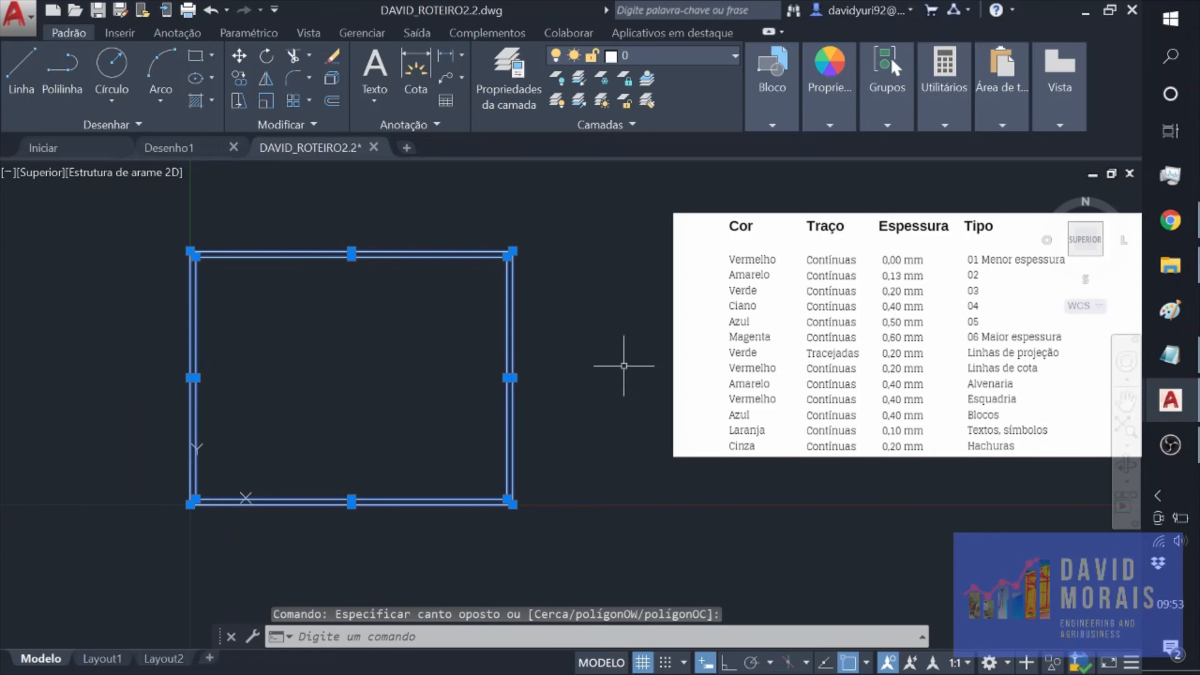
key(Escape)
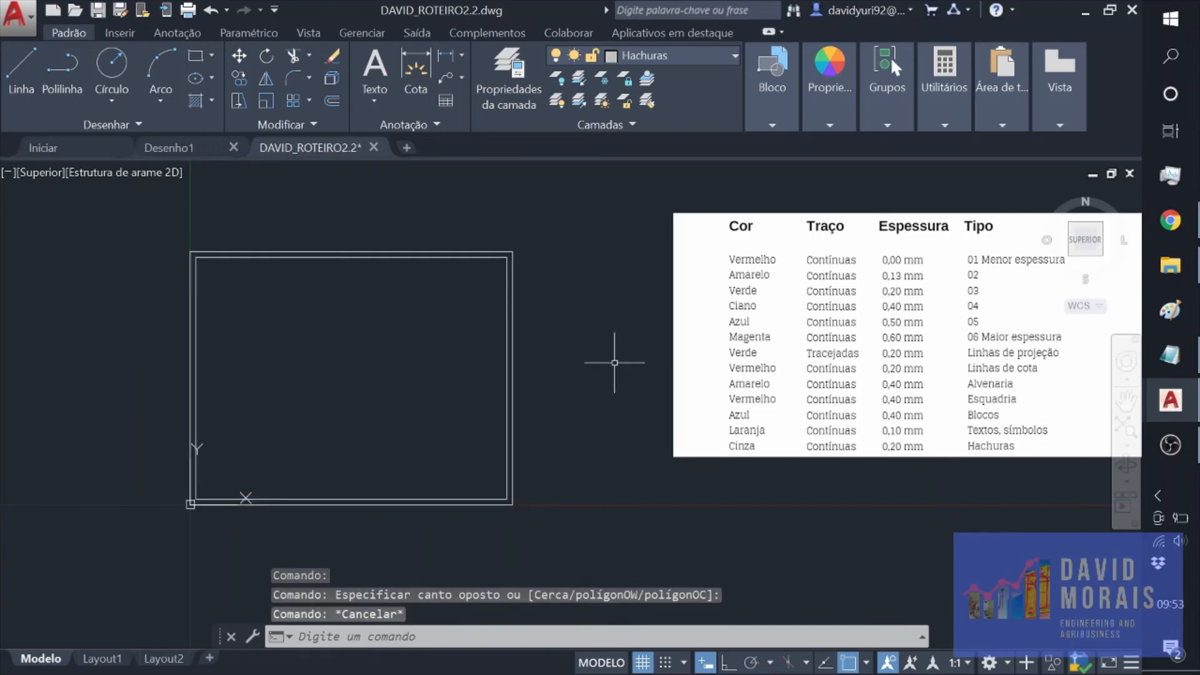
Assign both drawn rectangles to the Alvenaria layer and clear the selection
click(528, 522)
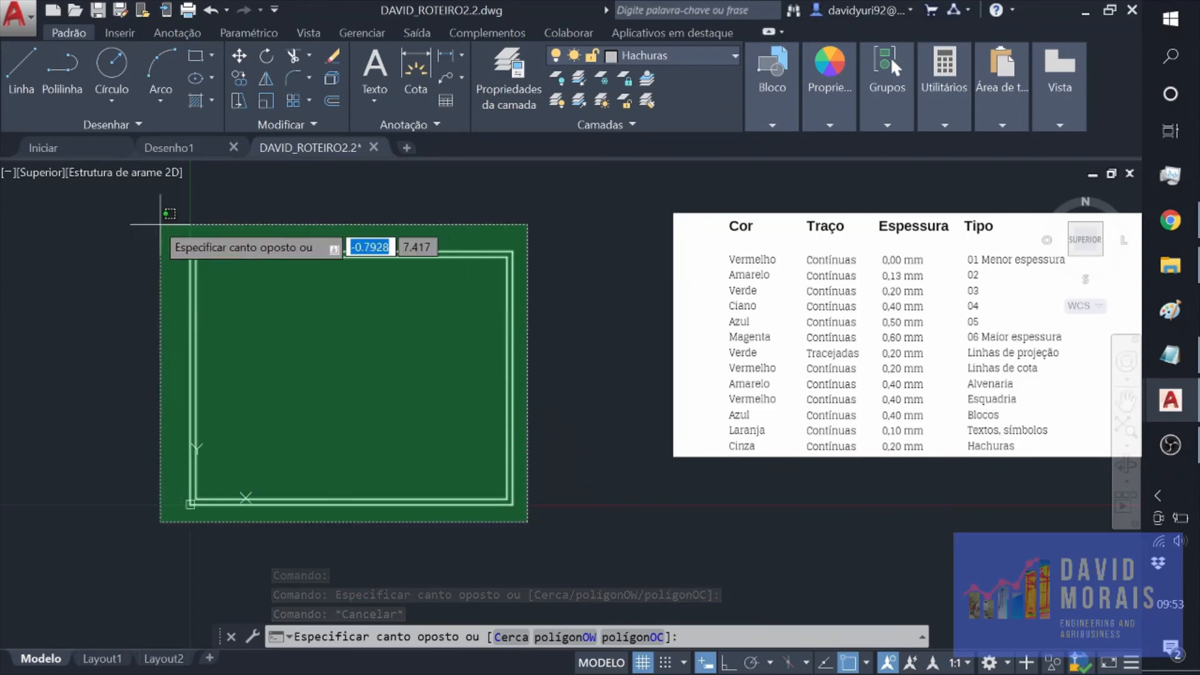
click(160, 224)
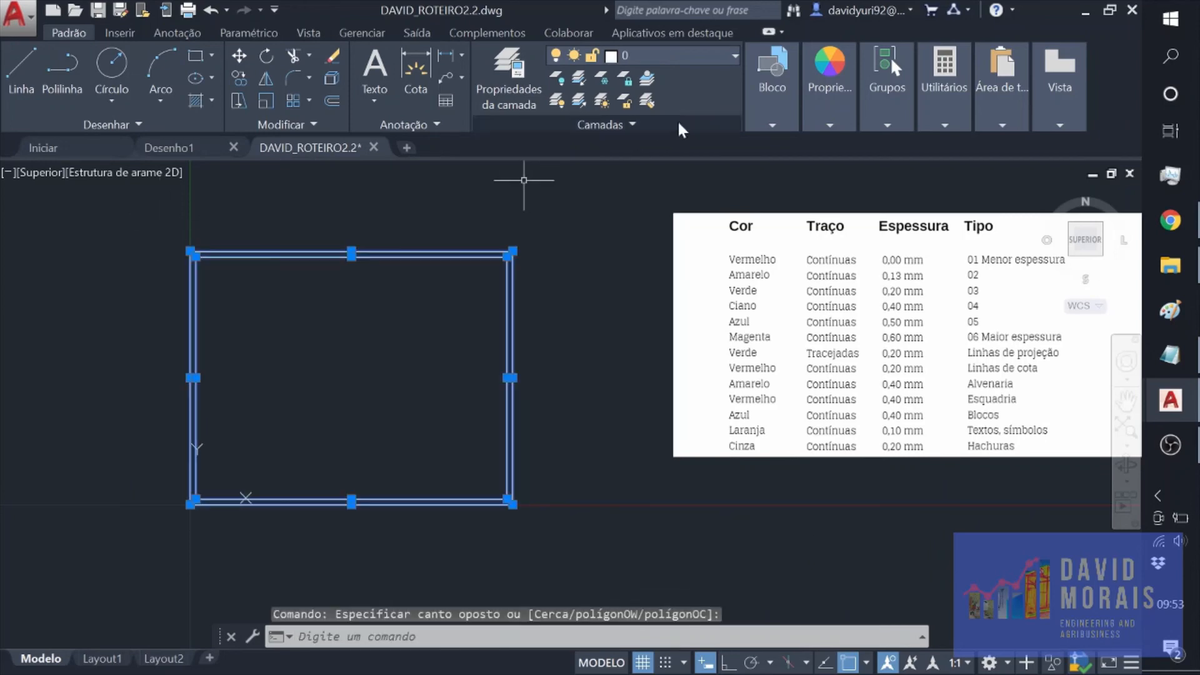
click(733, 58)
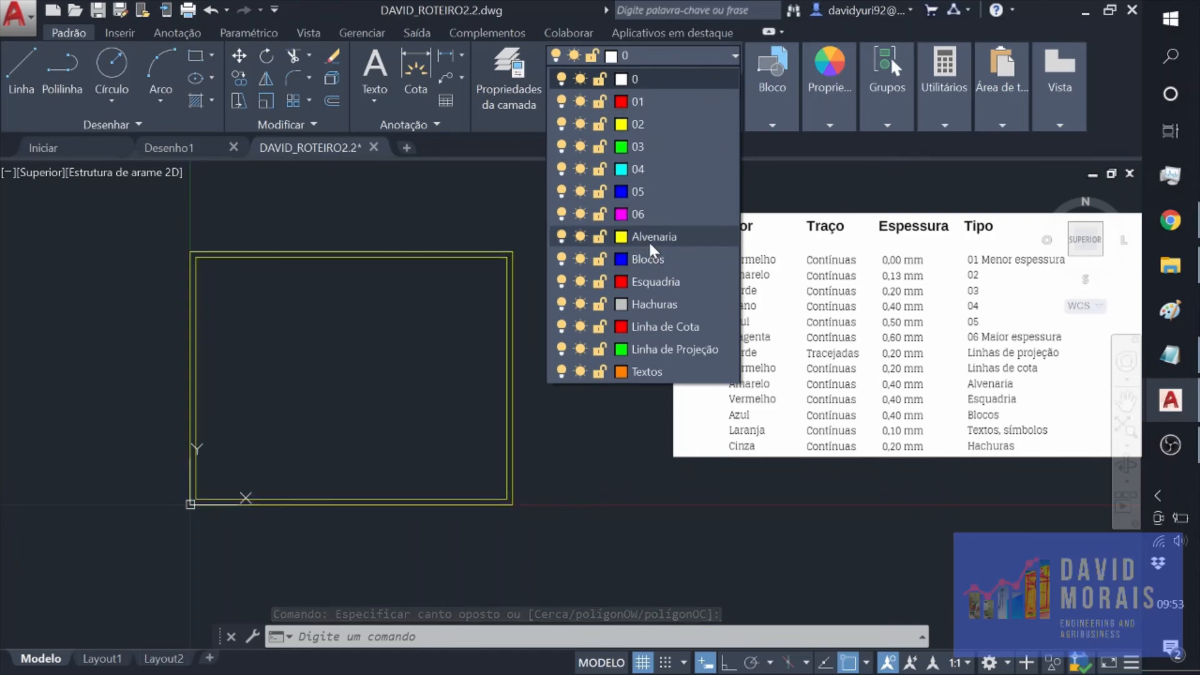
click(561, 253)
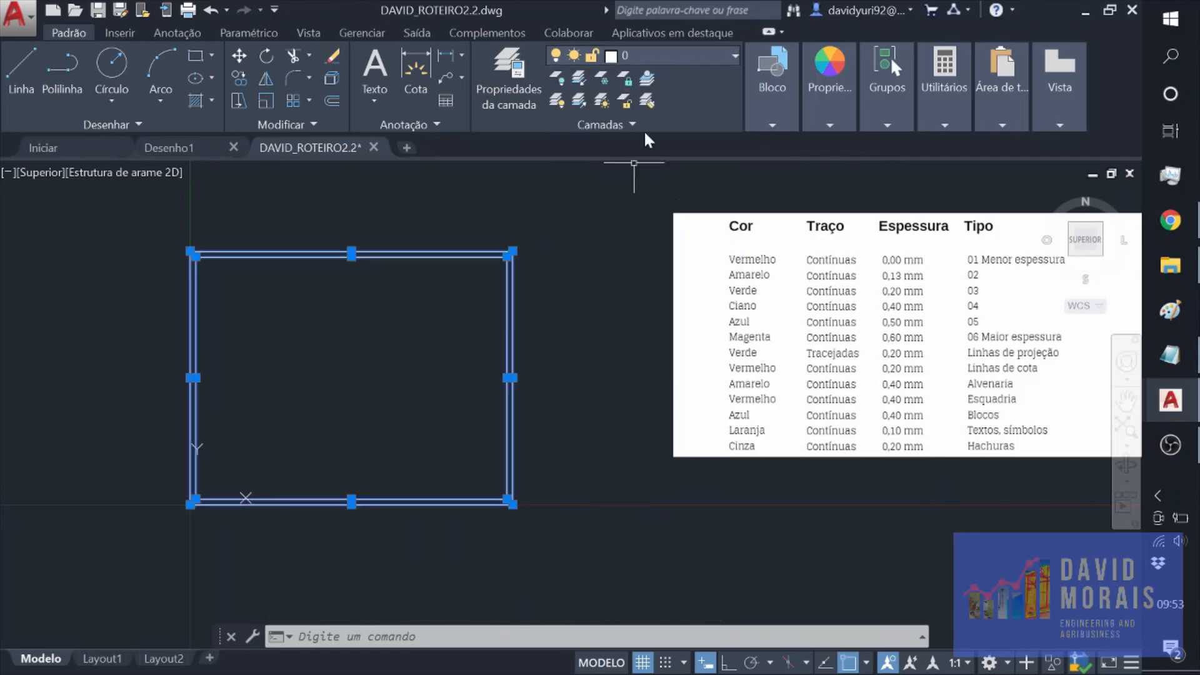
click(679, 63)
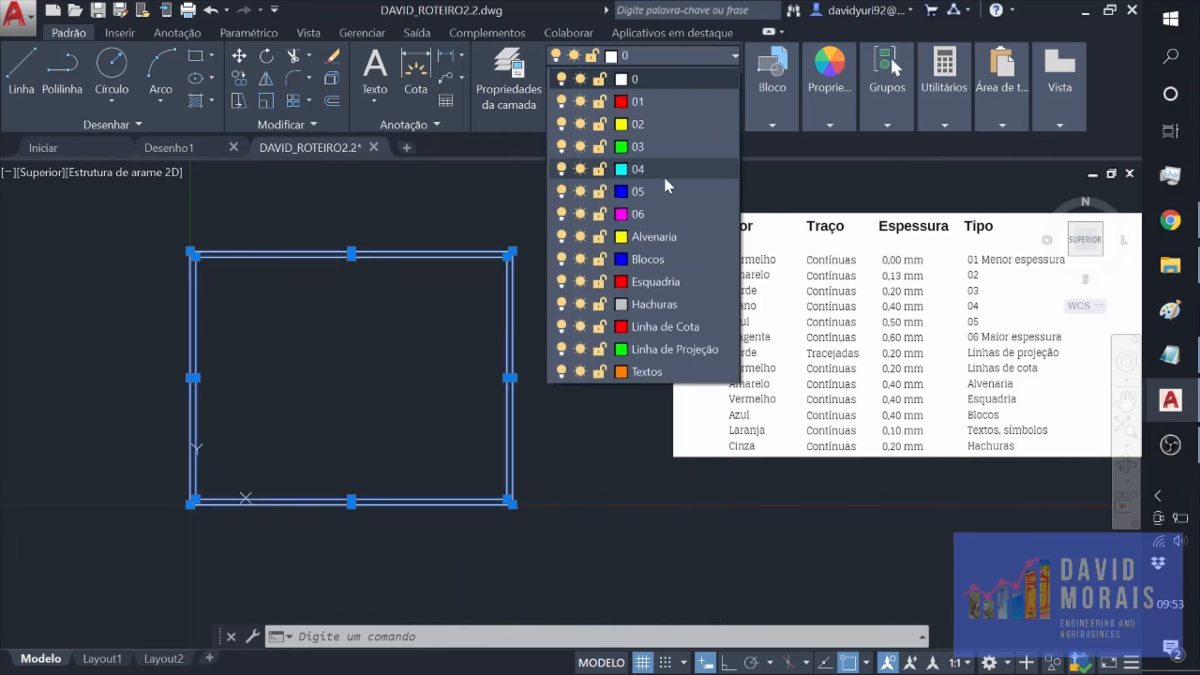
click(653, 236)
key(Escape)
click(620, 272)
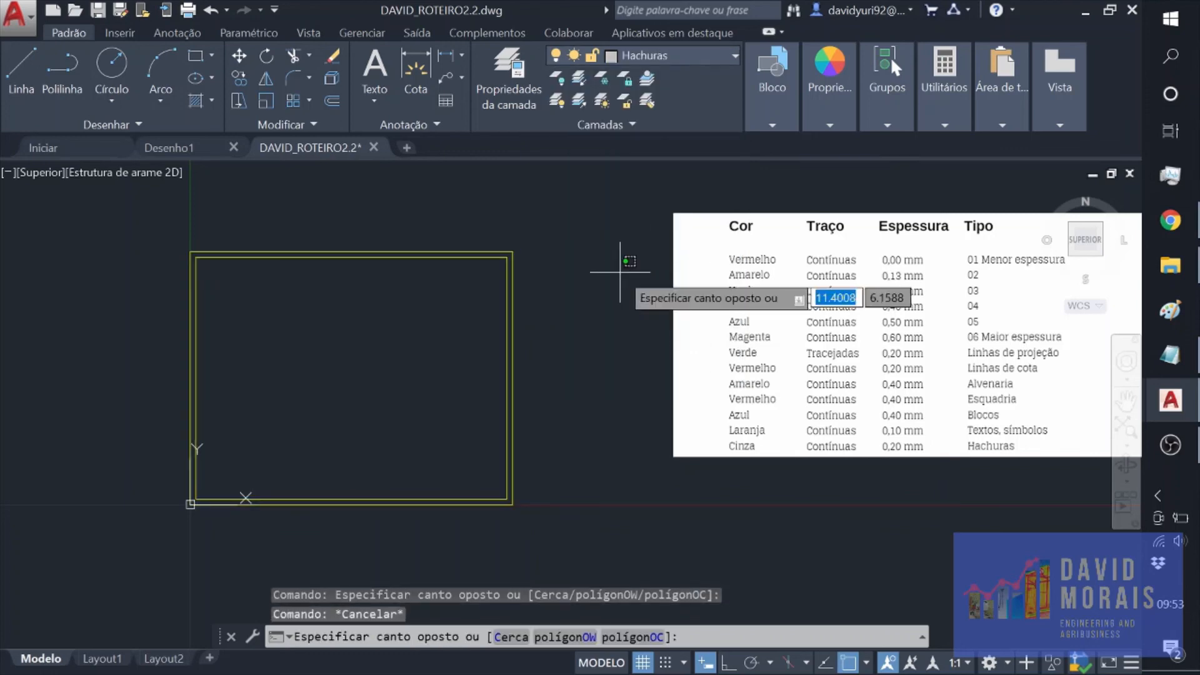
key(Escape)
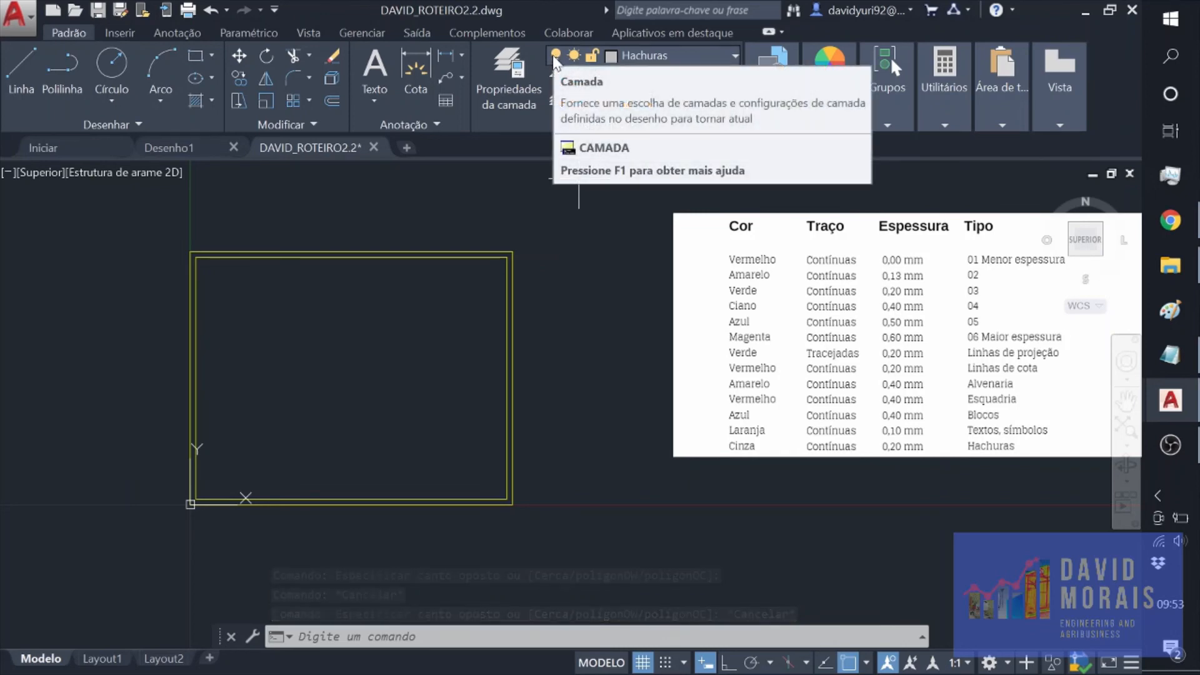
Make Blocos the current layer and open the layer properties manager
click(670, 60)
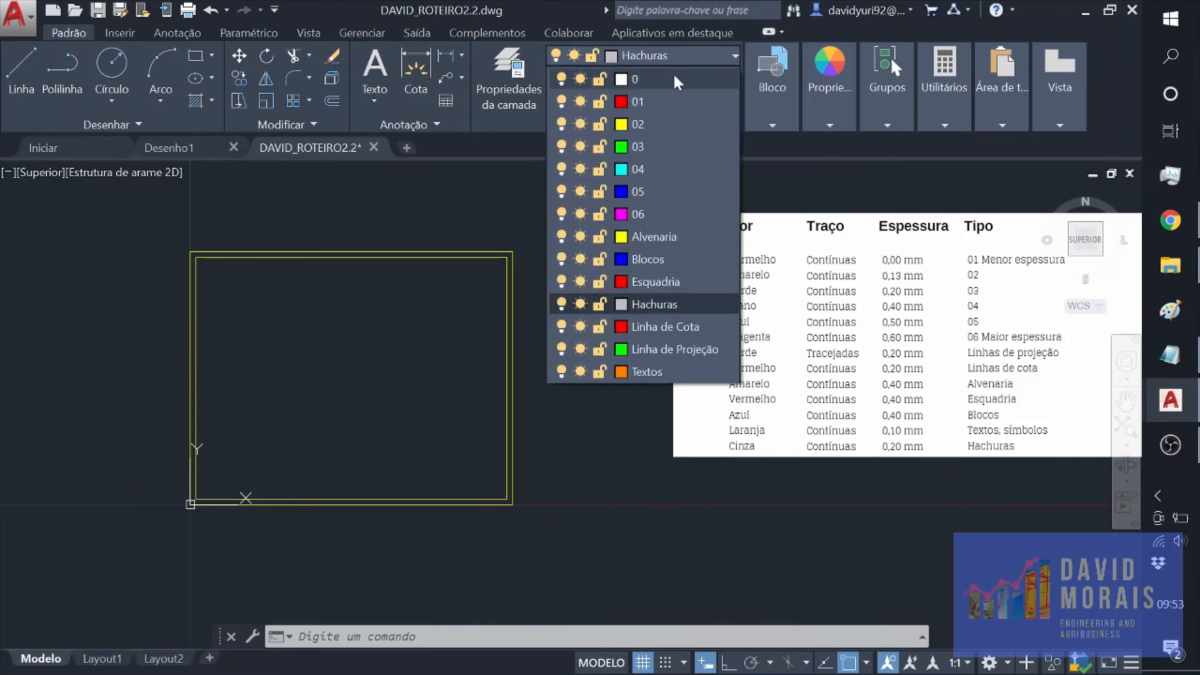
click(654, 237)
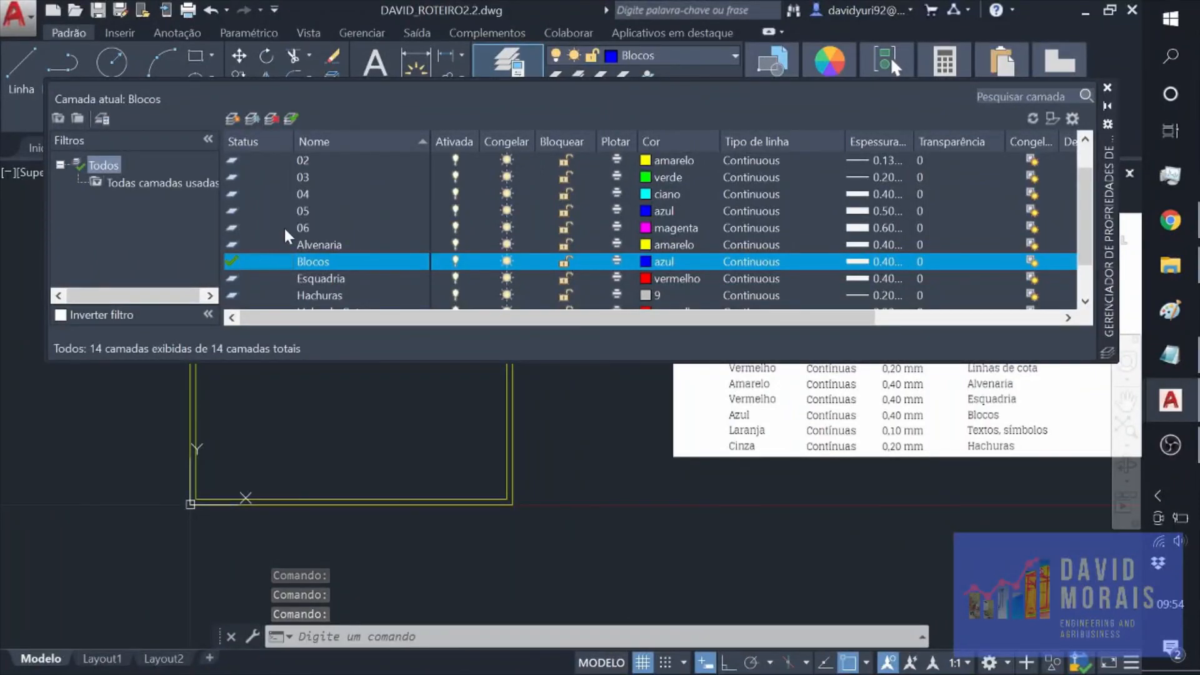
Turn the Alvenaria layer off and back on repeatedly, narrowing the layer manager to uncover the rectangles
click(455, 243)
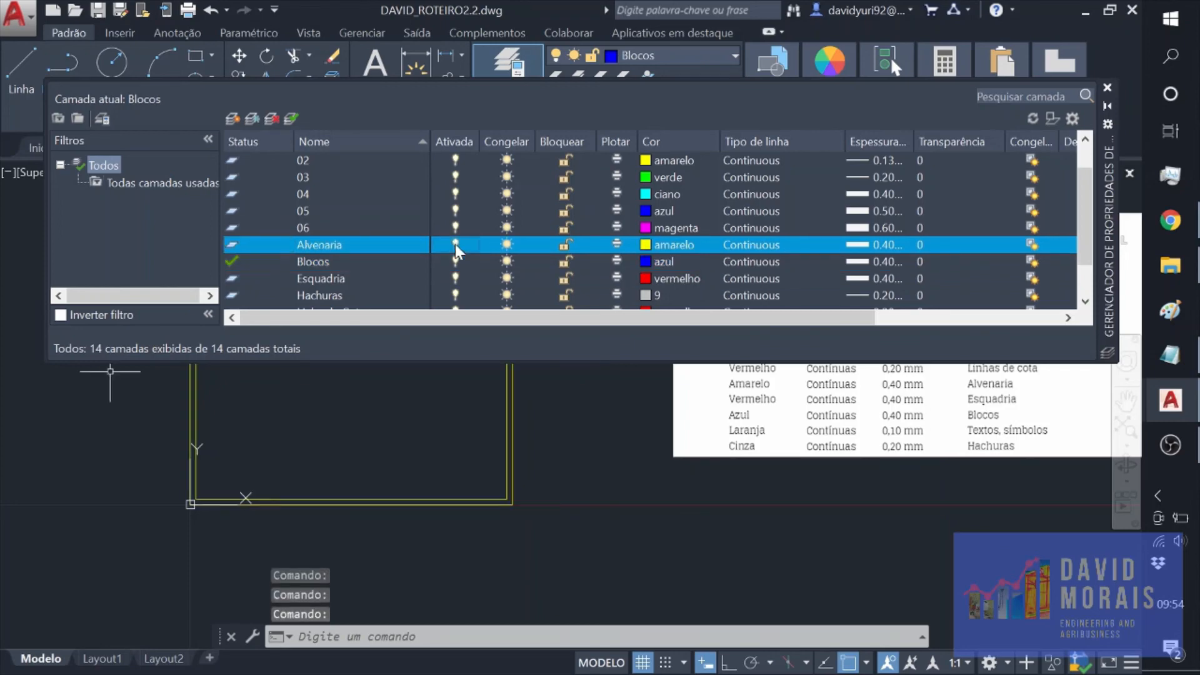
click(455, 244)
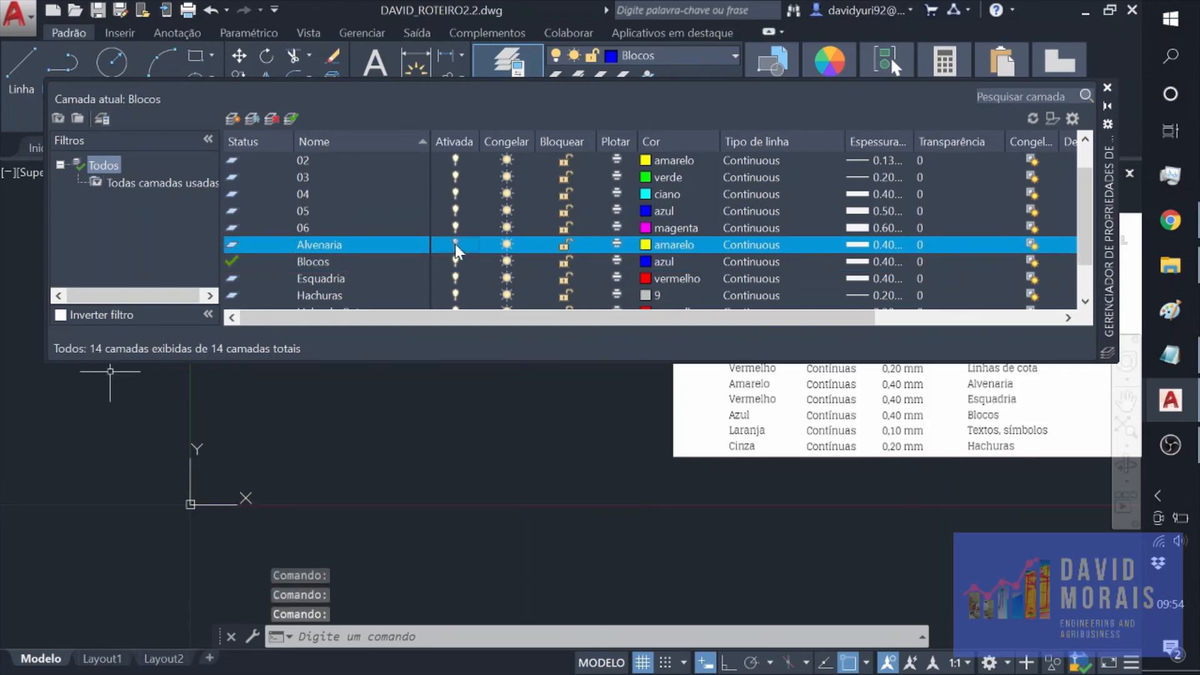
click(455, 243)
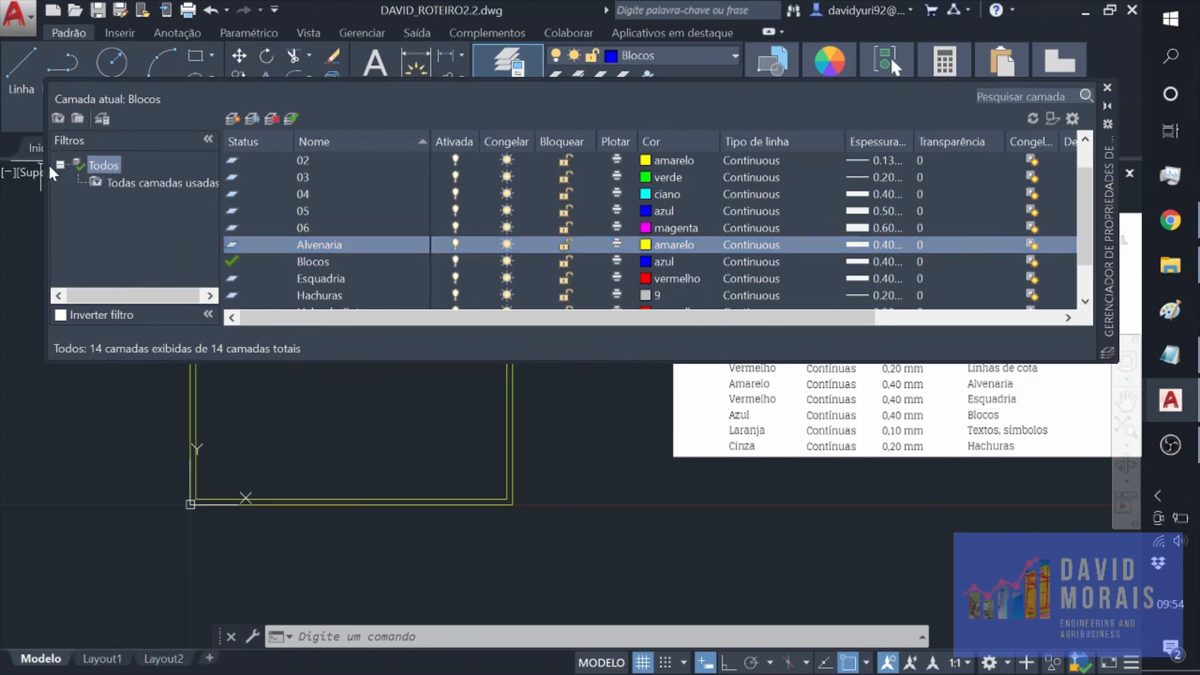
drag(46, 163, 550, 220)
click(963, 244)
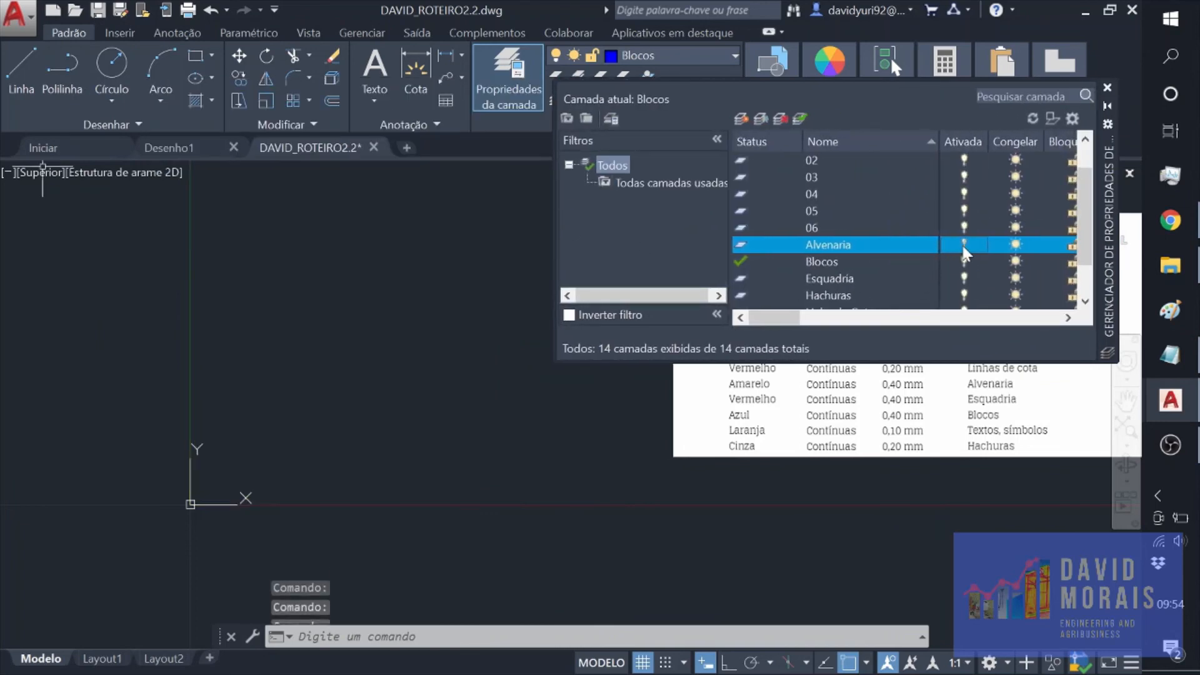
click(963, 243)
Freeze and thaw the Alvenaria layer repeatedly to test its effect on the rectangles
drag(796, 320, 815, 321)
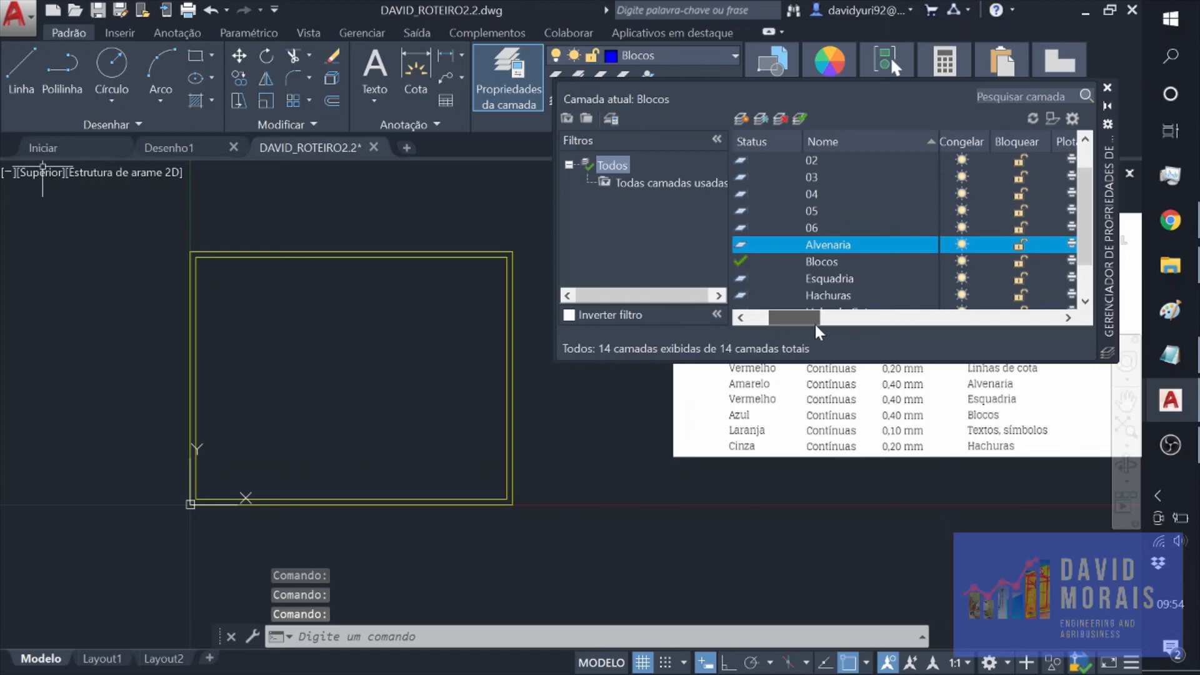
click(962, 246)
click(964, 247)
click(964, 247)
click(964, 246)
click(963, 247)
click(964, 247)
click(964, 246)
click(963, 246)
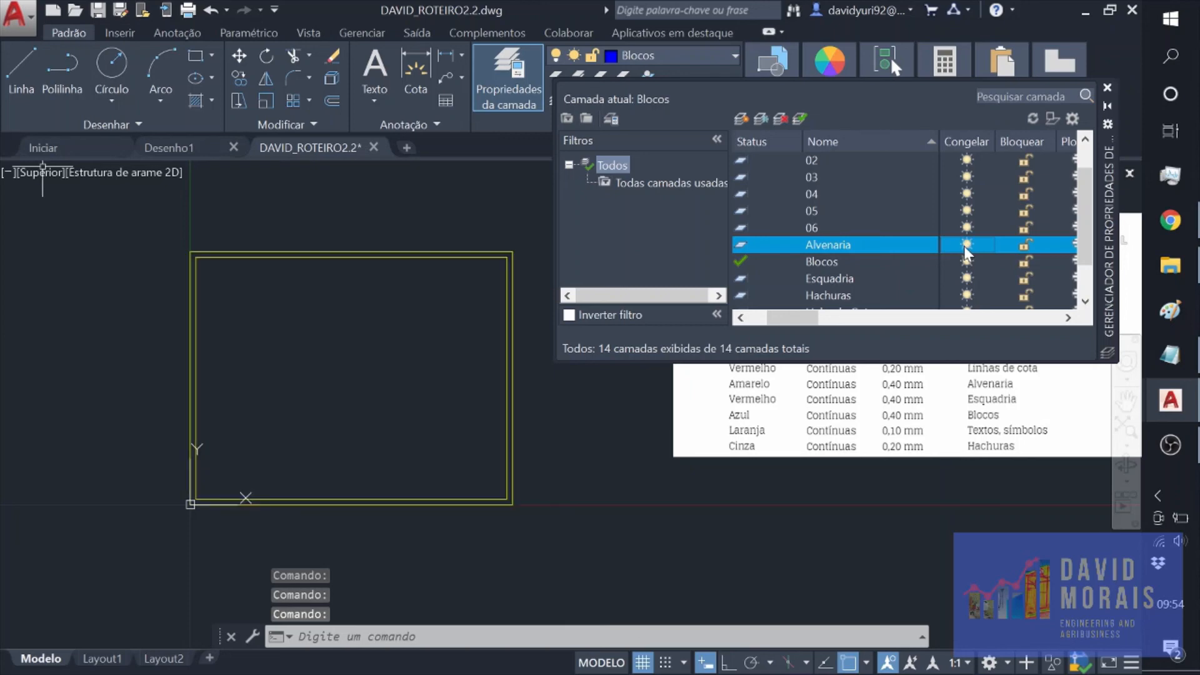
Toggle the lock of the Alvenaria layer, leaving it locked
click(1024, 244)
click(1025, 245)
click(1025, 245)
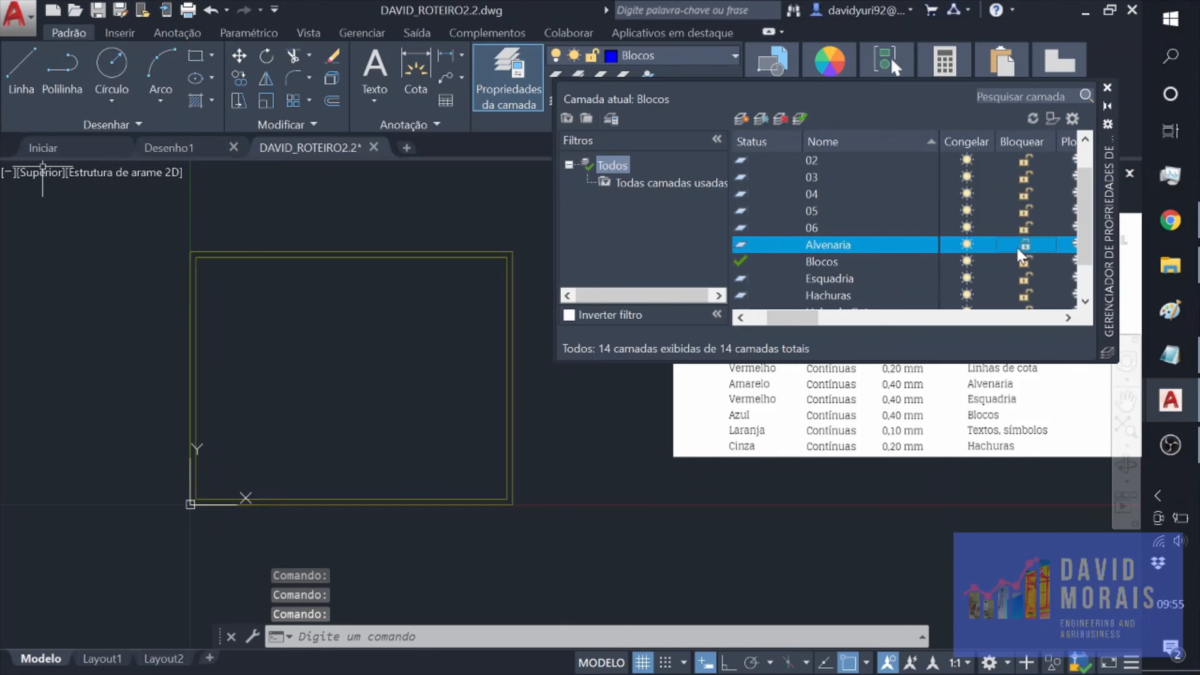
Try selecting the outer rectangle while its layer is locked, and cancel the selection
click(512, 268)
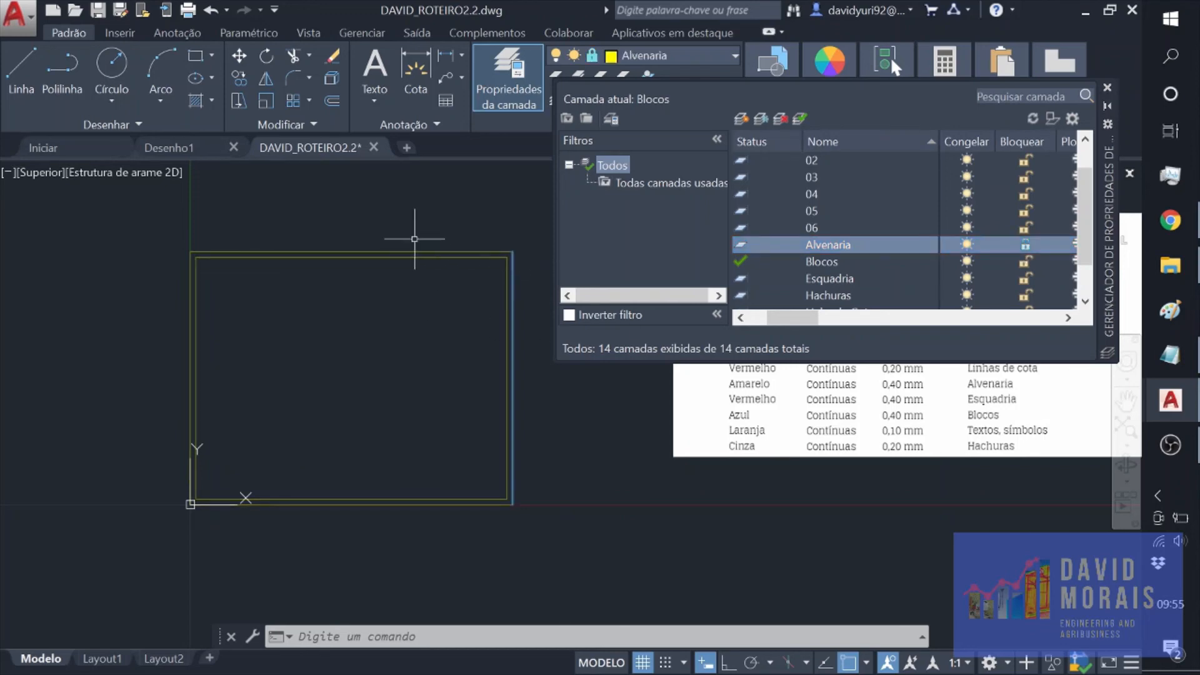
click(472, 247)
click(454, 261)
click(459, 246)
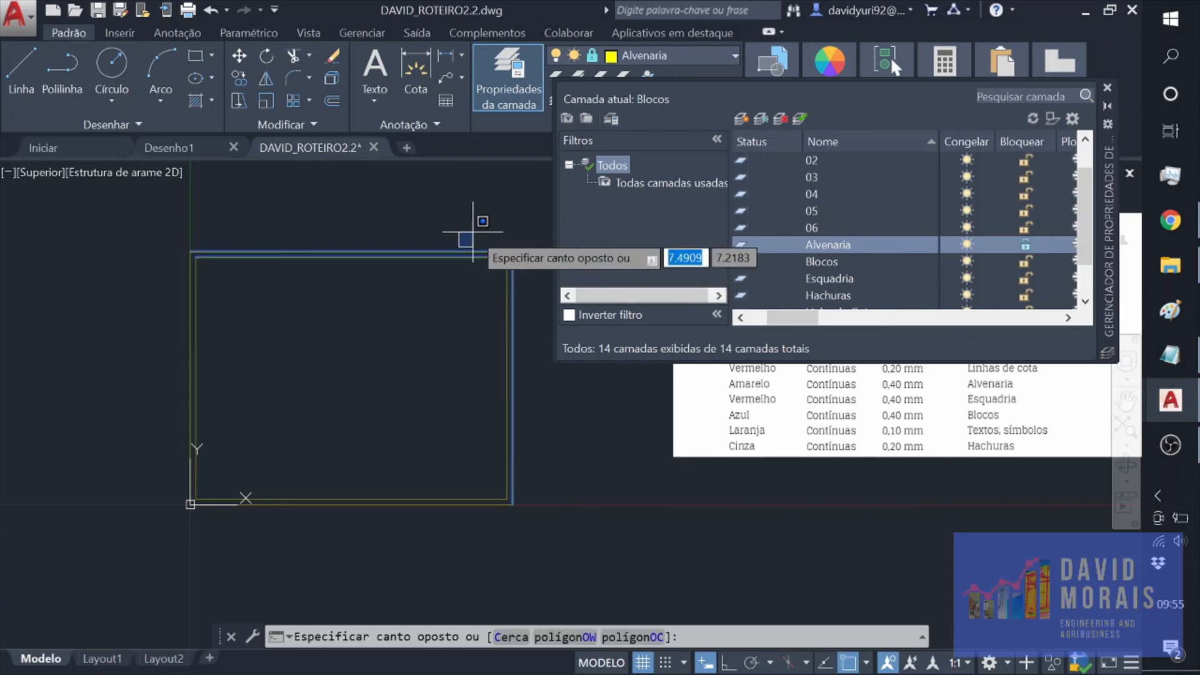
click(497, 232)
key(Escape)
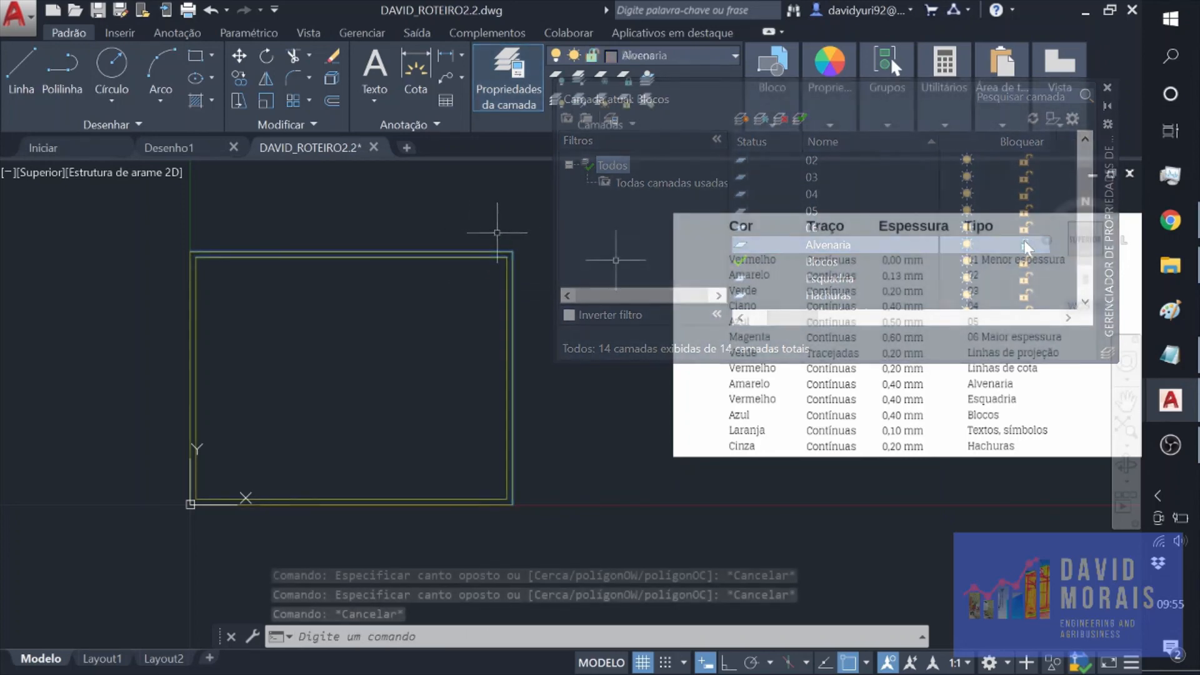